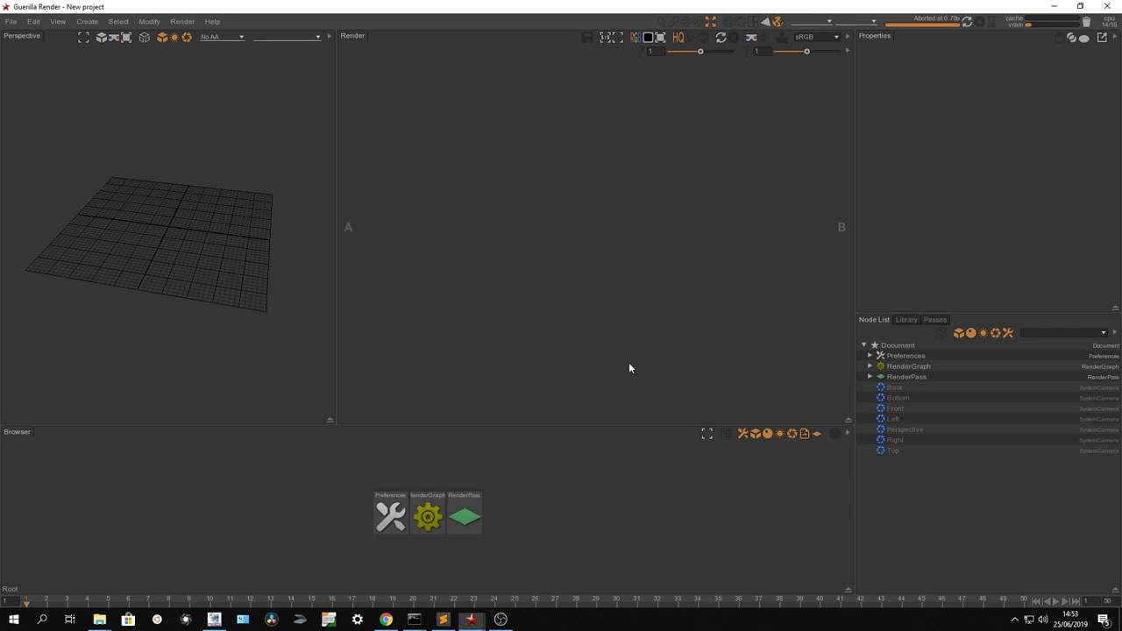
Step: Add a SkyLight node to the RenderGraph
{"action": "double_click", "coordinate": [427, 515]}
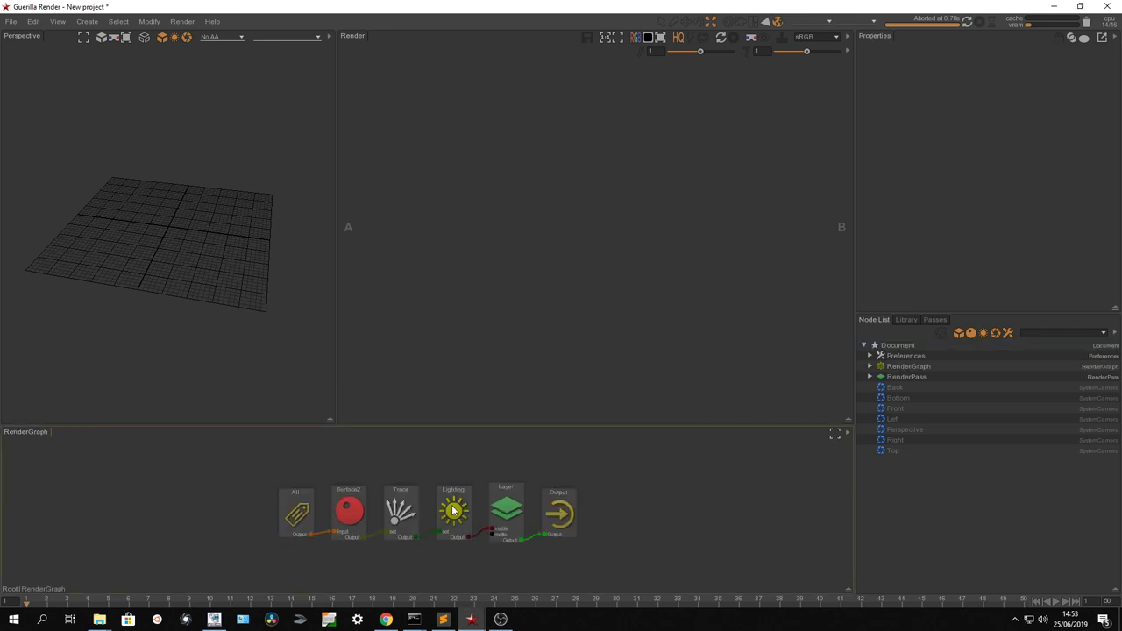
{"action": "key", "text": "Tab"}
{"action": "type", "text": "sk"}
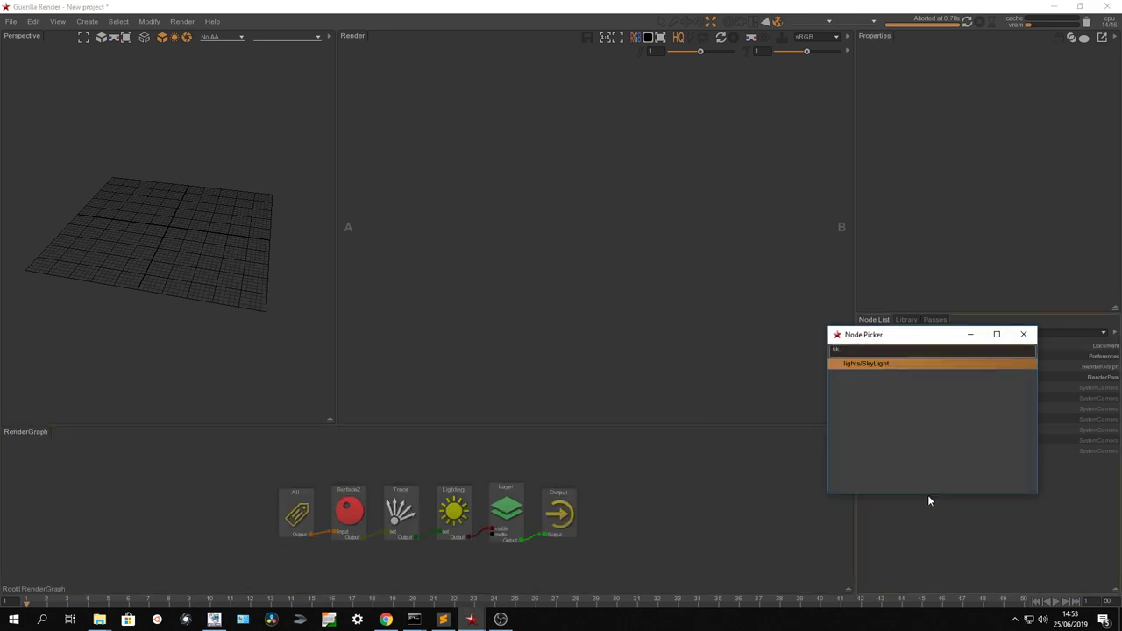
{"action": "key", "text": "Return"}
{"action": "left_click_drag", "start_coordinate": [256, 463], "coordinate": [307, 464]}
{"action": "left_click", "coordinate": [226, 532]}
Step: Add a Plane node and place it lower in the graph
{"action": "key", "text": "Tab"}
{"action": "type", "text": "pla"}
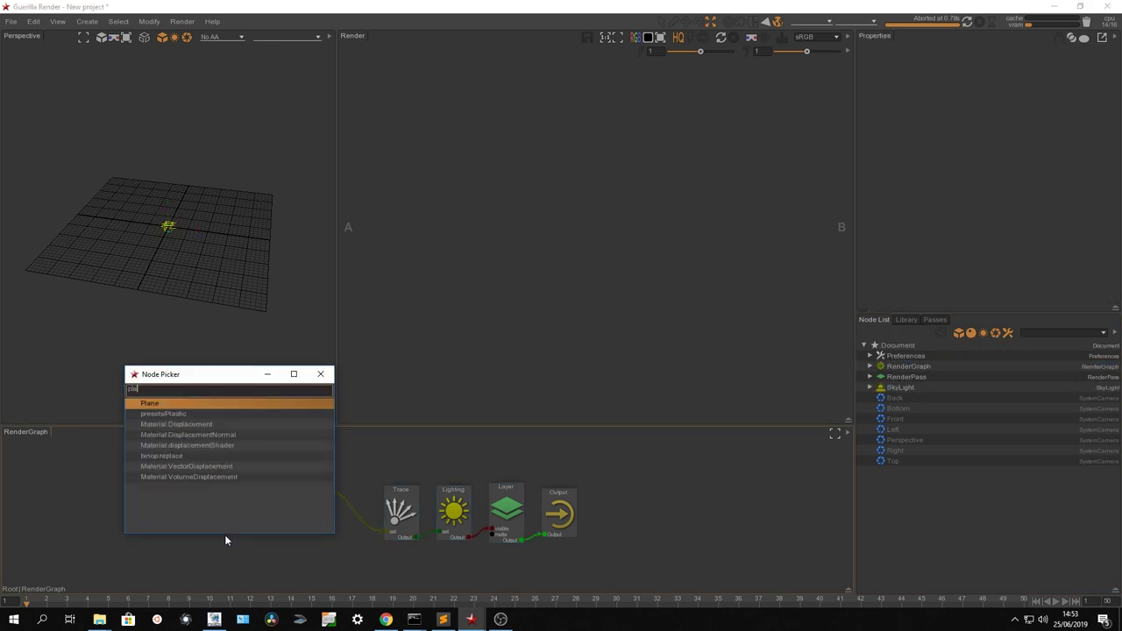
{"action": "key", "text": "Return"}
{"action": "left_click_drag", "start_coordinate": [240, 559], "coordinate": [345, 517]}
{"action": "left_click_drag", "start_coordinate": [228, 526], "coordinate": [195, 544]}
{"action": "left_click", "coordinate": [242, 539]}
Step: Insert a Fur node between Plane and merge, with Plane feeding its input
{"action": "key", "text": "Tab"}
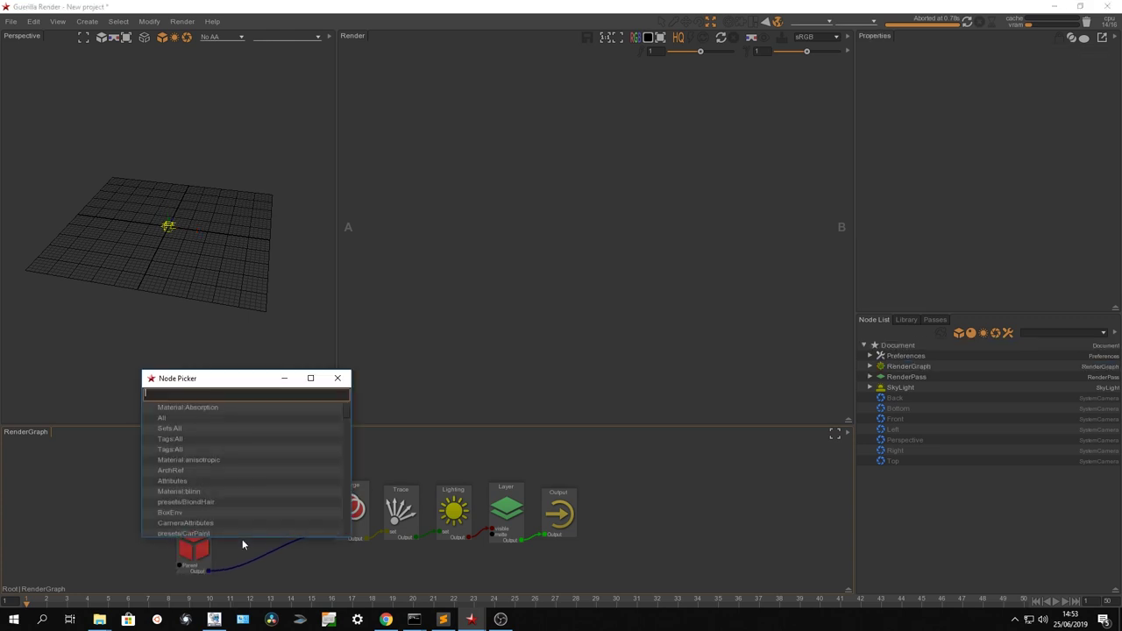
{"action": "type", "text": "fur"}
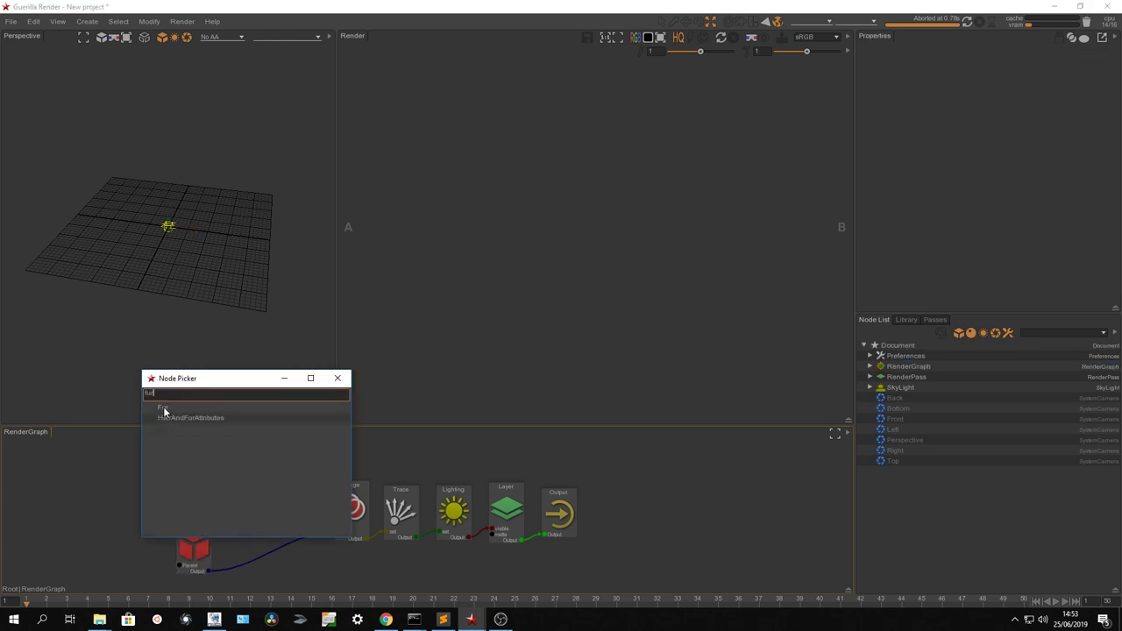
{"action": "left_click", "coordinate": [164, 409]}
{"action": "left_click_drag", "start_coordinate": [237, 539], "coordinate": [265, 574]}
{"action": "left_click", "coordinate": [194, 545]}
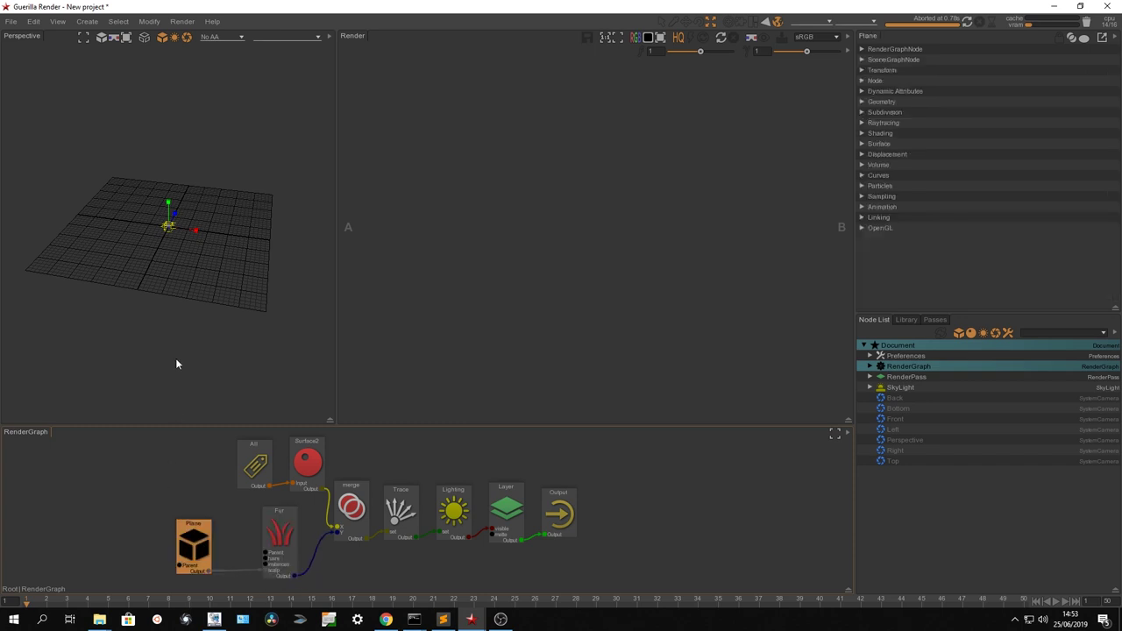
Step: Frame the plane in the viewport, select the Fur node, and render the furry plane
{"action": "mouse_move", "coordinate": [136, 177]}
{"action": "left_mouse_down"}
{"action": "mouse_move", "coordinate": [203, 254]}
{"action": "mouse_move", "coordinate": [110, 258]}
{"action": "mouse_move", "coordinate": [180, 254]}
{"action": "left_mouse_up"}
{"action": "key", "text": "f"}
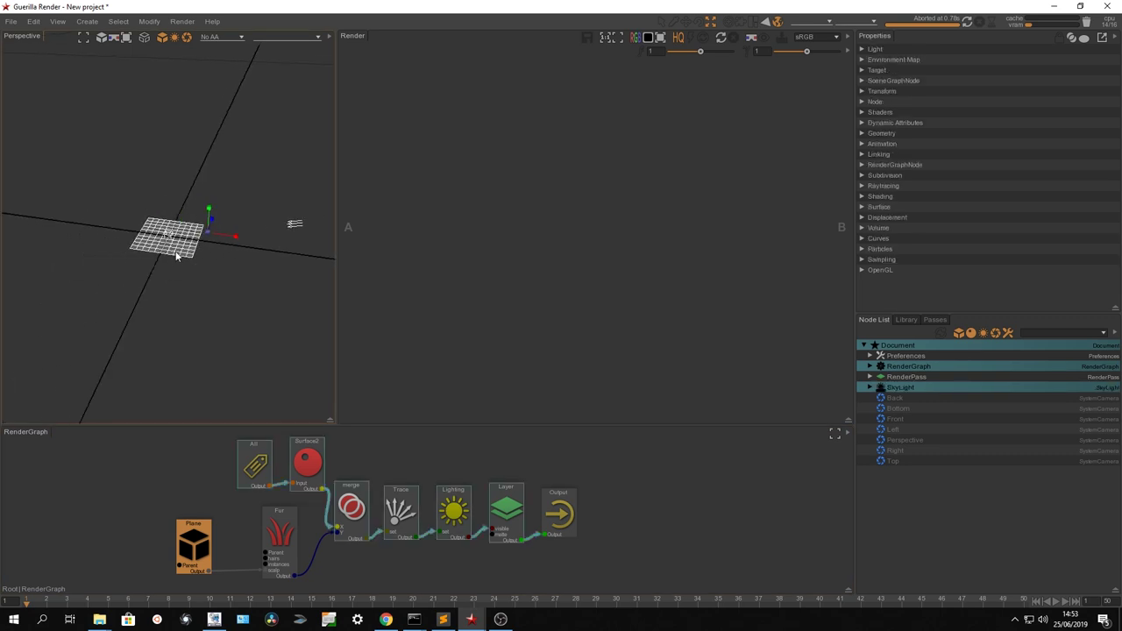
{"action": "left_click", "coordinate": [215, 313]}
{"action": "left_click", "coordinate": [181, 250]}
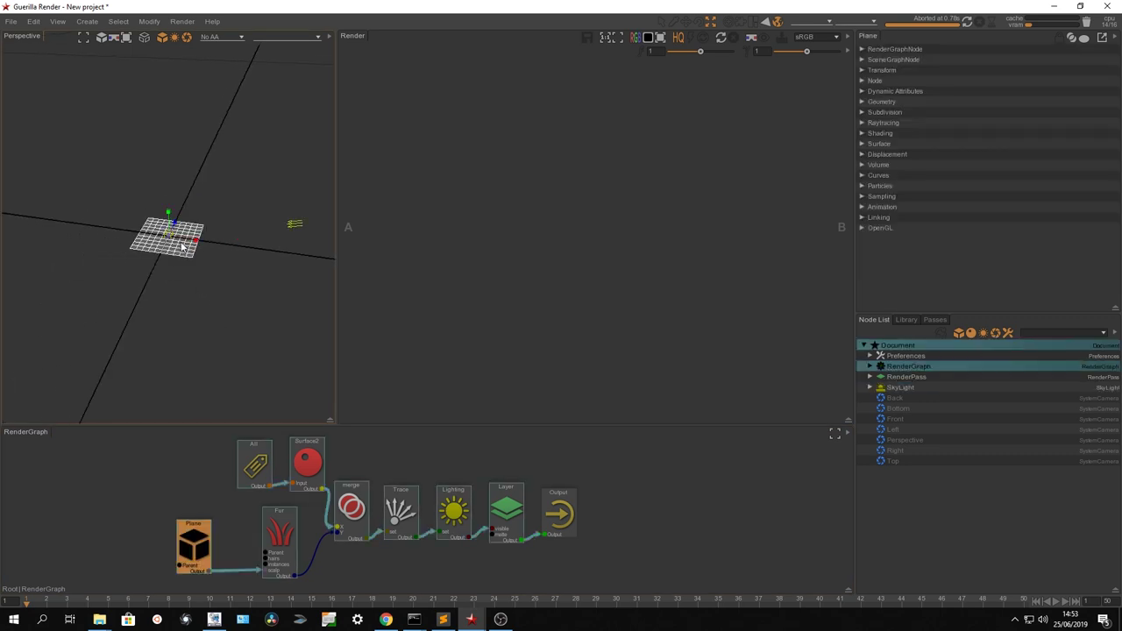
{"action": "key", "text": "f"}
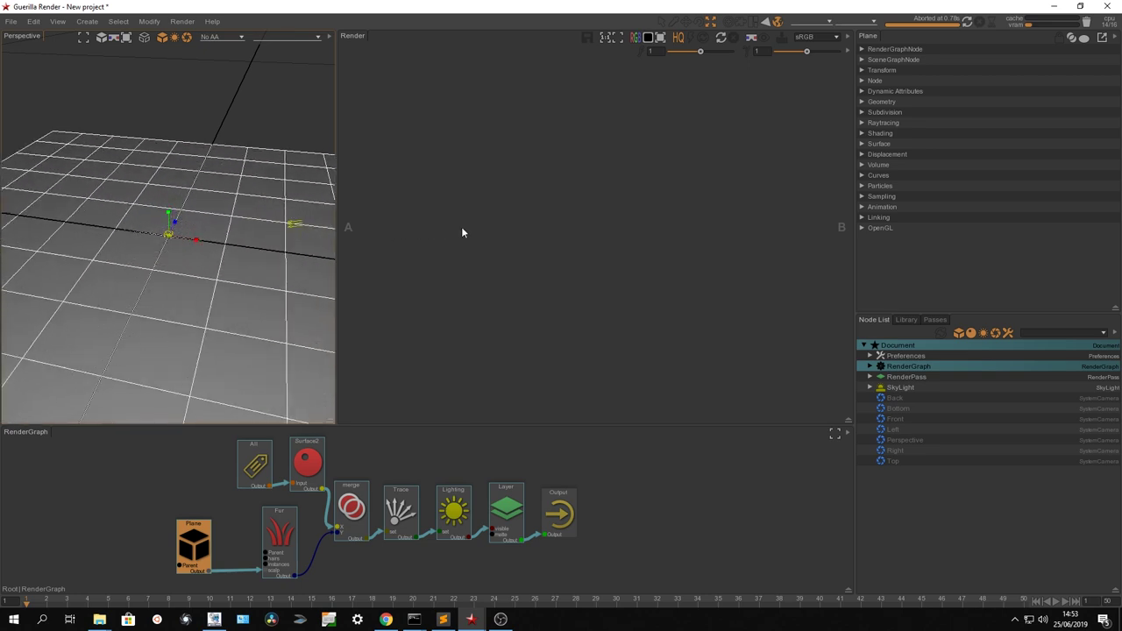
{"action": "scroll", "coordinate": [142, 259], "scroll_direction": "down", "scroll_amount": 2}
{"action": "scroll", "coordinate": [142, 258], "scroll_direction": "down", "scroll_amount": 3}
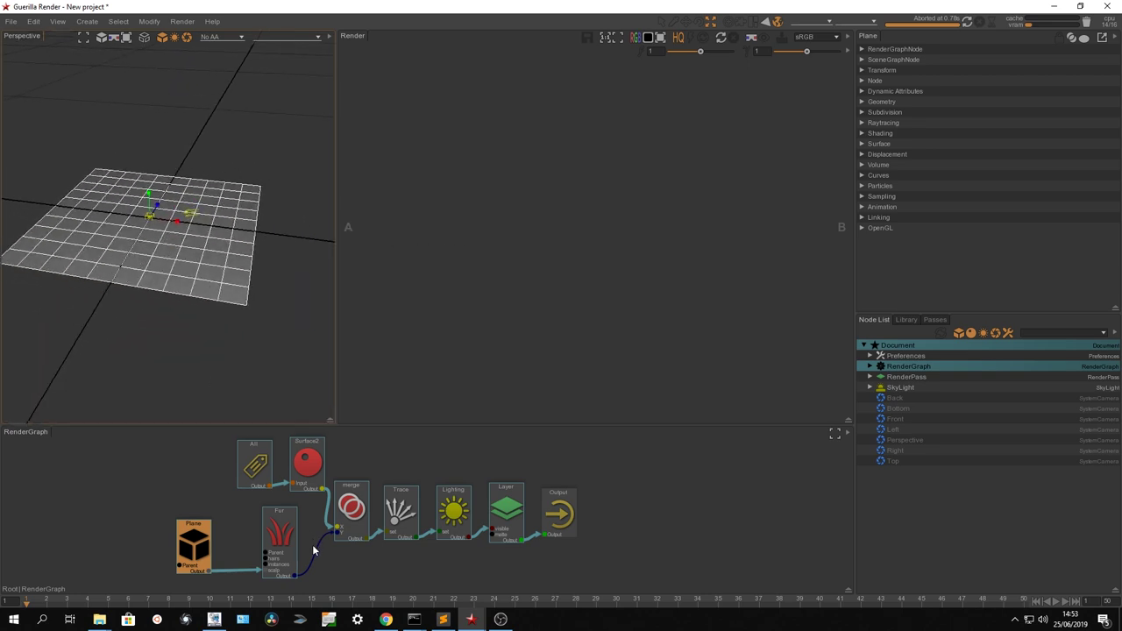
{"action": "left_click", "coordinate": [290, 535]}
{"action": "left_click", "coordinate": [966, 21]}
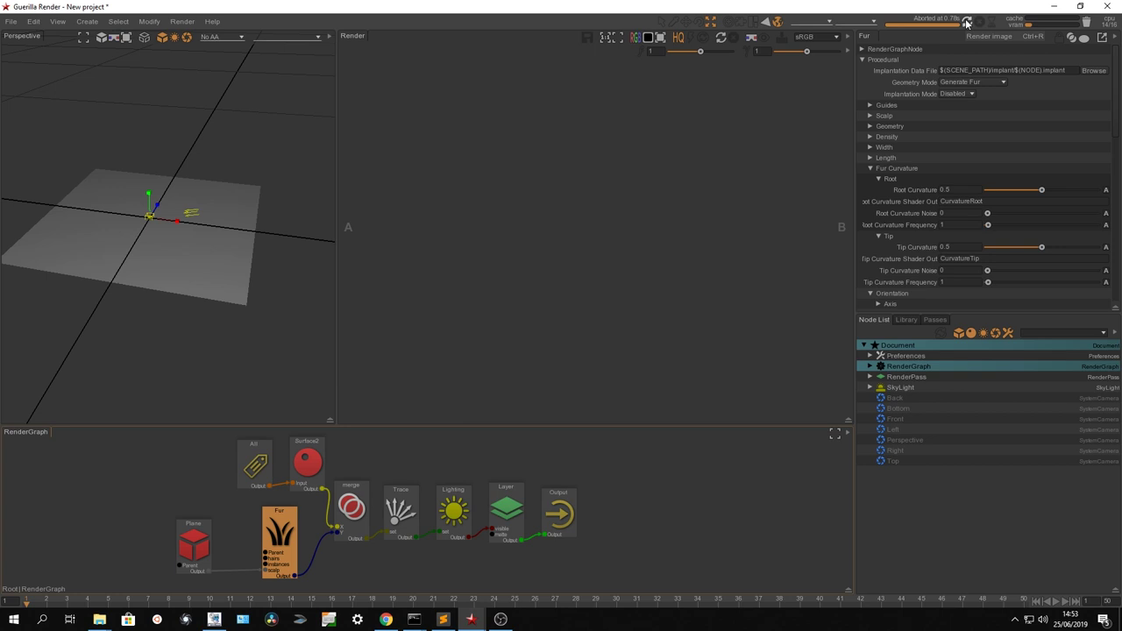
Step: Insert a presets/DarkHair shader node between Fur and merge and re-render
{"action": "left_click", "coordinate": [980, 24]}
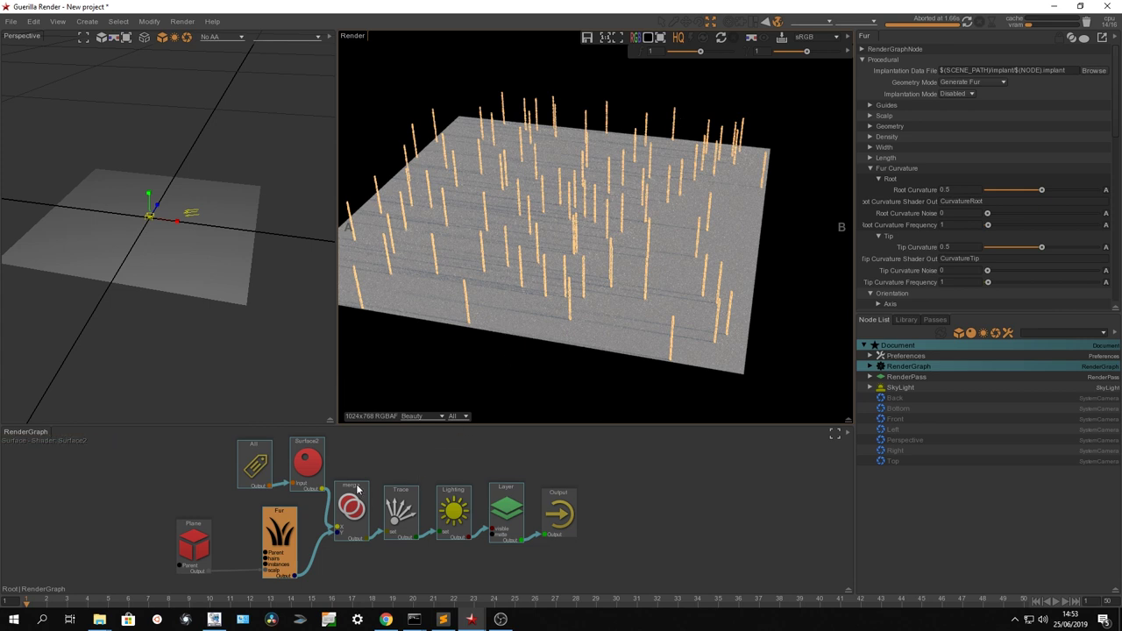
{"action": "left_click_drag", "start_coordinate": [128, 523], "coordinate": [252, 549]}
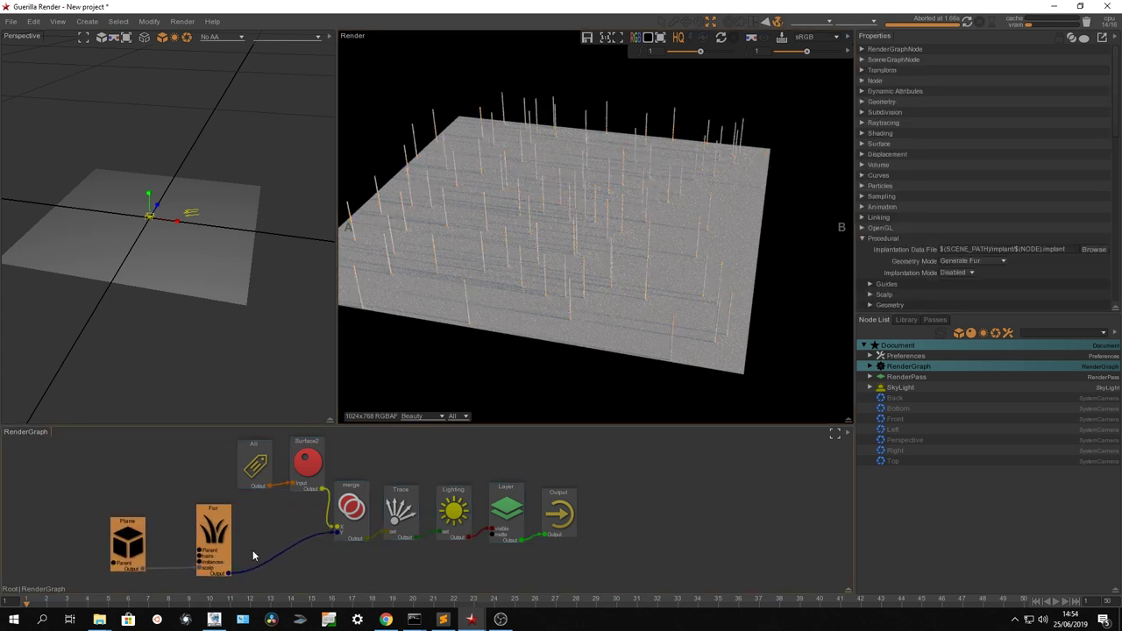
{"action": "key", "text": "Tab"}
{"action": "type", "text": "dark"}
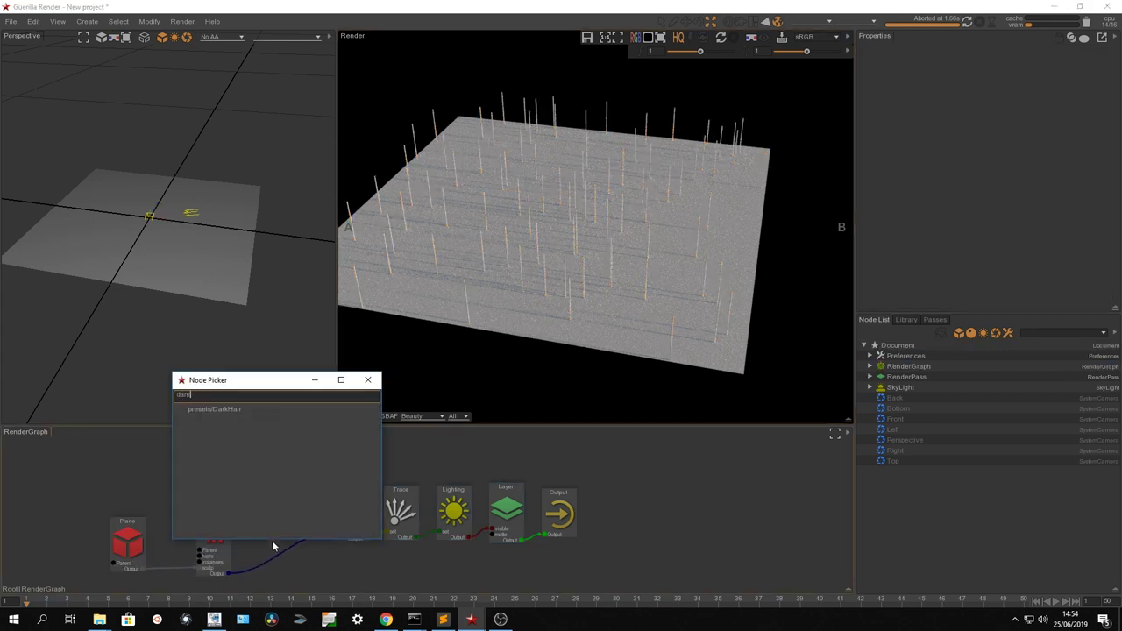
{"action": "key", "text": "Down"}
{"action": "key", "text": "Return"}
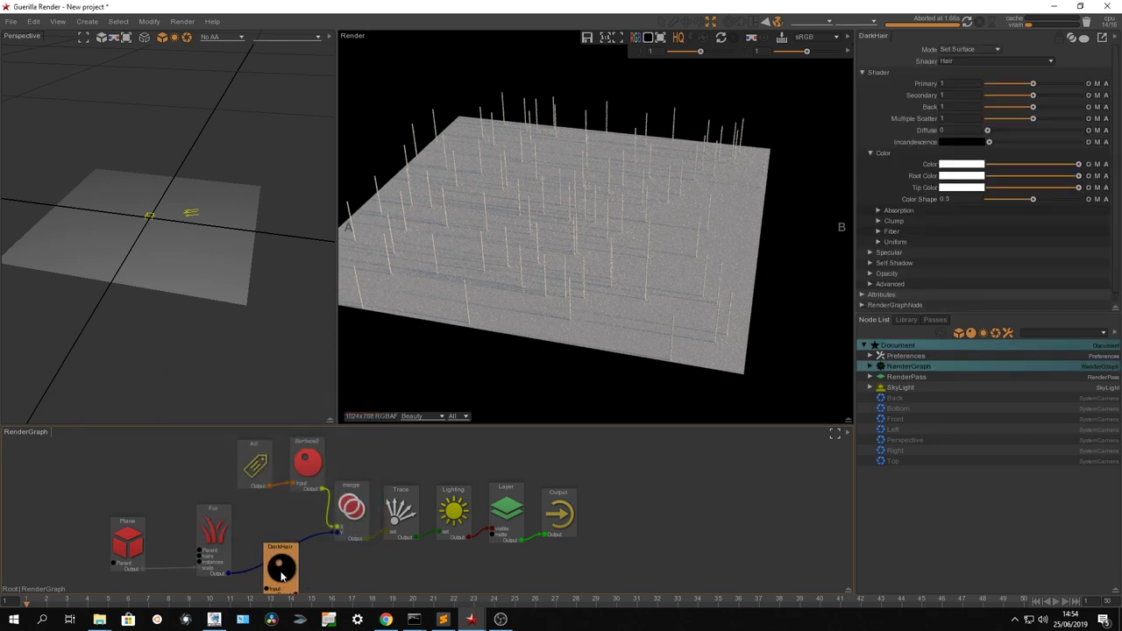
{"action": "left_click", "coordinate": [278, 555]}
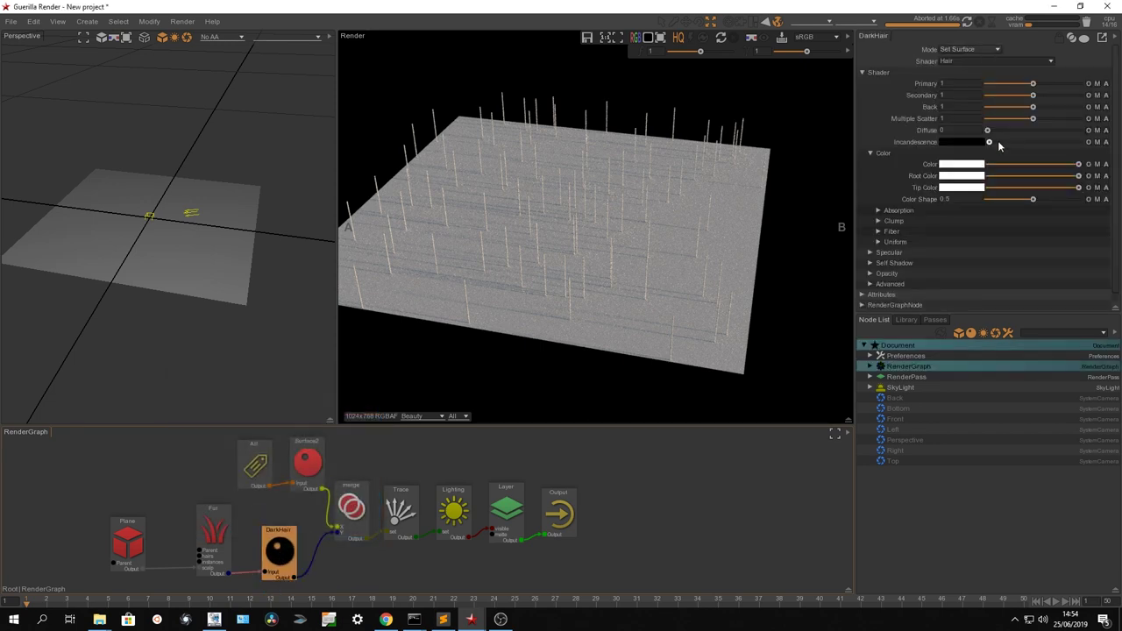
{"action": "left_click", "coordinate": [968, 23]}
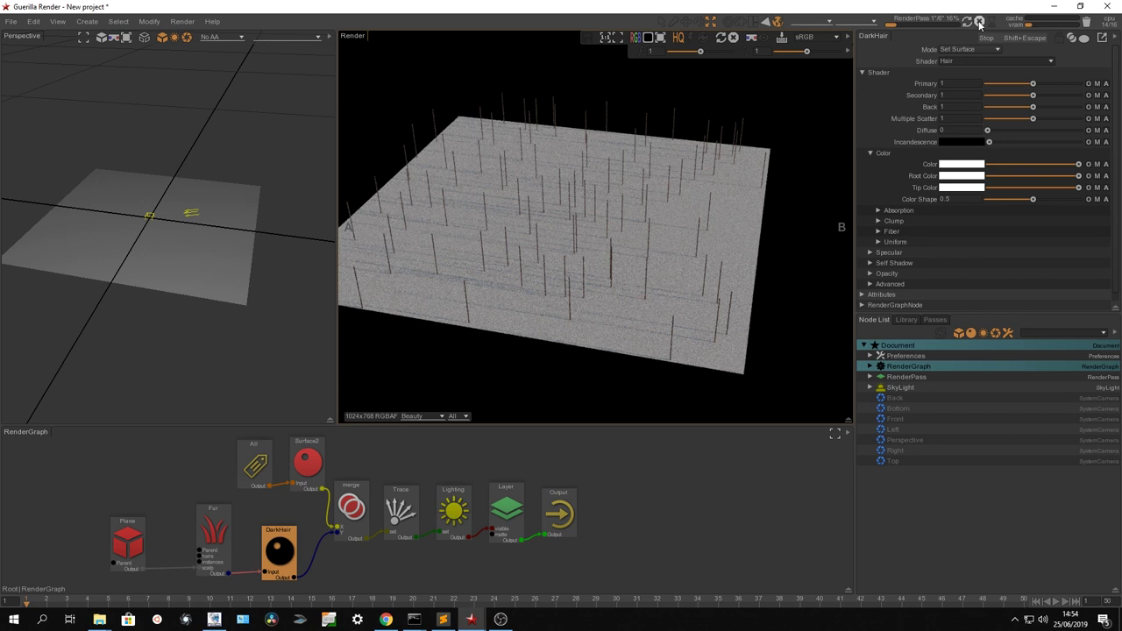
Step: Stop the render and inspect the hair shader's Absorption Melanin Density setting
{"action": "left_click", "coordinate": [979, 23]}
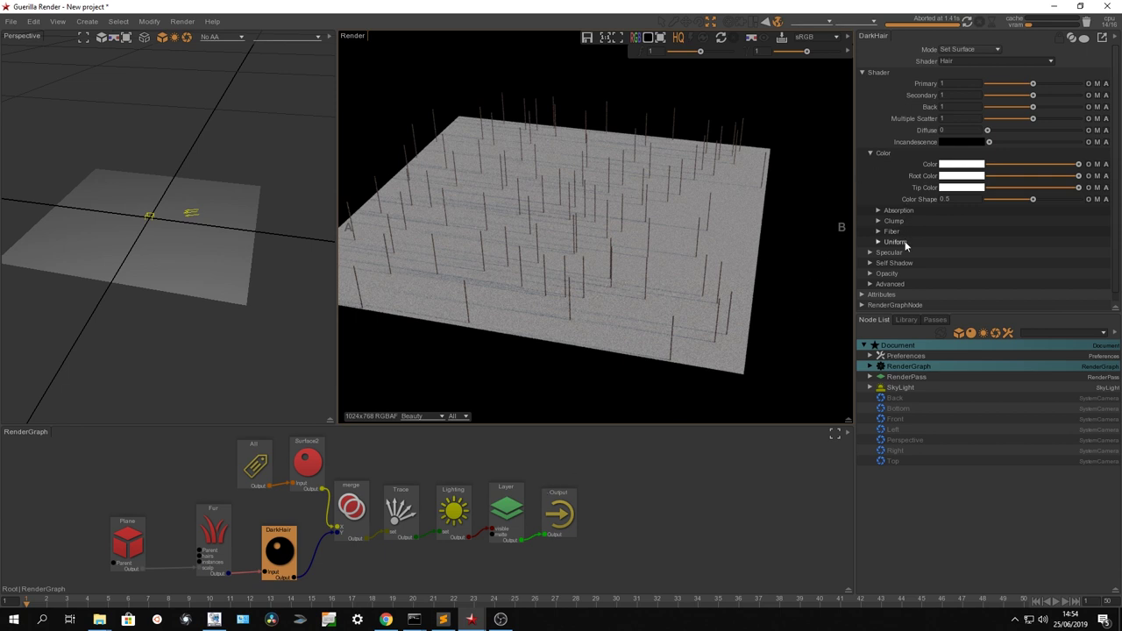
{"action": "left_click", "coordinate": [898, 212]}
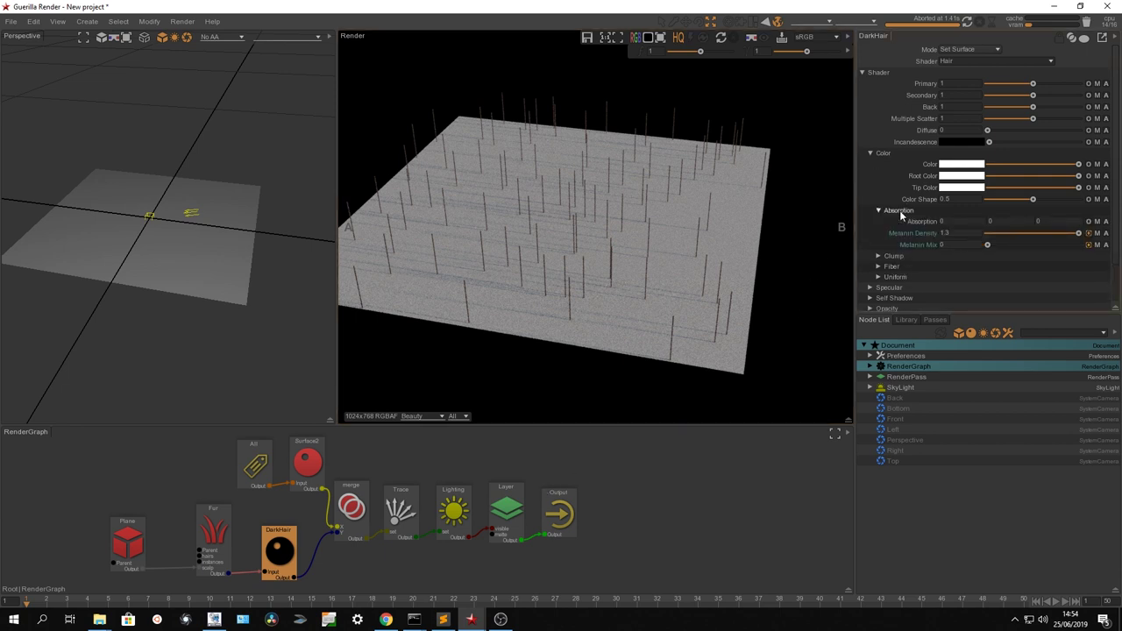
{"action": "left_click", "coordinate": [948, 233]}
{"action": "left_click", "coordinate": [912, 209]}
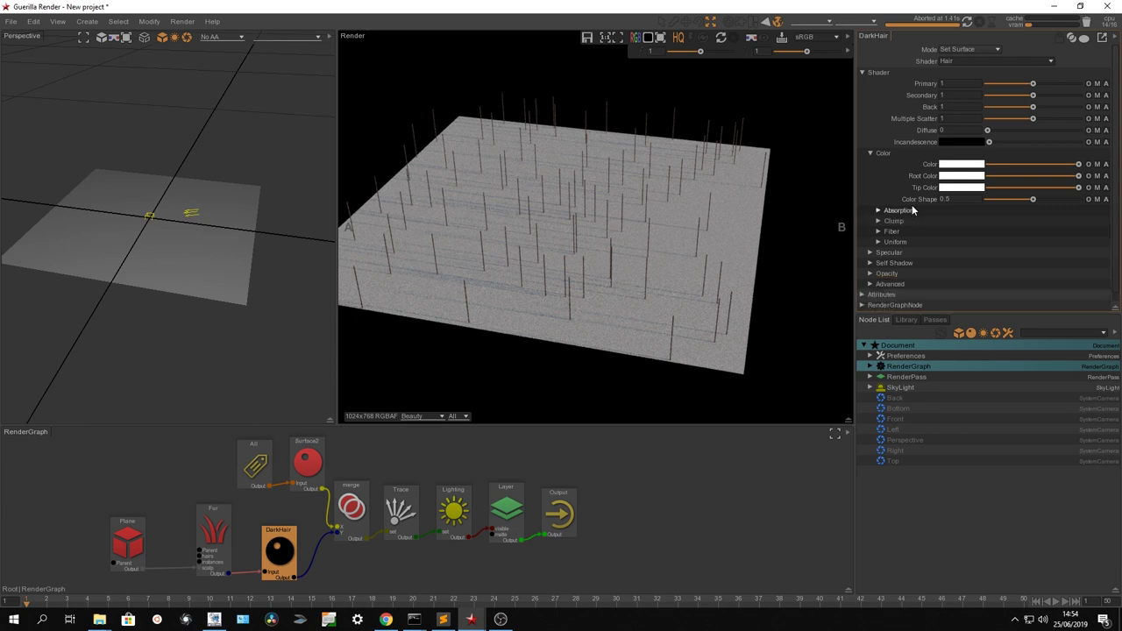
Step: Set the Fur node's Density to 100 and re-render
{"action": "left_click", "coordinate": [215, 533]}
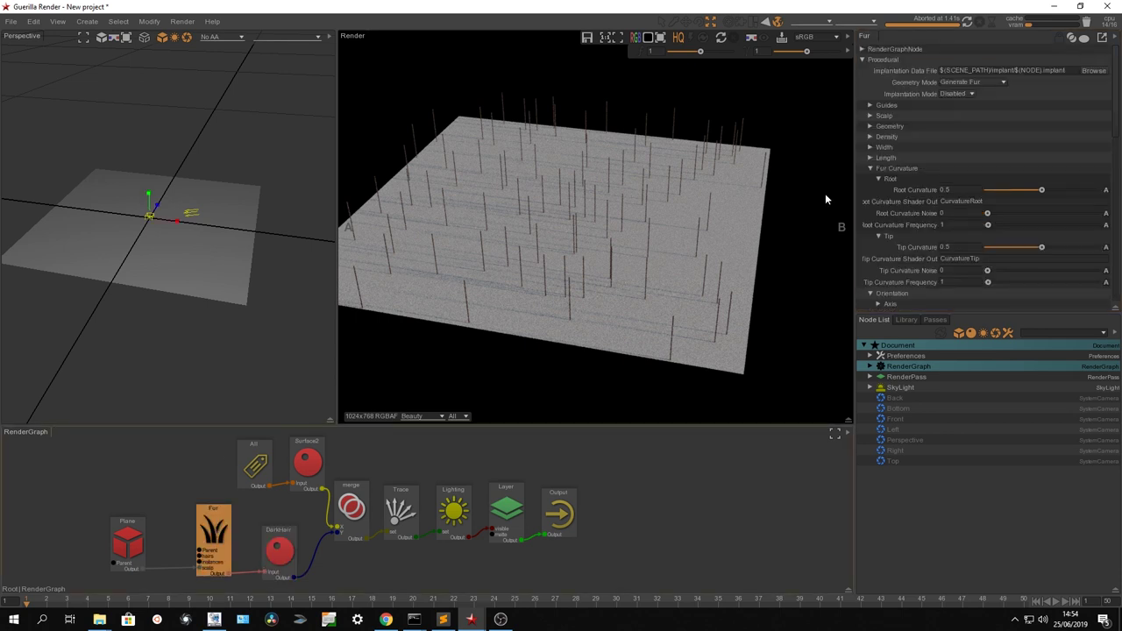
{"action": "left_click", "coordinate": [890, 168]}
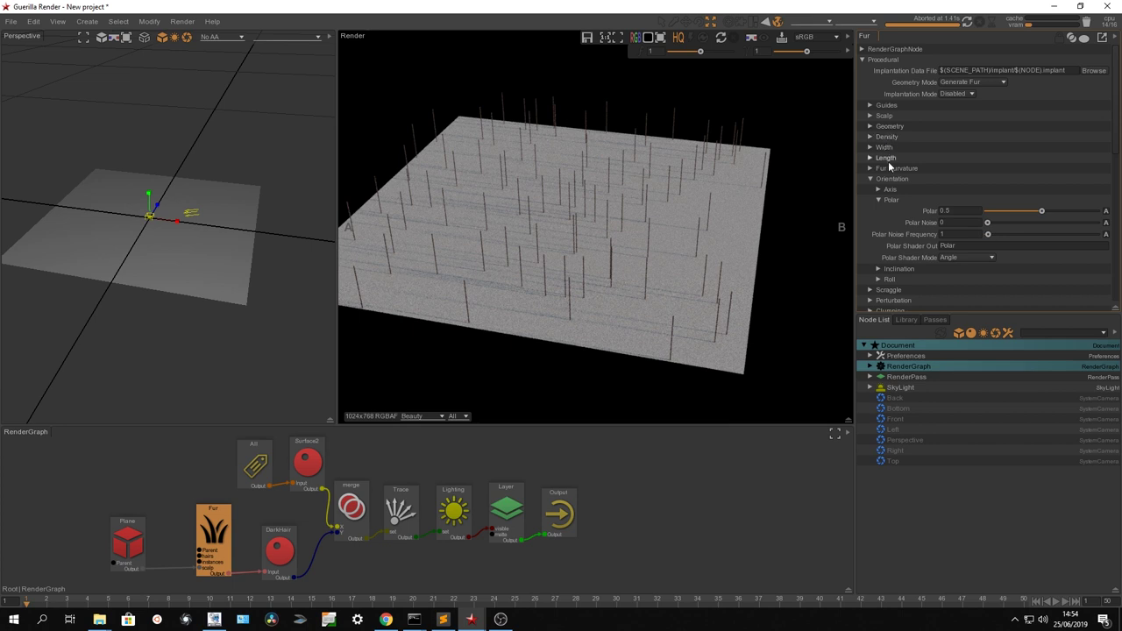
{"action": "left_click", "coordinate": [889, 180]}
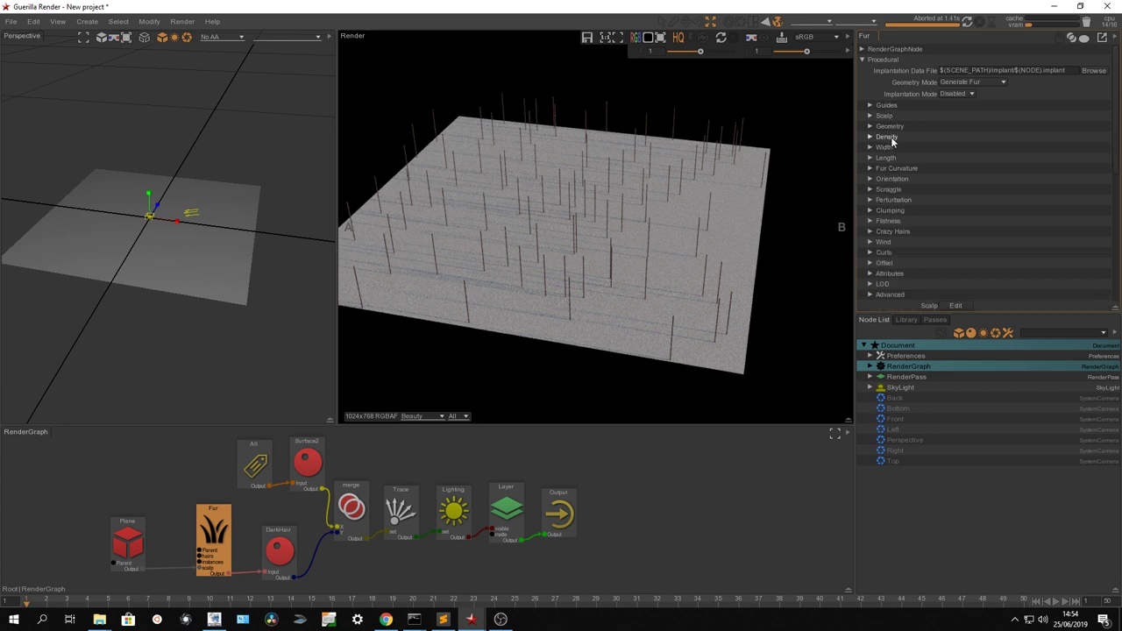
{"action": "left_click", "coordinate": [887, 137]}
{"action": "left_click", "coordinate": [943, 147]}
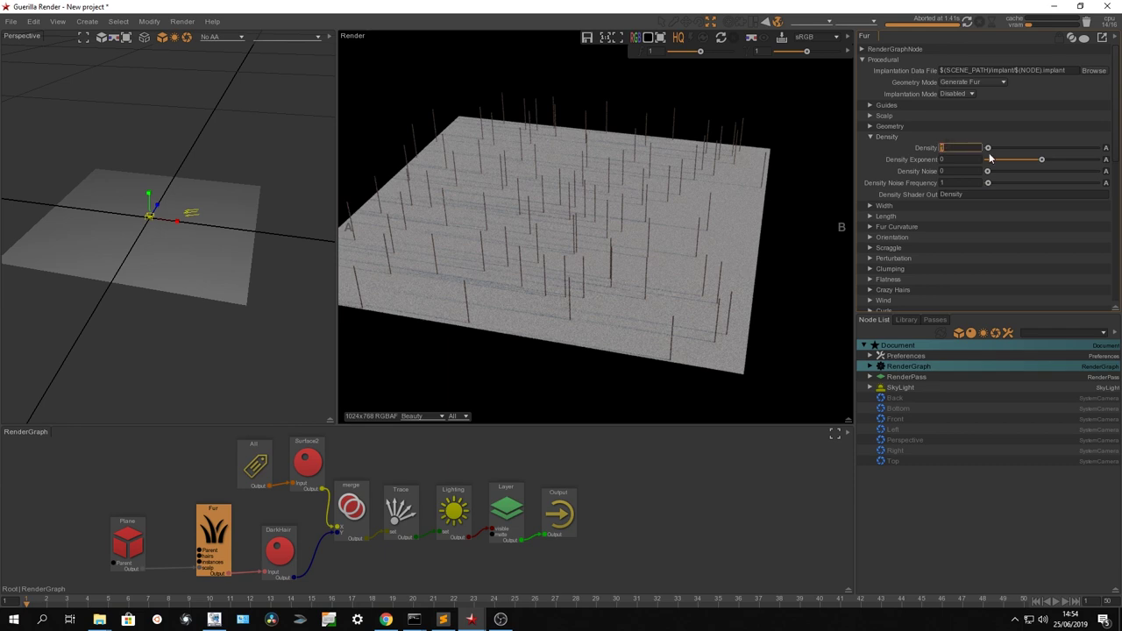
{"action": "type", "text": "100"}
{"action": "key", "text": "Return"}
{"action": "left_click", "coordinate": [979, 22]}
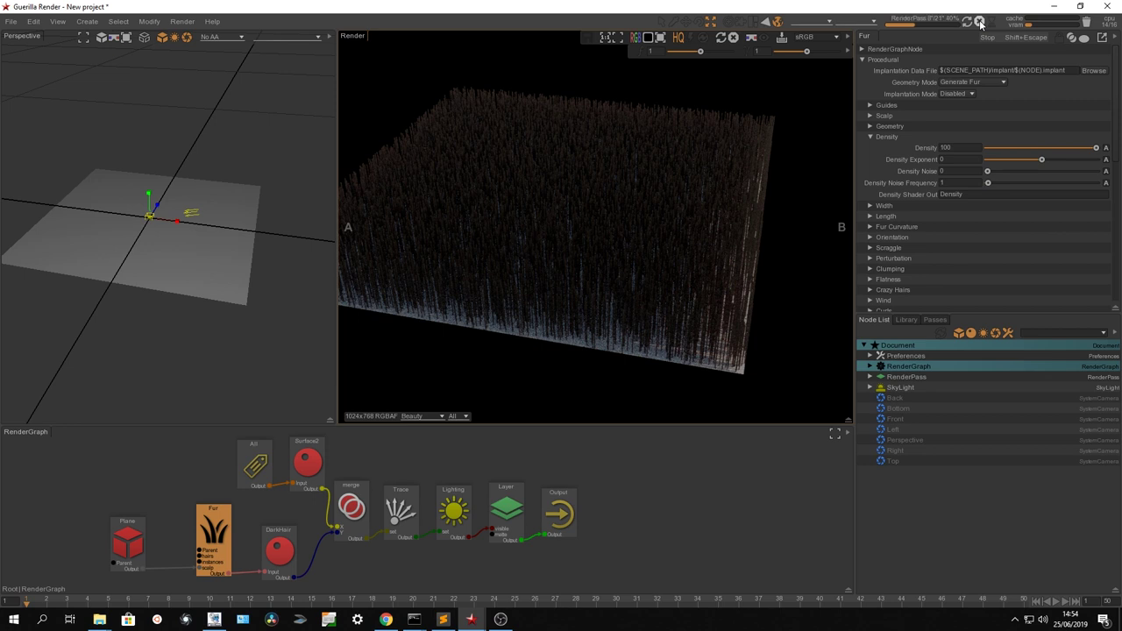
{"action": "left_click", "coordinate": [979, 21]}
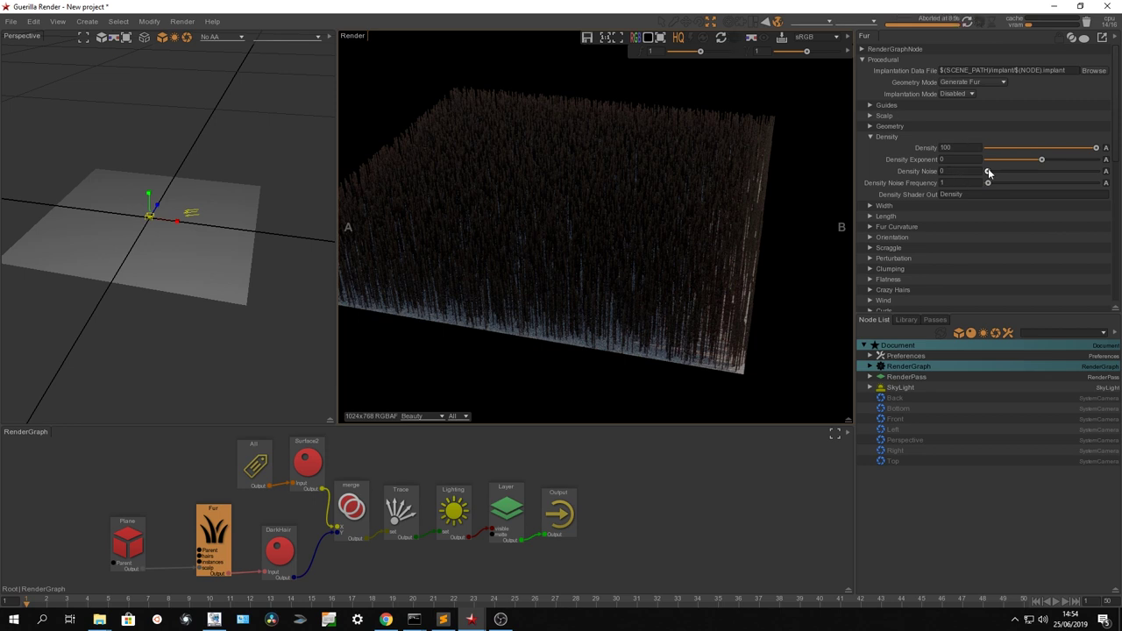
Step: Try Density Noise 1 with frequency 10, rendering each, then return Density Noise to 0
{"action": "left_click_drag", "start_coordinate": [988, 173], "coordinate": [1106, 173]}
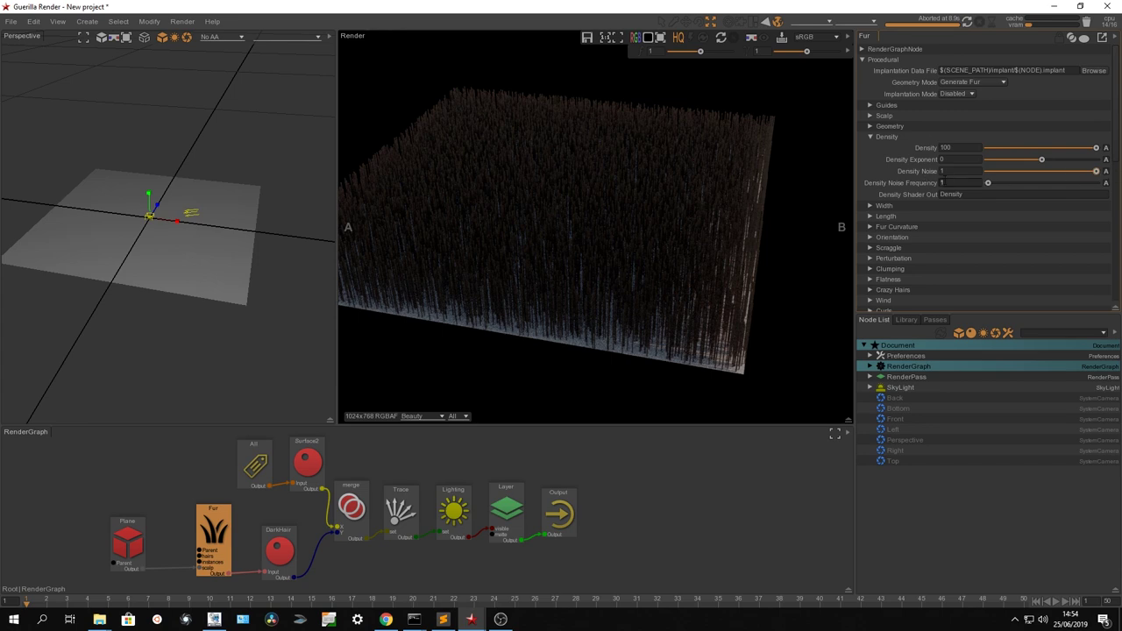
{"action": "left_click", "coordinate": [966, 21]}
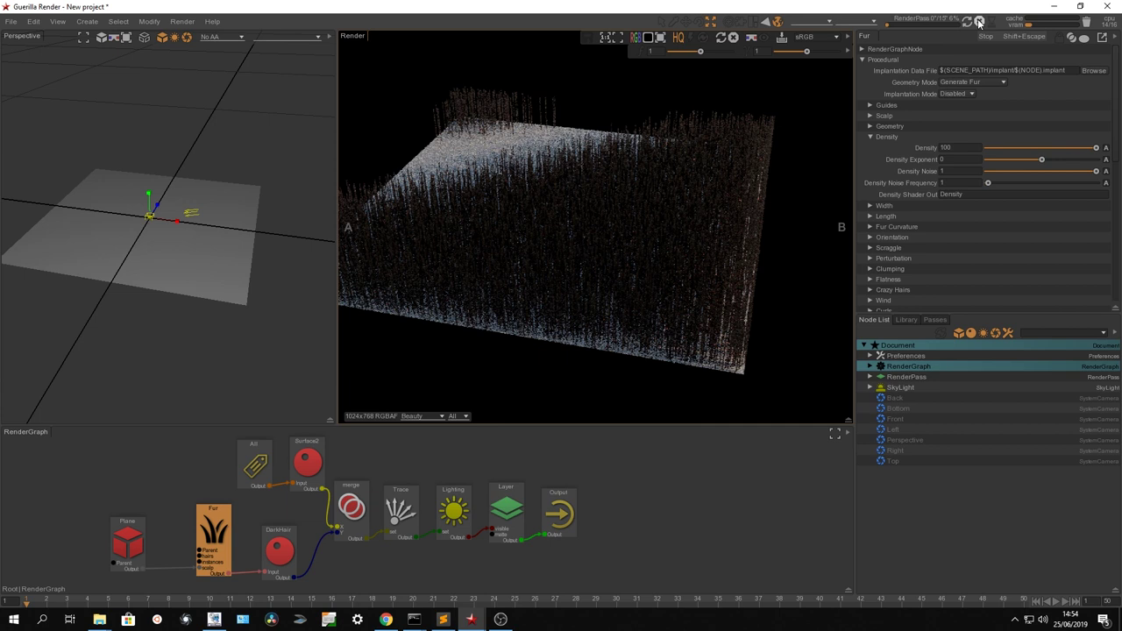
{"action": "left_click", "coordinate": [979, 21]}
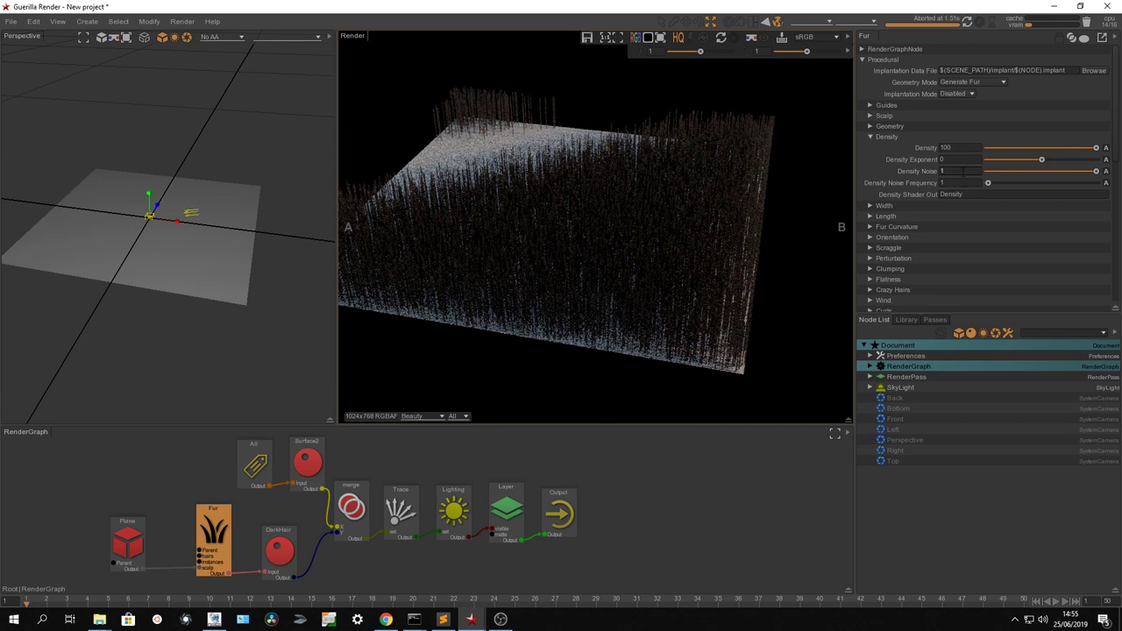
{"action": "left_click", "coordinate": [964, 182]}
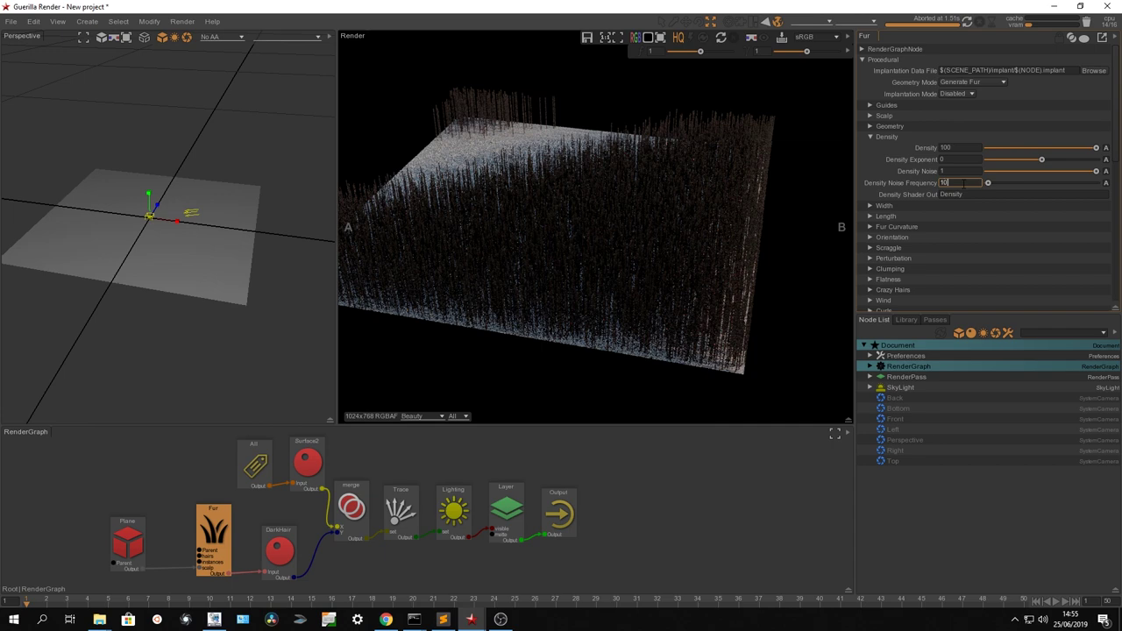
{"action": "type", "text": "10"}
{"action": "key", "text": "Return"}
{"action": "left_click", "coordinate": [979, 21]}
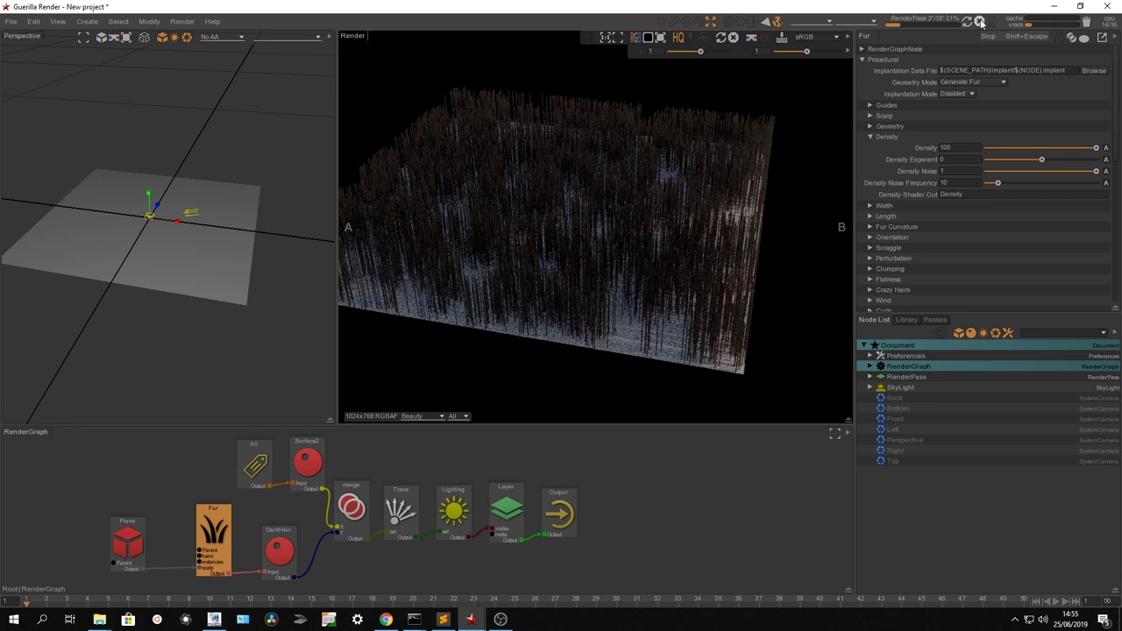
{"action": "left_click", "coordinate": [979, 21]}
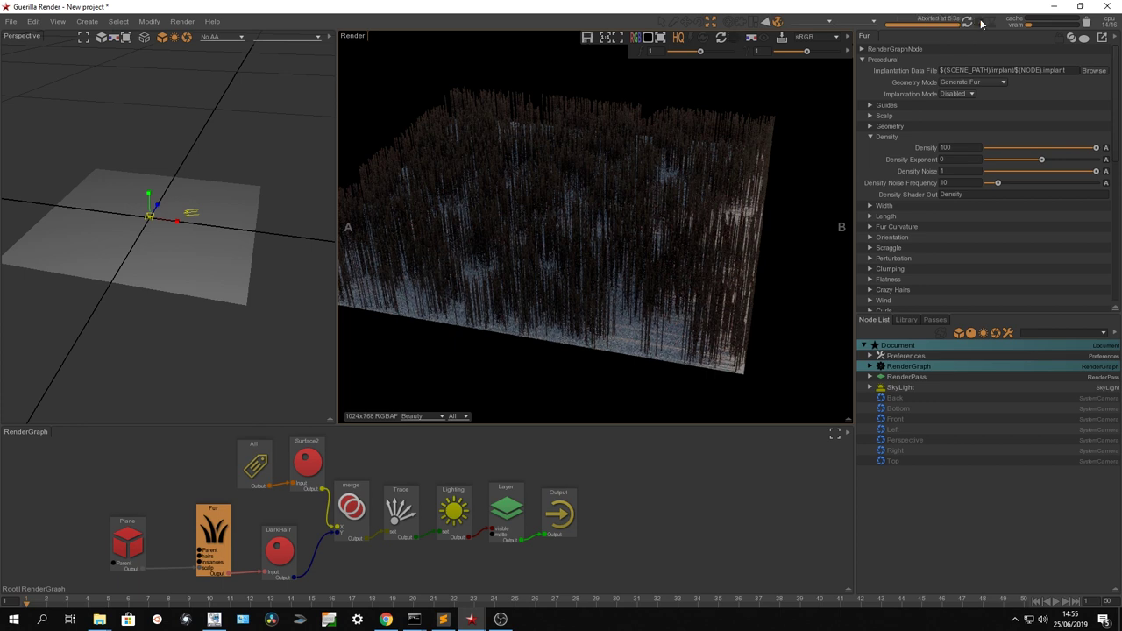
{"action": "left_click_drag", "start_coordinate": [1075, 172], "coordinate": [987, 171]}
{"action": "double_click", "coordinate": [947, 183]}
Step: Set Density Noise Frequency to 1 and Absolute Length to 2, then render the longer fur
{"action": "type", "text": "1"}
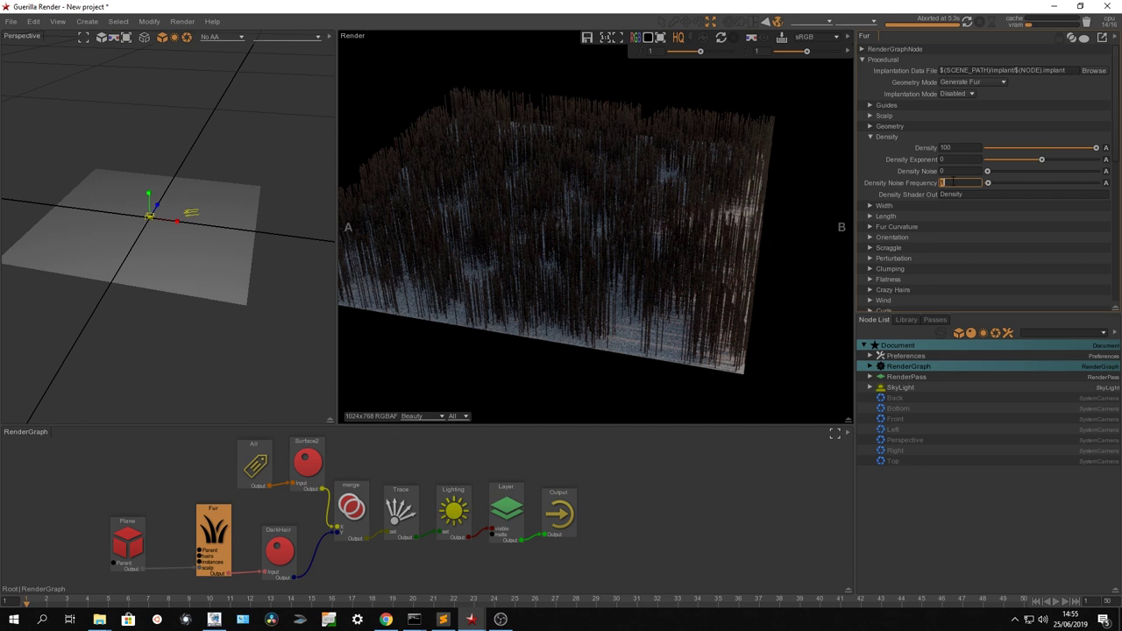
{"action": "left_click", "coordinate": [884, 216]}
{"action": "scroll", "coordinate": [884, 202], "scroll_direction": "down", "scroll_amount": 2}
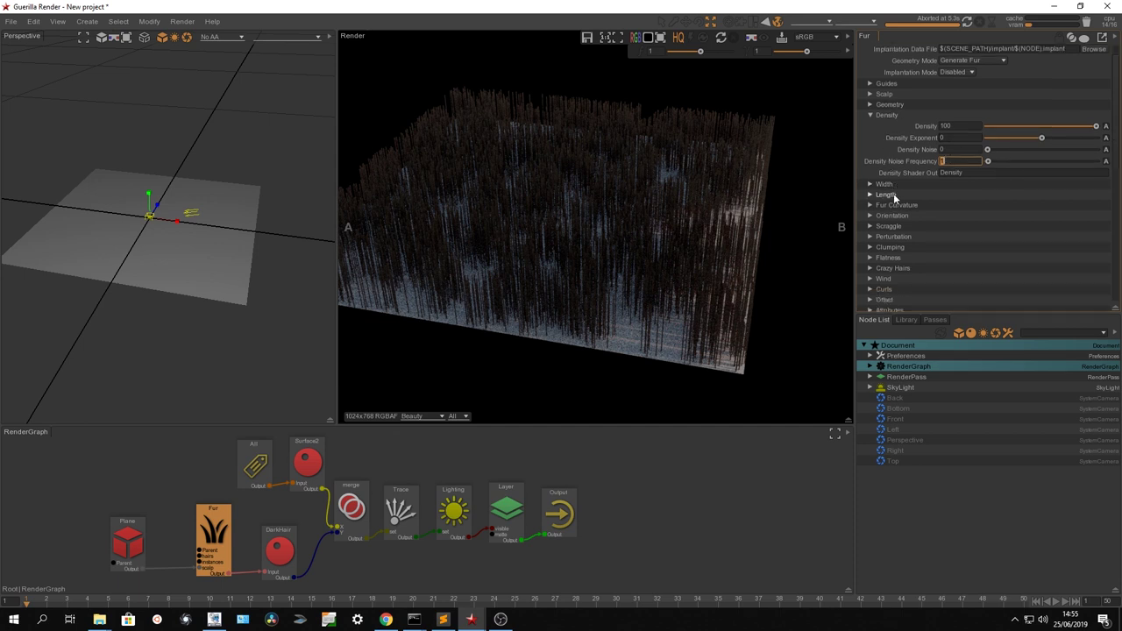
{"action": "double_click", "coordinate": [956, 200]}
{"action": "type", "text": "2"}
{"action": "key", "text": "Return"}
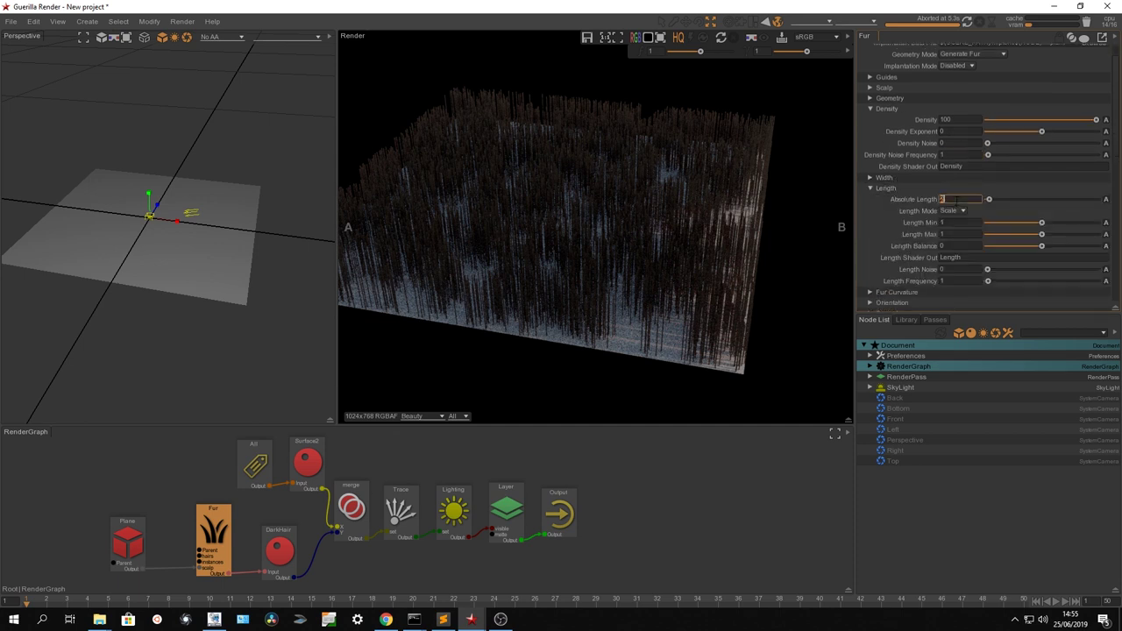
{"action": "left_click", "coordinate": [979, 22]}
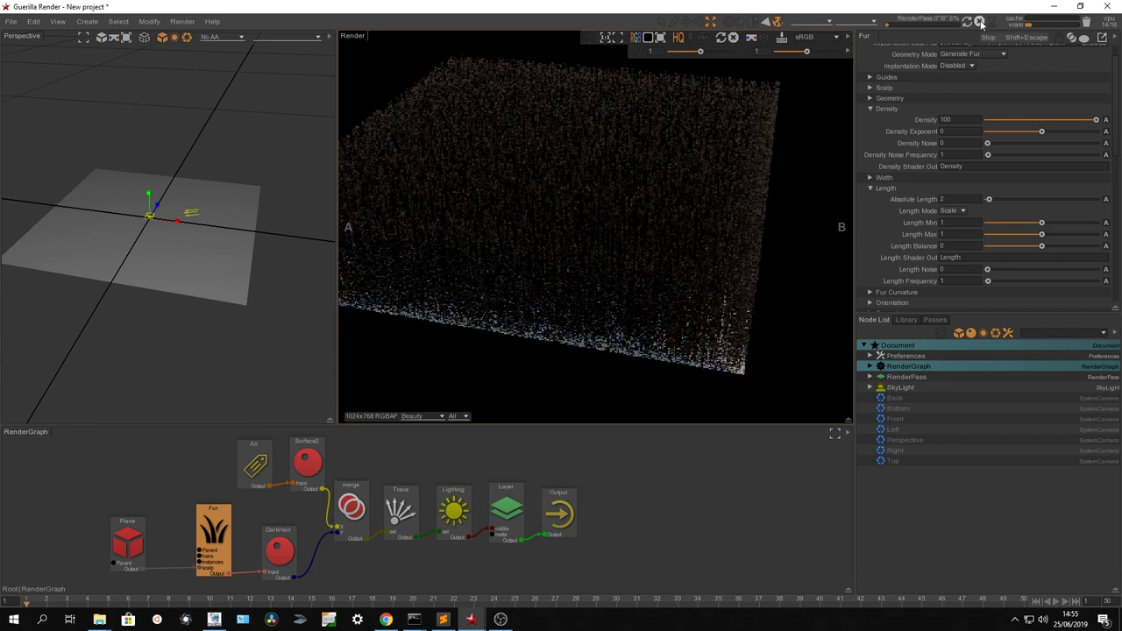
{"action": "left_click", "coordinate": [980, 23]}
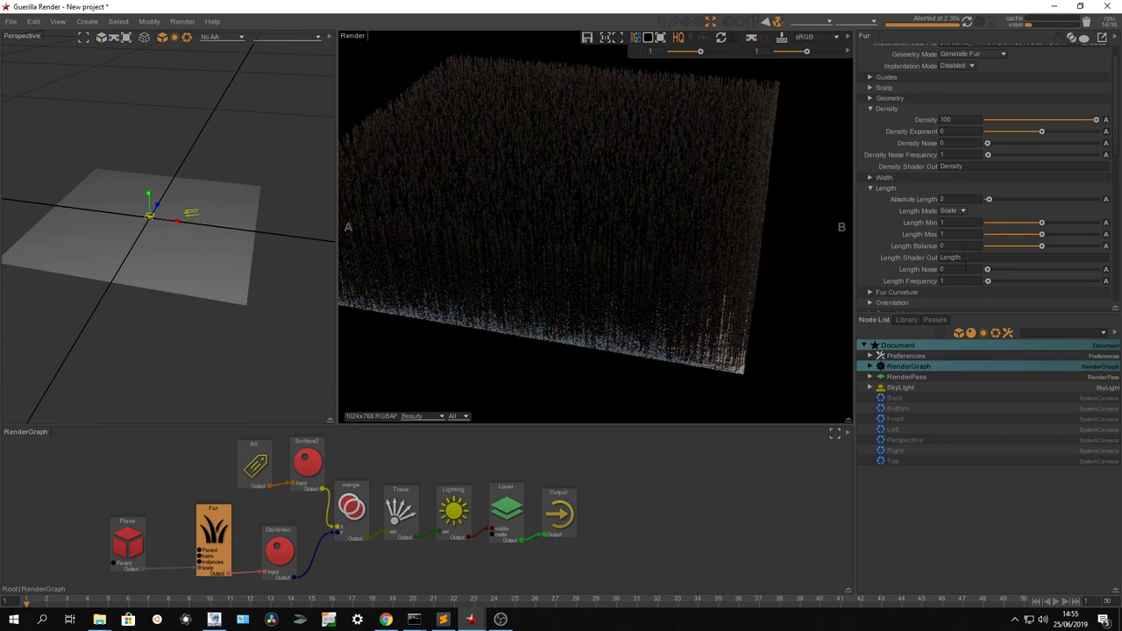
Step: Test a Length Noise of 1 in a render, then reset it to 0 and collapse Length
{"action": "left_click", "coordinate": [962, 270]}
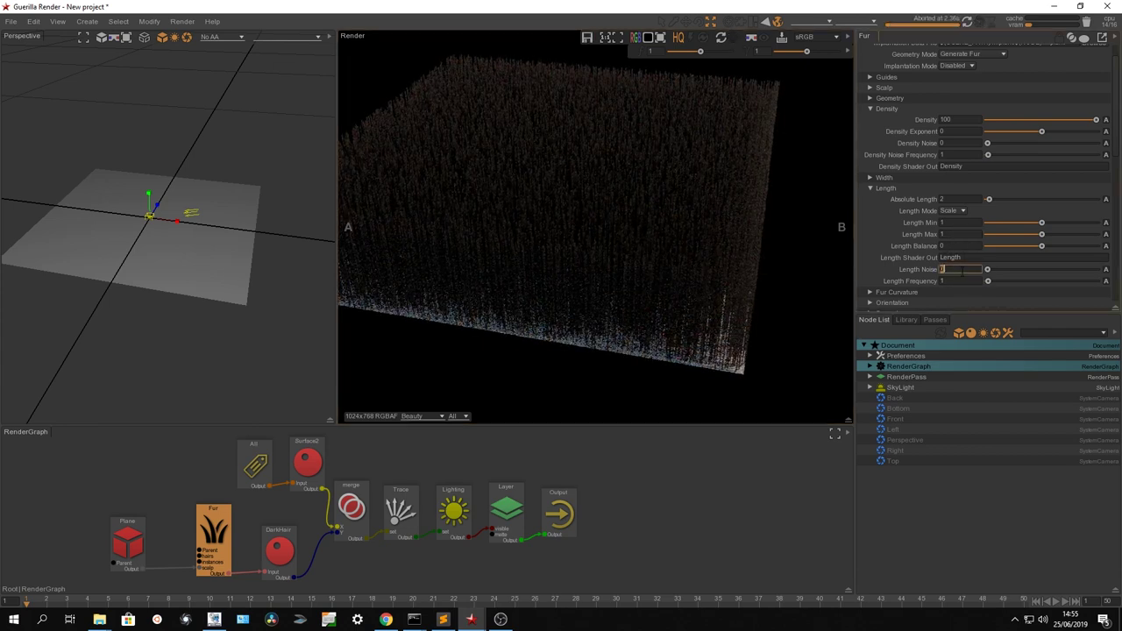
{"action": "type", "text": "1"}
{"action": "key", "text": "Return"}
{"action": "left_click", "coordinate": [980, 23]}
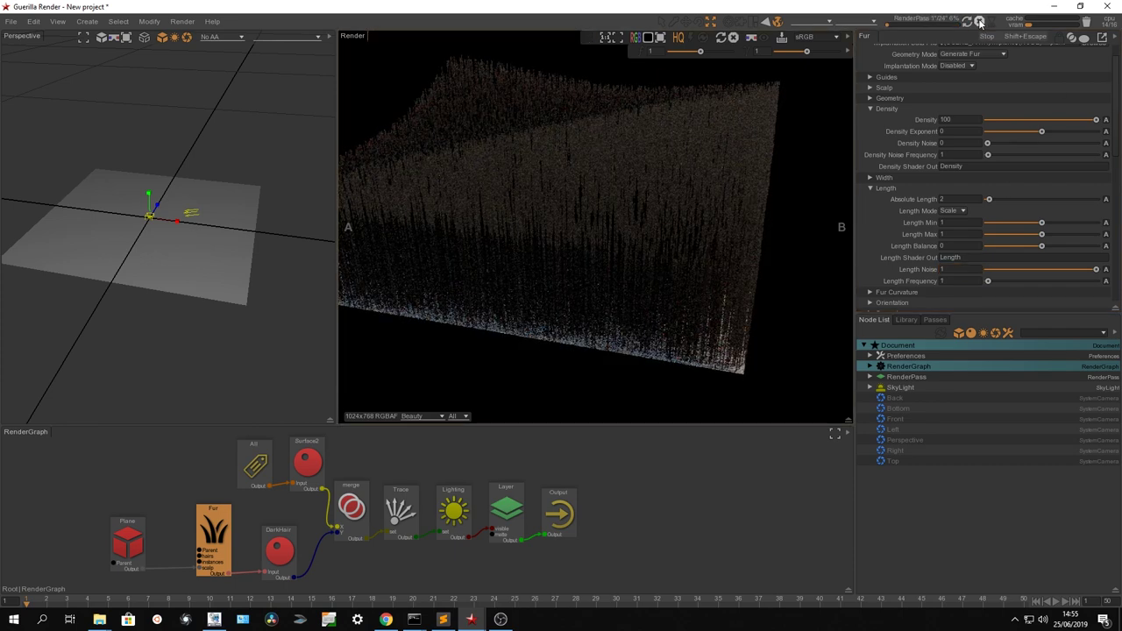
{"action": "left_click", "coordinate": [980, 23]}
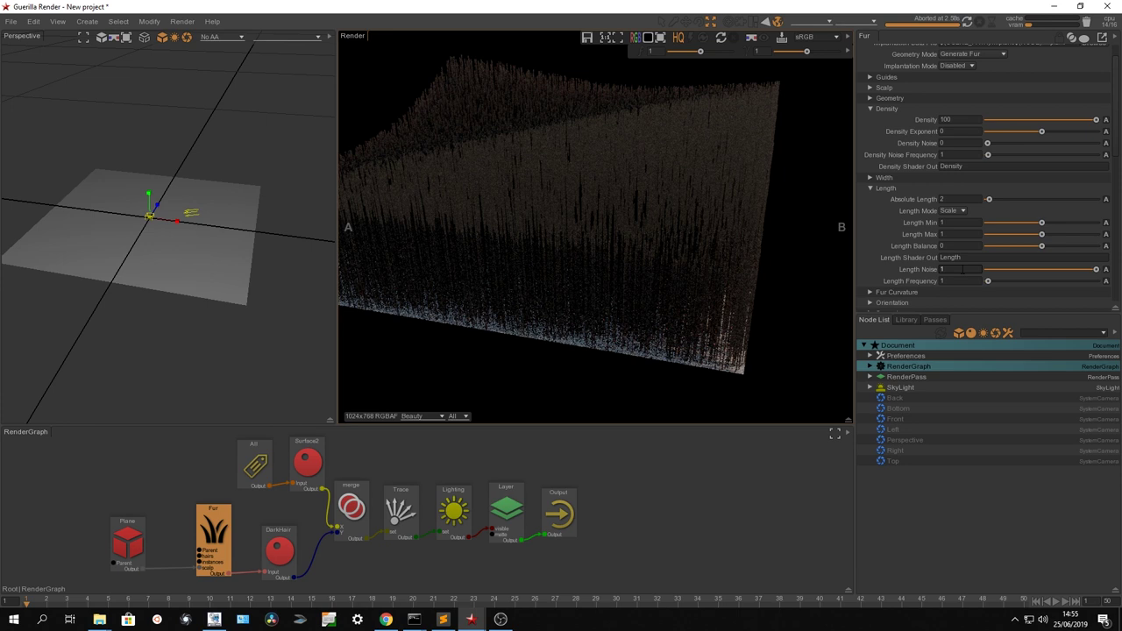
{"action": "left_click", "coordinate": [961, 269]}
{"action": "type", "text": "0"}
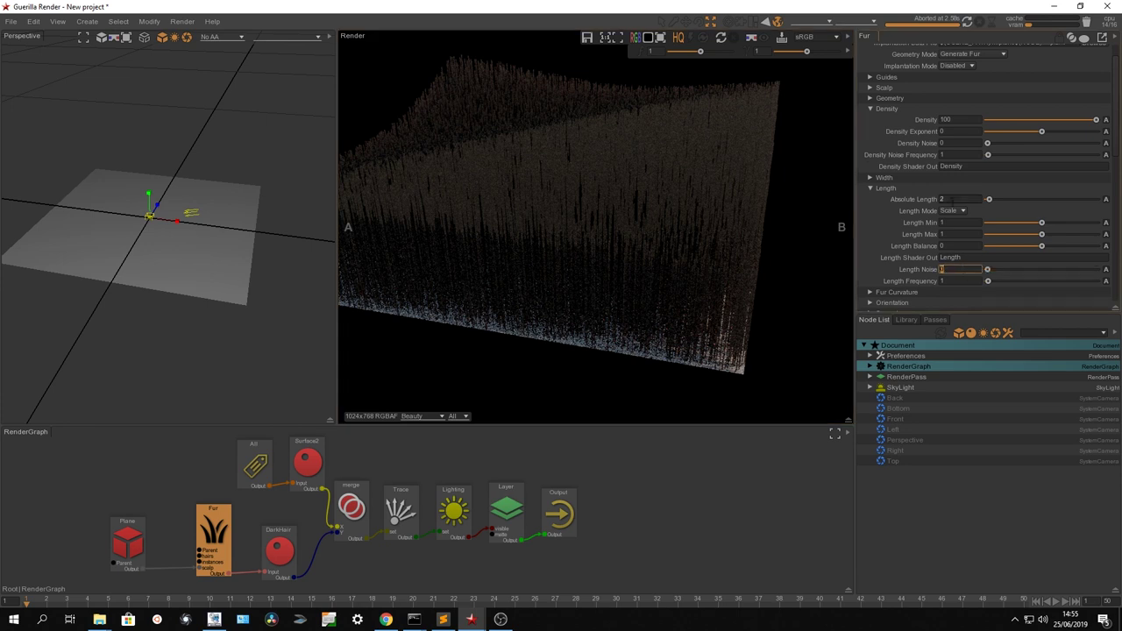
{"action": "left_click", "coordinate": [955, 199]}
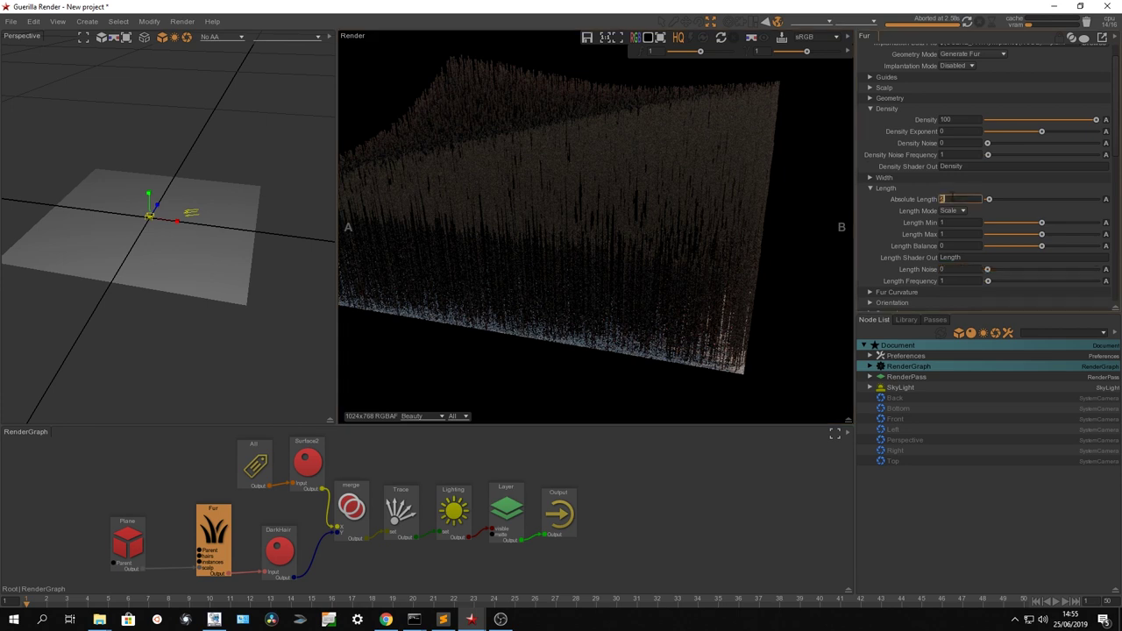
{"action": "left_click", "coordinate": [885, 188]}
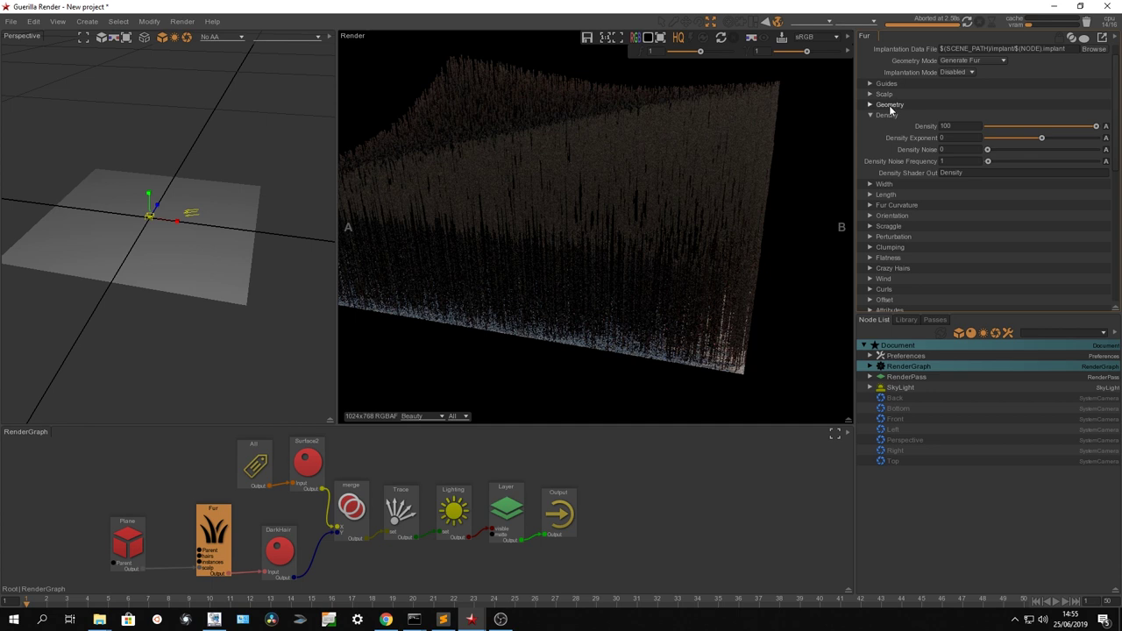
Step: Set the Fur node's Root Curvature to 0.4 and re-render
{"action": "left_click", "coordinate": [886, 115]}
{"action": "left_click", "coordinate": [126, 545]}
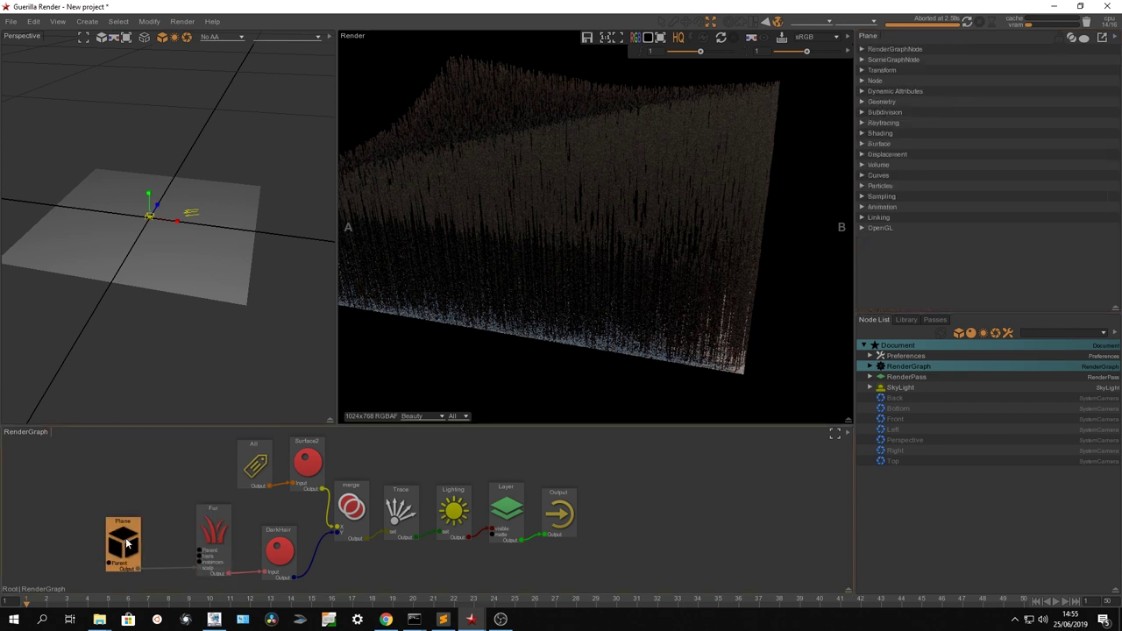
{"action": "left_click", "coordinate": [213, 537]}
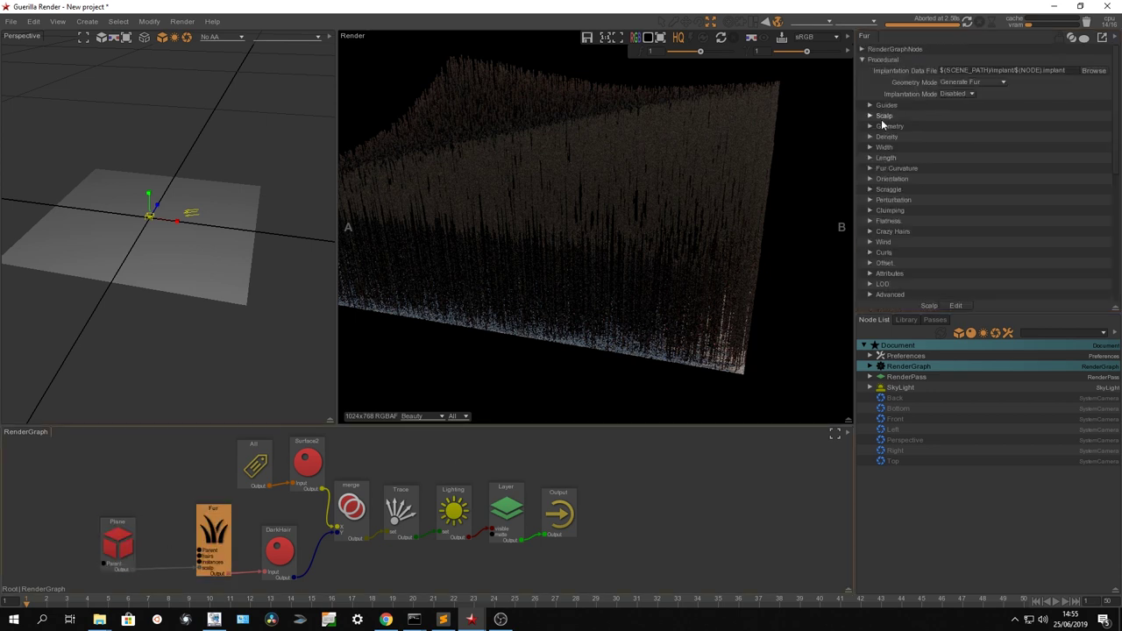
{"action": "left_click", "coordinate": [892, 168]}
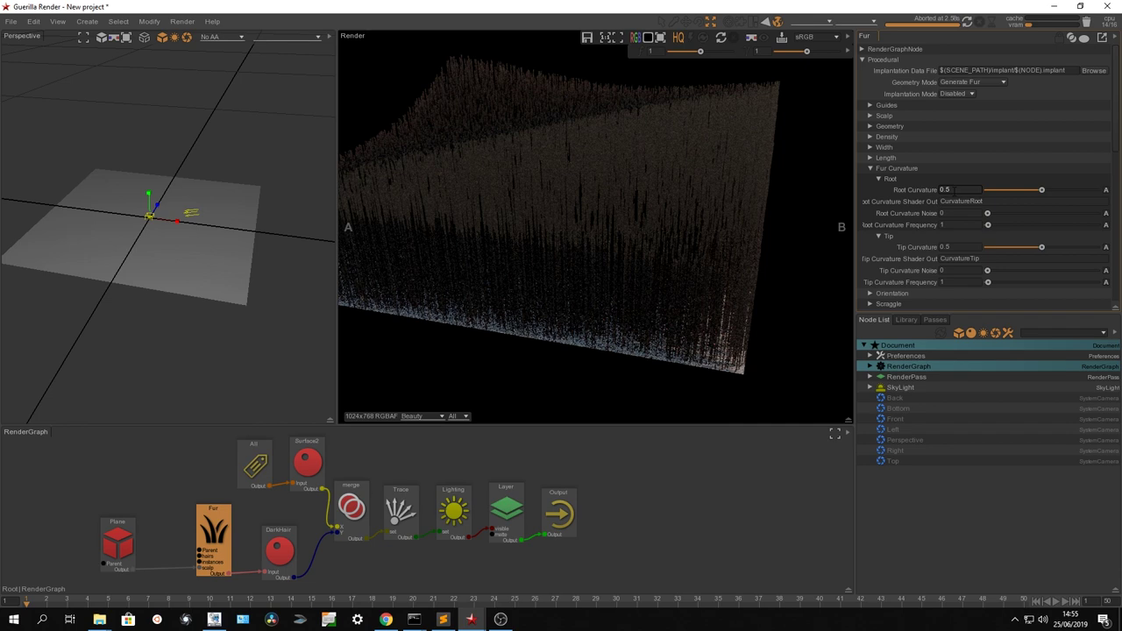
{"action": "left_click", "coordinate": [951, 190]}
{"action": "type", "text": "0.4"}
{"action": "key", "text": "Return"}
{"action": "left_click", "coordinate": [966, 21]}
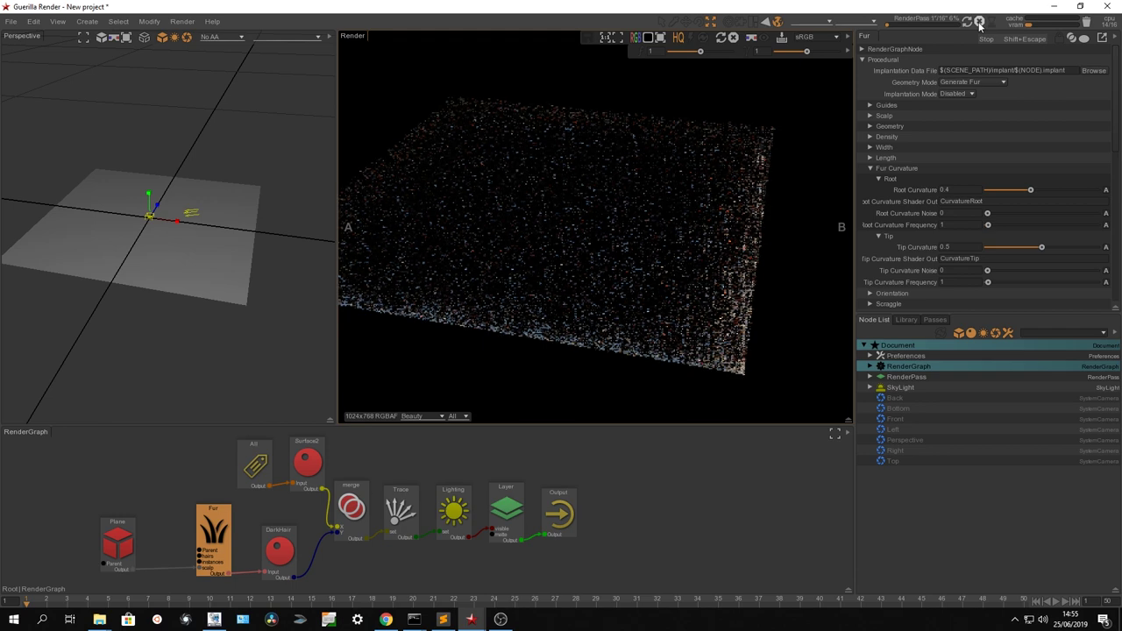
{"action": "left_click", "coordinate": [980, 23]}
Step: Set Tip Curvature to 0.6 and re-render the fur from a view looking down
{"action": "left_click", "coordinate": [947, 247]}
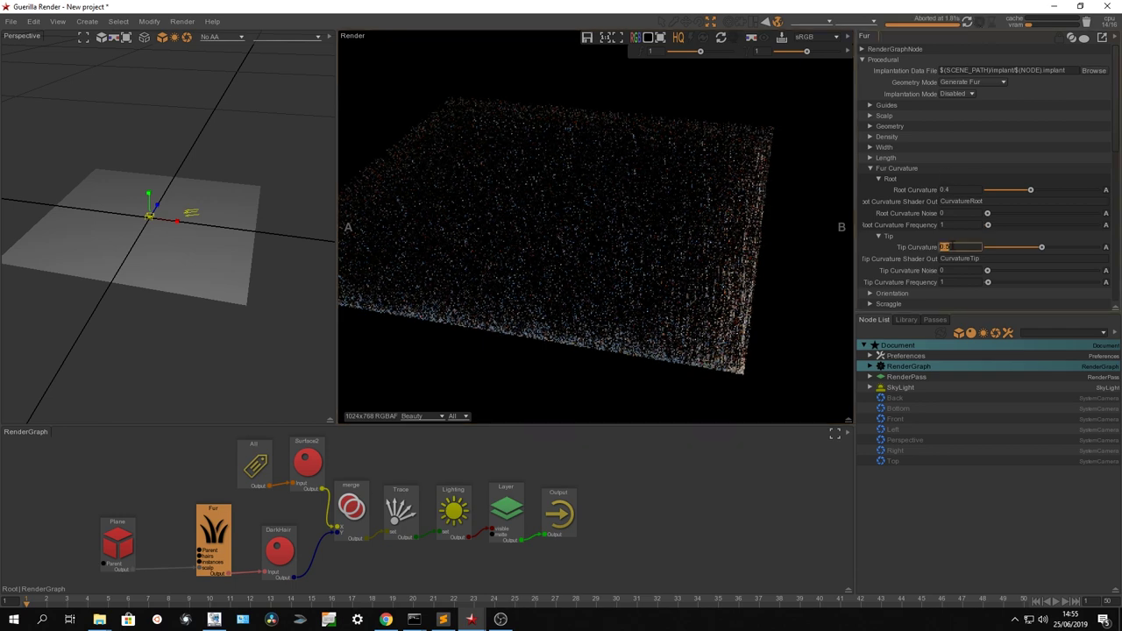
{"action": "type", "text": ".6"}
{"action": "key", "text": "Return"}
{"action": "left_click", "coordinate": [967, 21]}
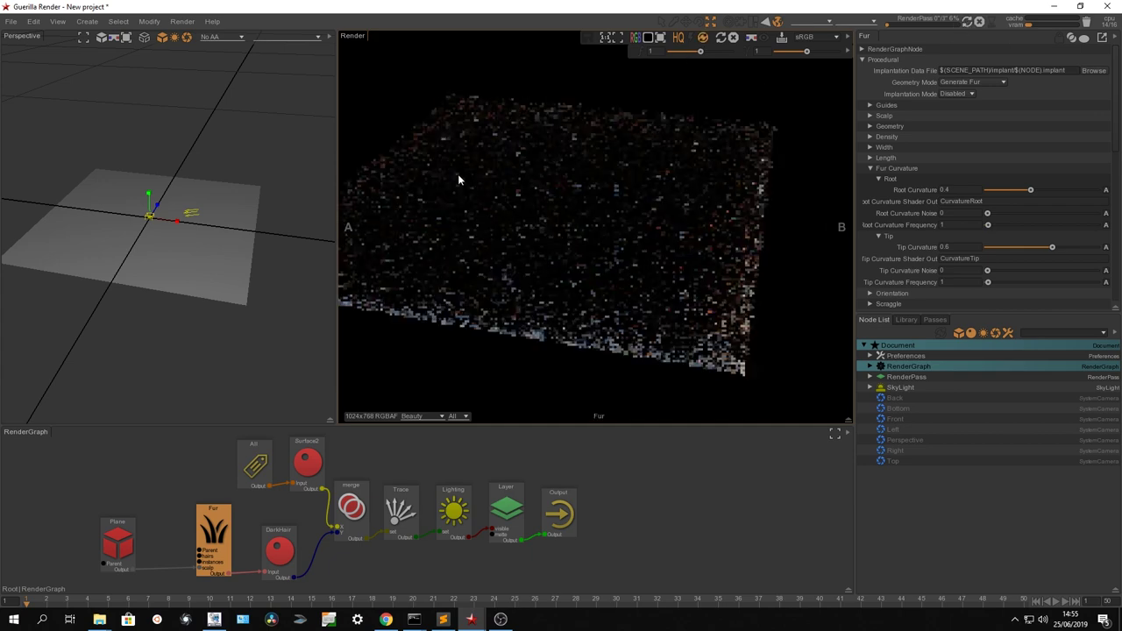
{"action": "left_click_drag", "start_coordinate": [259, 181], "coordinate": [155, 161], "text": "alt"}
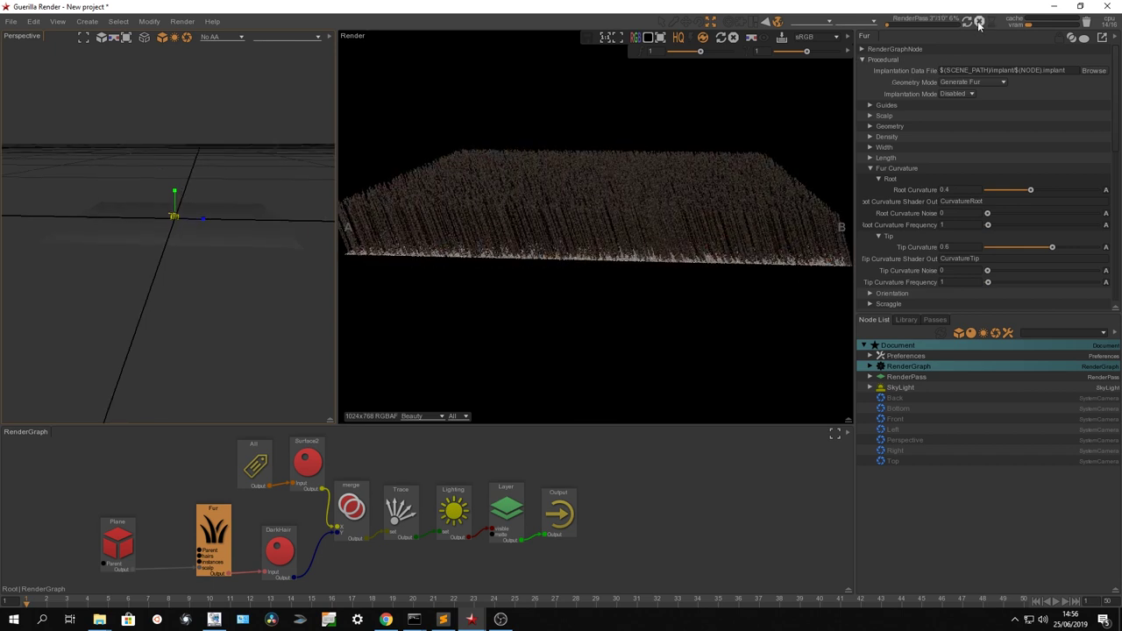
{"action": "key", "text": "Escape"}
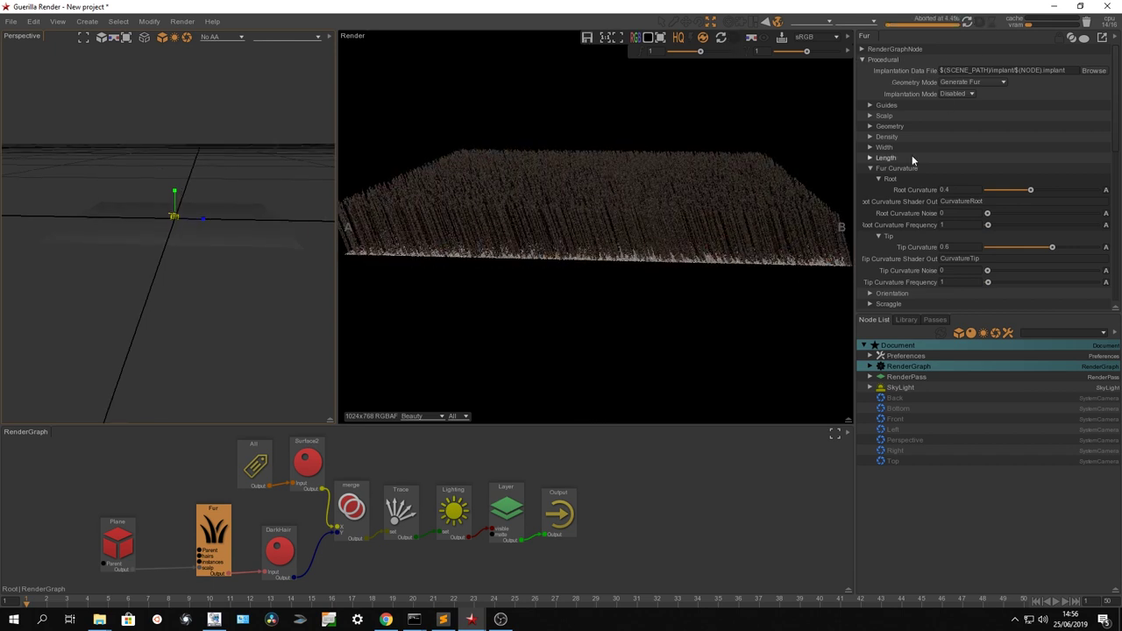
{"action": "left_click", "coordinate": [961, 201]}
{"action": "left_click_drag", "start_coordinate": [219, 236], "coordinate": [420, 172], "text": "alt"}
{"action": "left_click", "coordinate": [968, 22]}
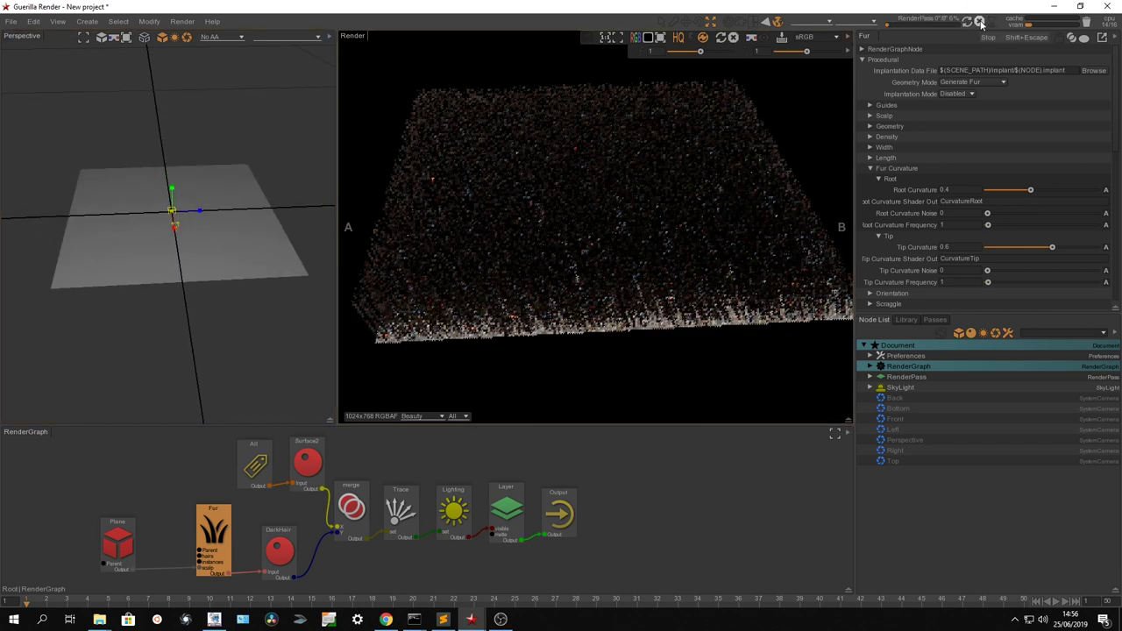
{"action": "left_click", "coordinate": [980, 22]}
Step: In the fur Orientation settings, keep the Axis direction at Normal
{"action": "left_click", "coordinate": [891, 179]}
{"action": "left_click", "coordinate": [894, 168]}
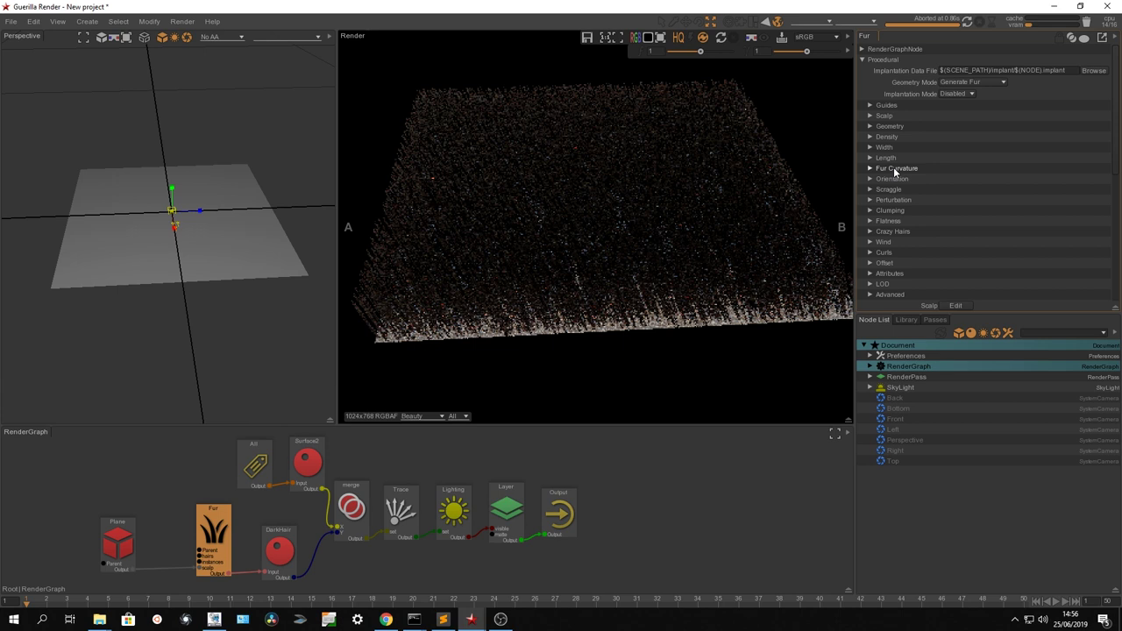
{"action": "left_click", "coordinate": [892, 179]}
{"action": "left_click", "coordinate": [899, 190]}
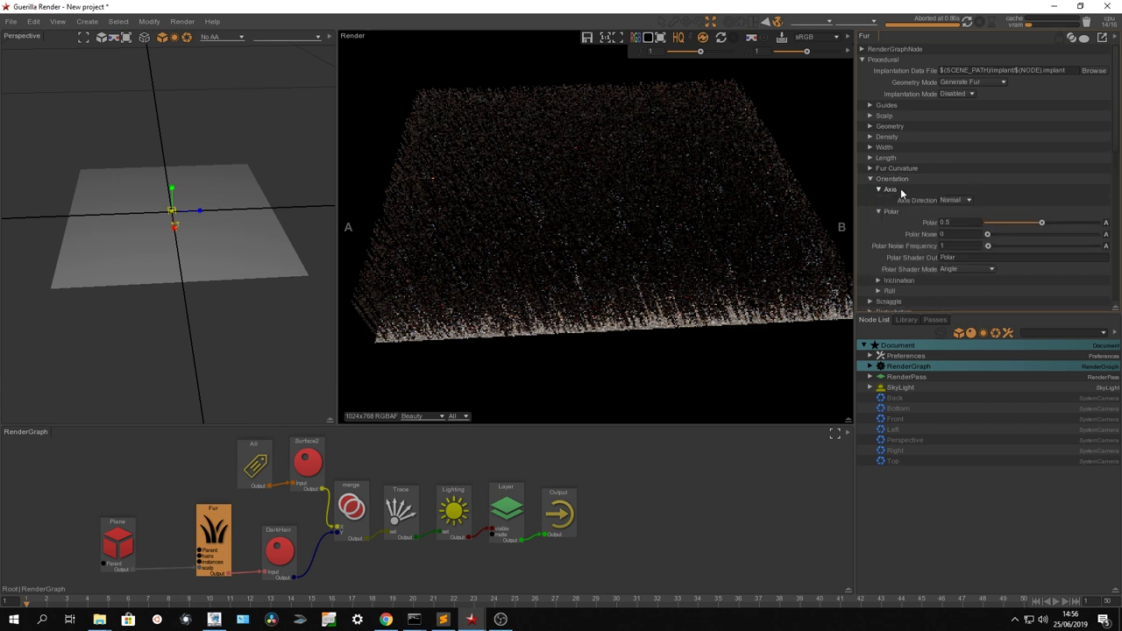
{"action": "left_click", "coordinate": [960, 201]}
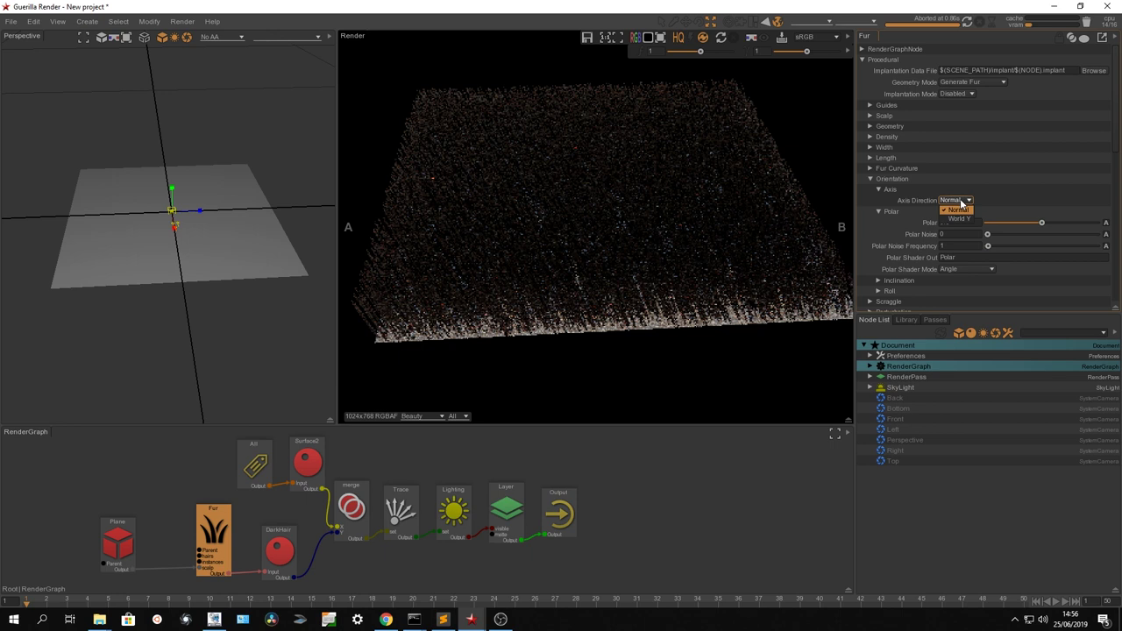
{"action": "left_click", "coordinate": [957, 210]}
{"action": "scroll", "coordinate": [898, 180], "scroll_direction": "down", "scroll_amount": 1}
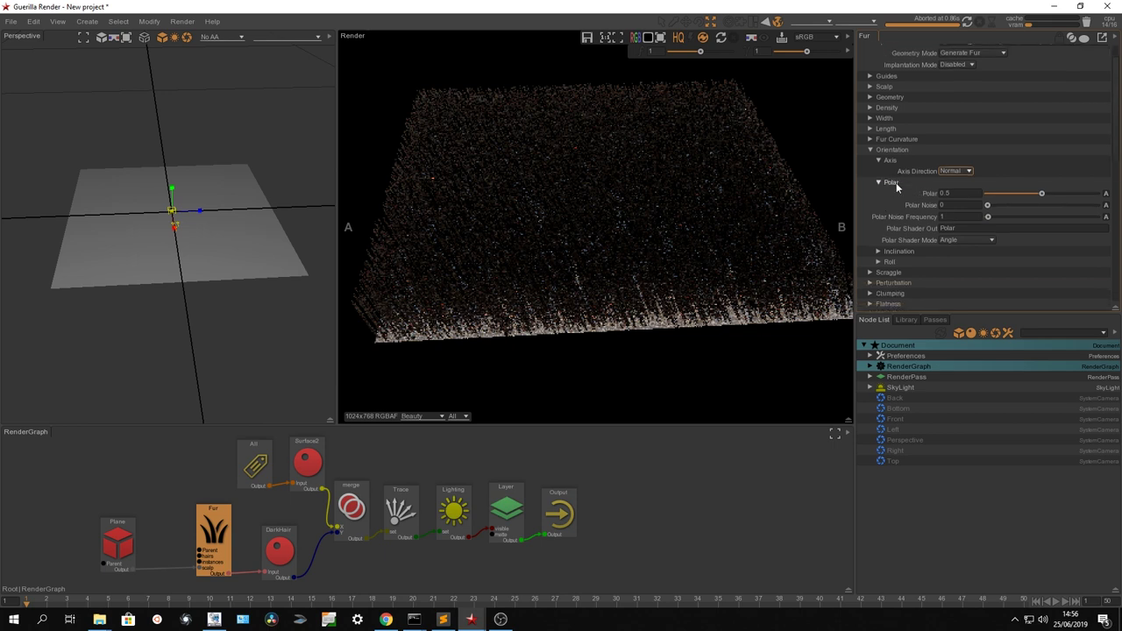
Step: Set the orientation Polar value to 0.25 and re-render
{"action": "left_click", "coordinate": [971, 194]}
{"action": "type", "text": "0.25"}
{"action": "key", "text": "Return"}
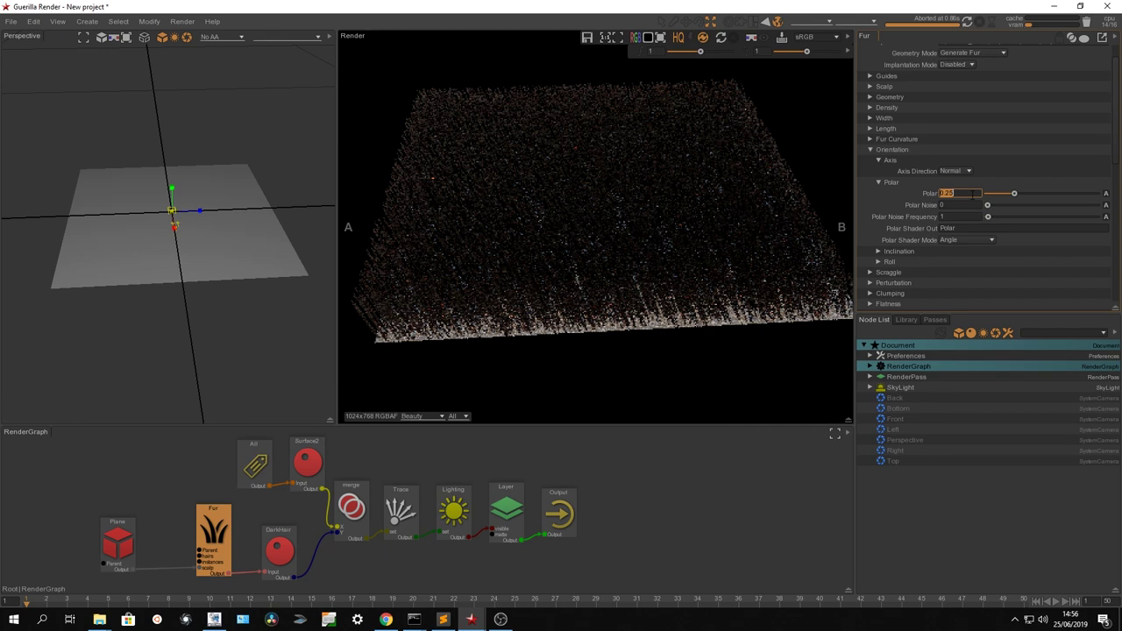
{"action": "left_click", "coordinate": [968, 22]}
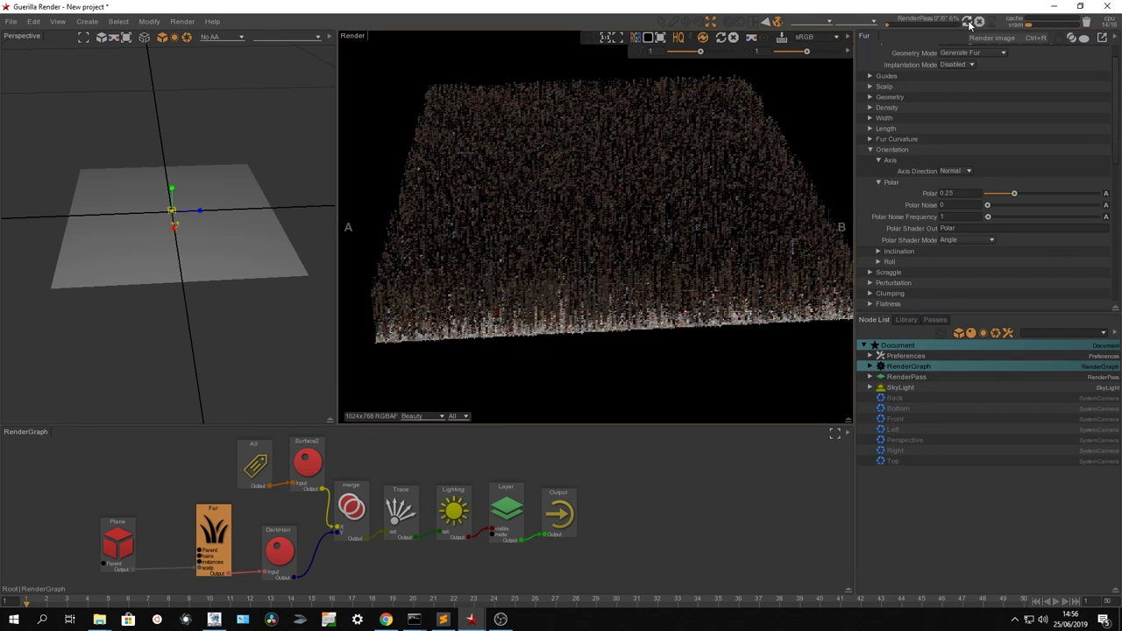
{"action": "left_click", "coordinate": [980, 22]}
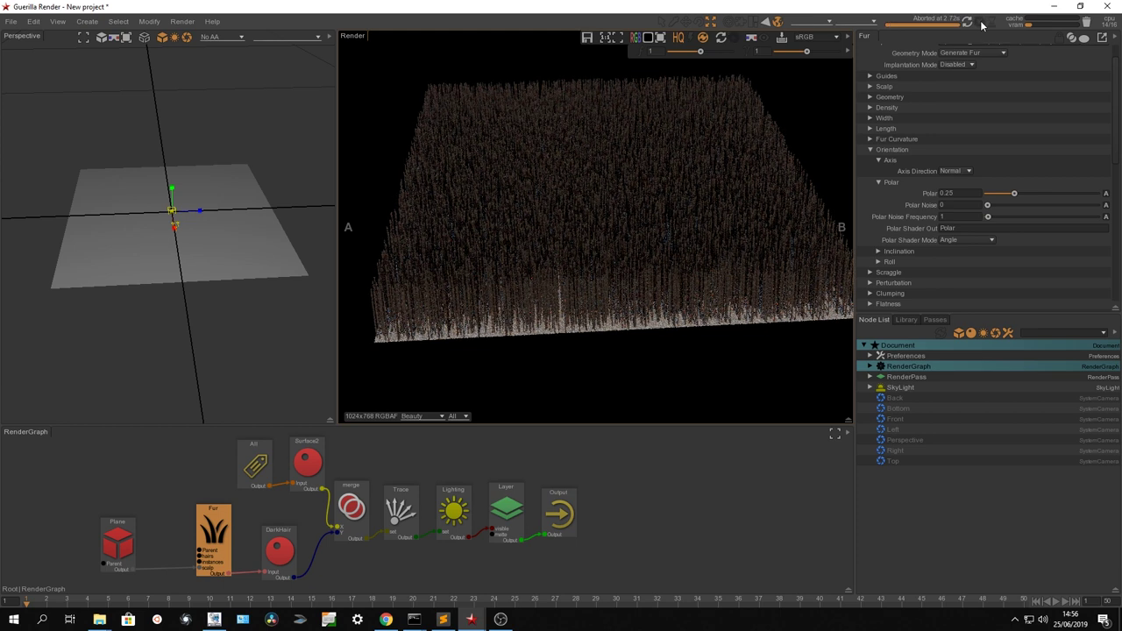
Step: Review the Inclination and Roll orientation settings and collapse the Polar section
{"action": "double_click", "coordinate": [965, 192]}
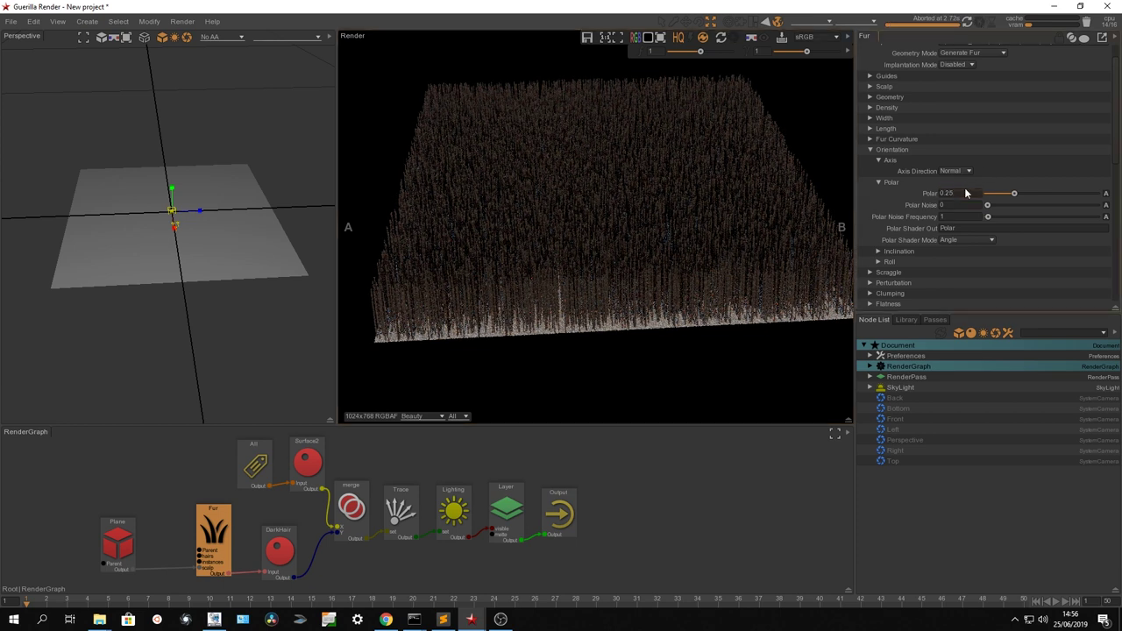
{"action": "left_click", "coordinate": [894, 251]}
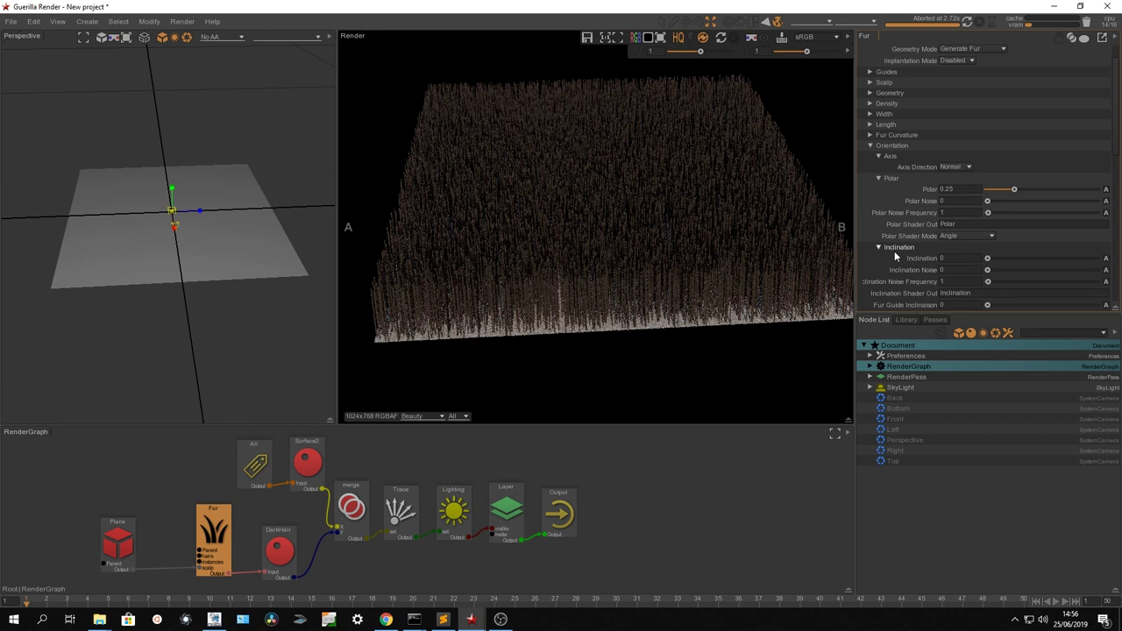
{"action": "left_click", "coordinate": [894, 247]}
{"action": "left_click", "coordinate": [892, 260]}
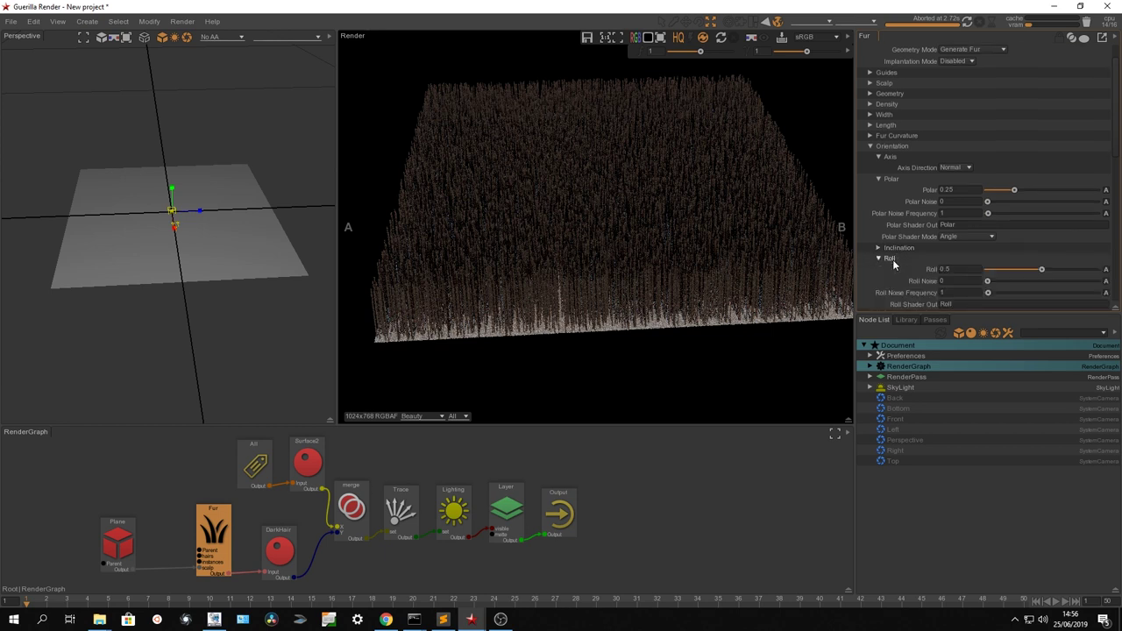
{"action": "left_click", "coordinate": [892, 259]}
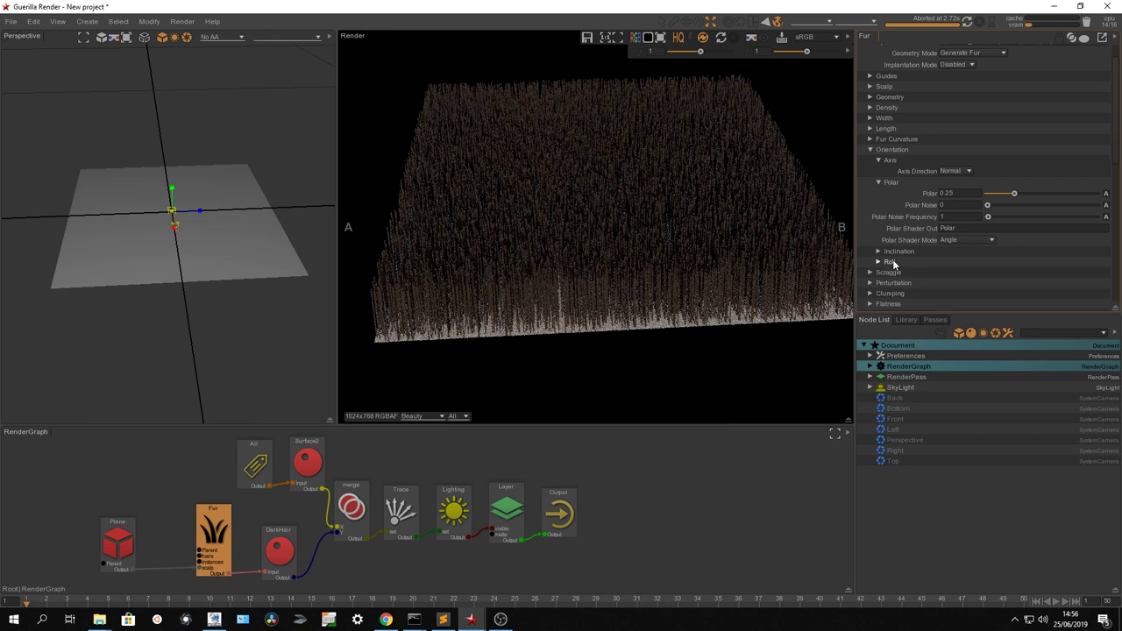
{"action": "left_click", "coordinate": [893, 182]}
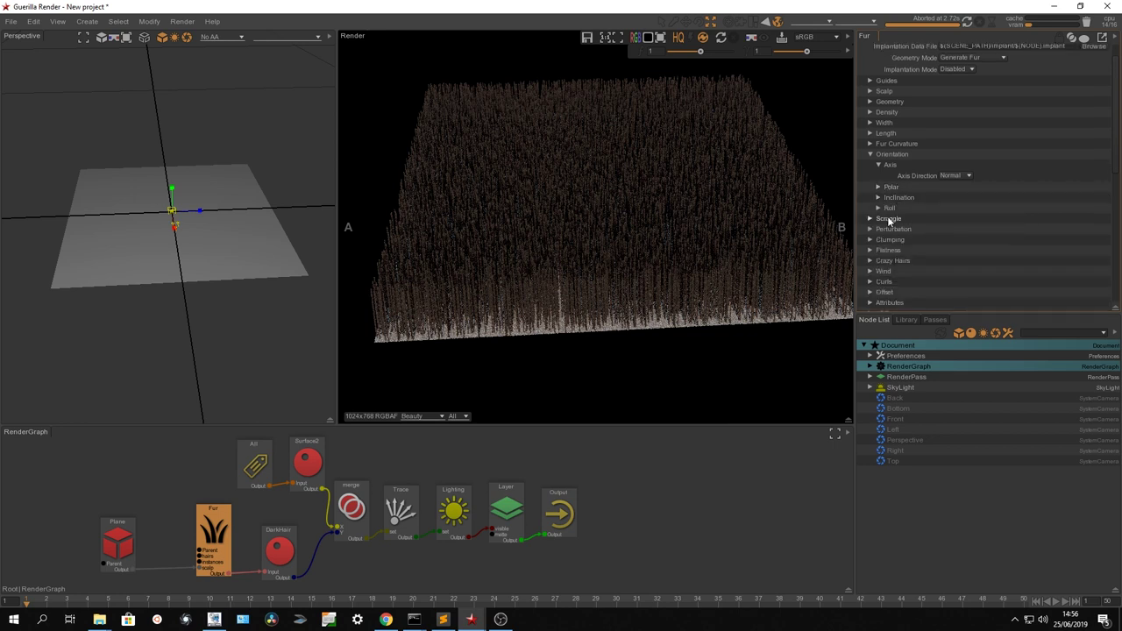
Step: Set Scraggle to 0.5 and render the scraggled fur
{"action": "left_click", "coordinate": [889, 218]}
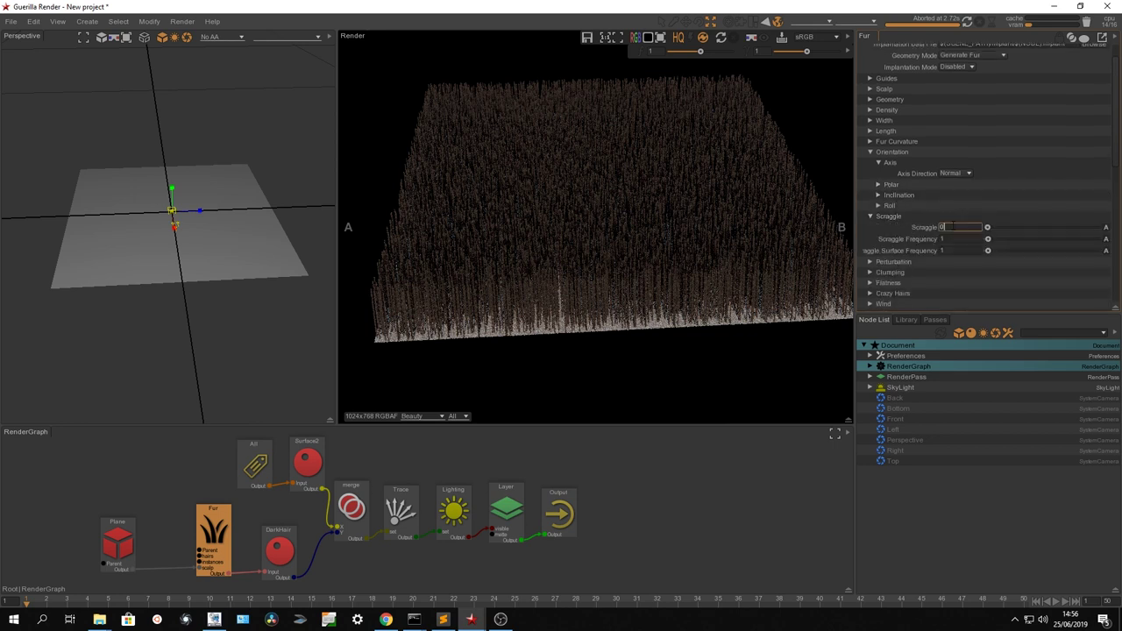
{"action": "type", "text": "0.5"}
{"action": "key", "text": "Return"}
{"action": "left_click", "coordinate": [968, 20]}
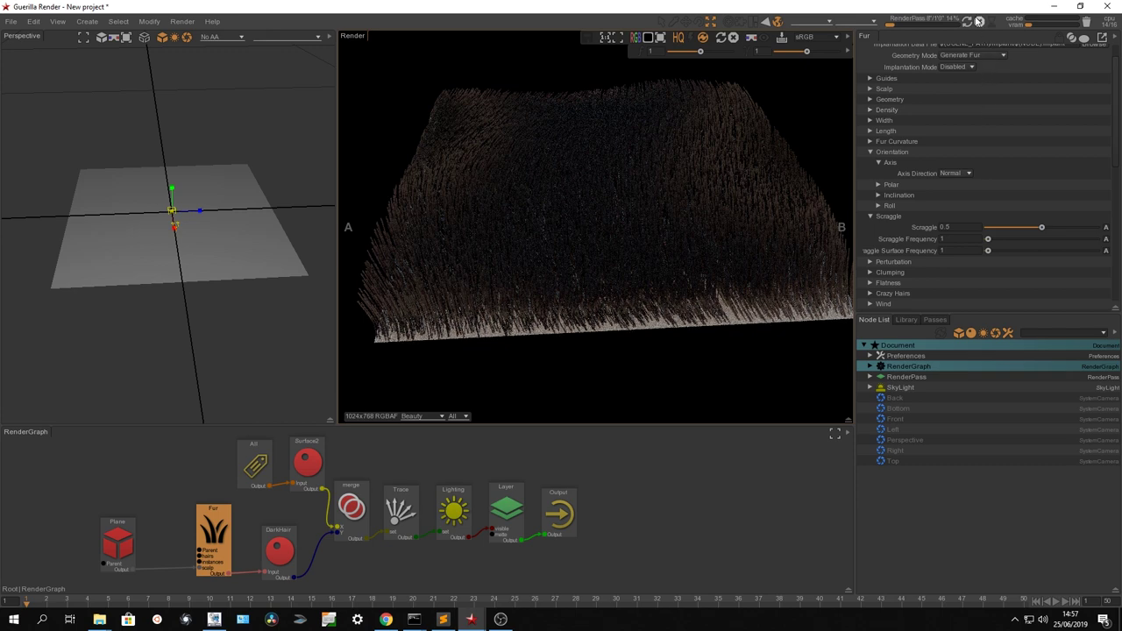
{"action": "left_click", "coordinate": [979, 21]}
Step: Set Scraggle Frequency to 5 and re-render
{"action": "left_click", "coordinate": [958, 240]}
{"action": "type", "text": "5"}
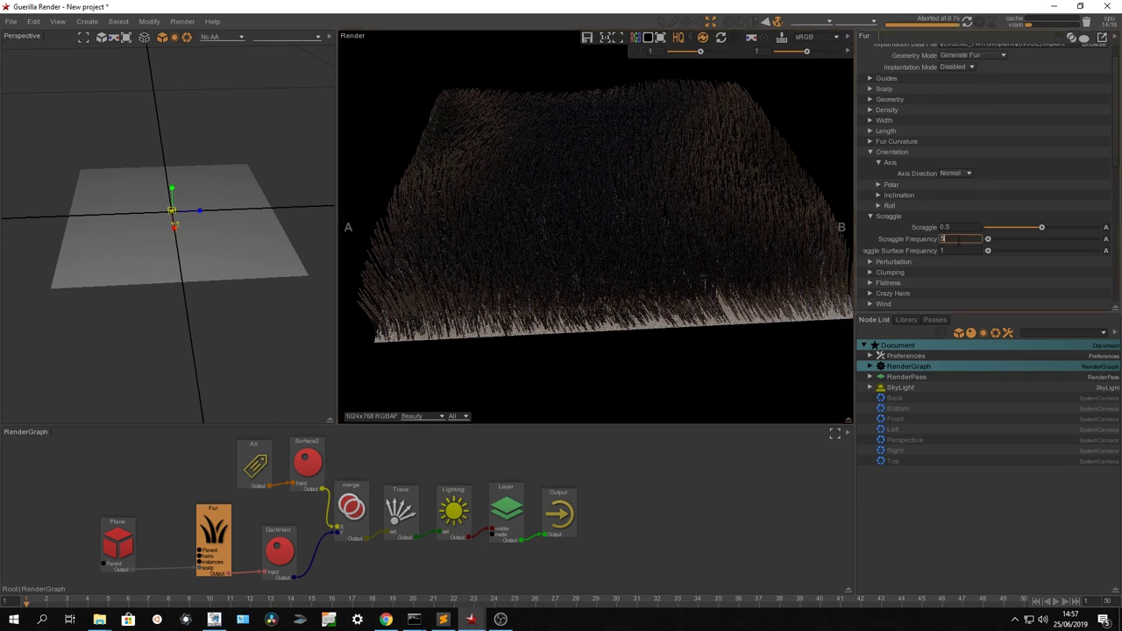
{"action": "key", "text": "Return"}
{"action": "left_click", "coordinate": [967, 22]}
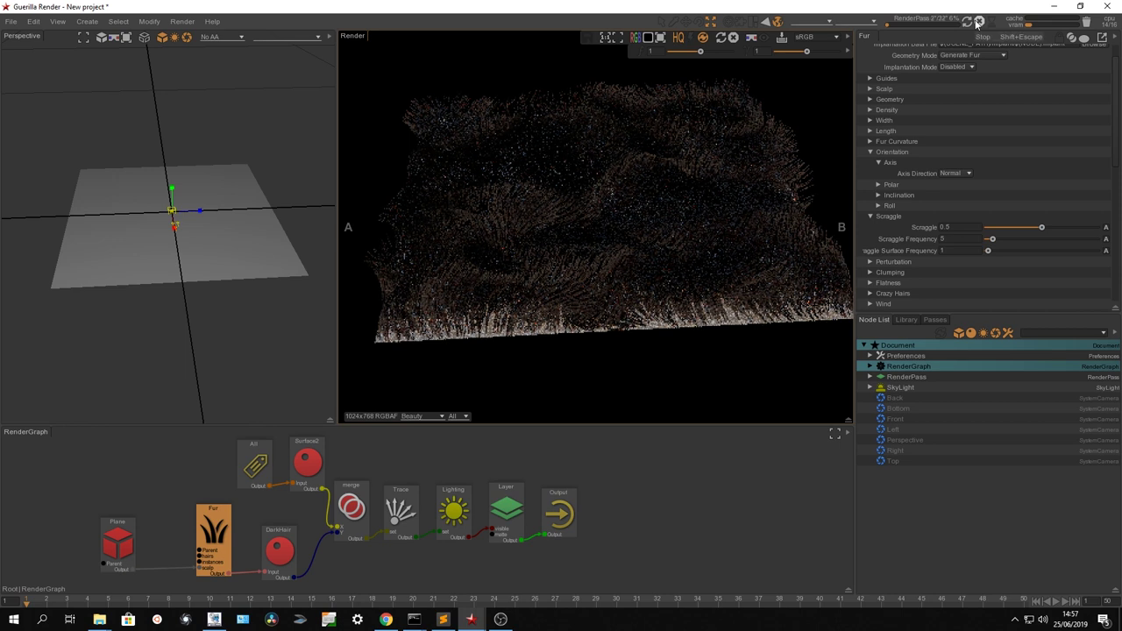
{"action": "left_click", "coordinate": [978, 22]}
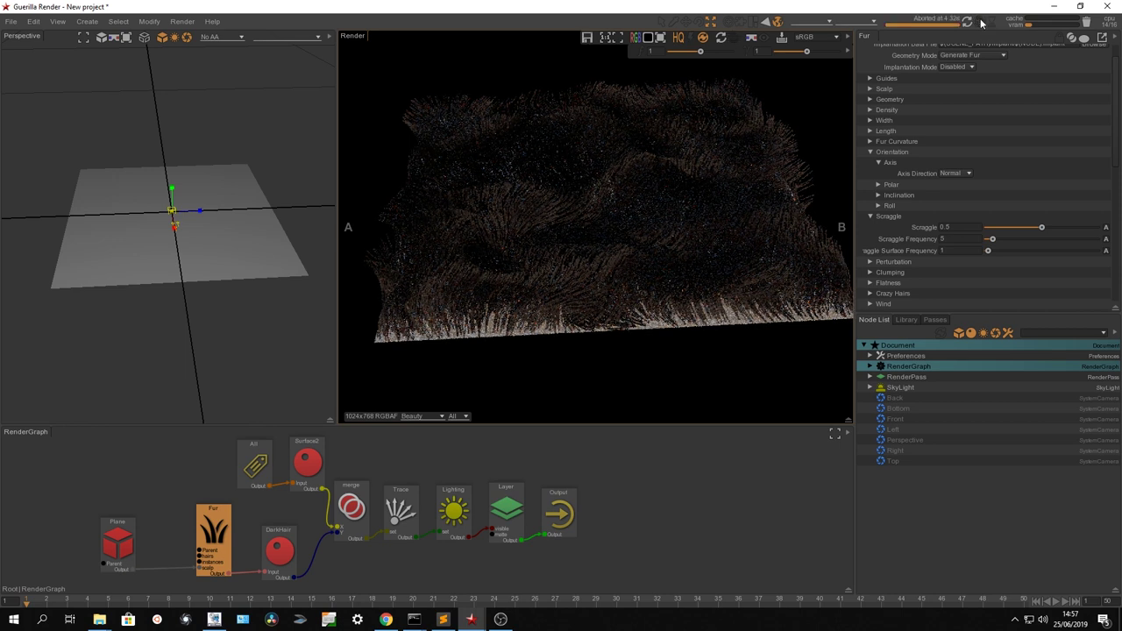
Step: Return Scraggle to 0 and re-render the straight fur
{"action": "left_click", "coordinate": [967, 226]}
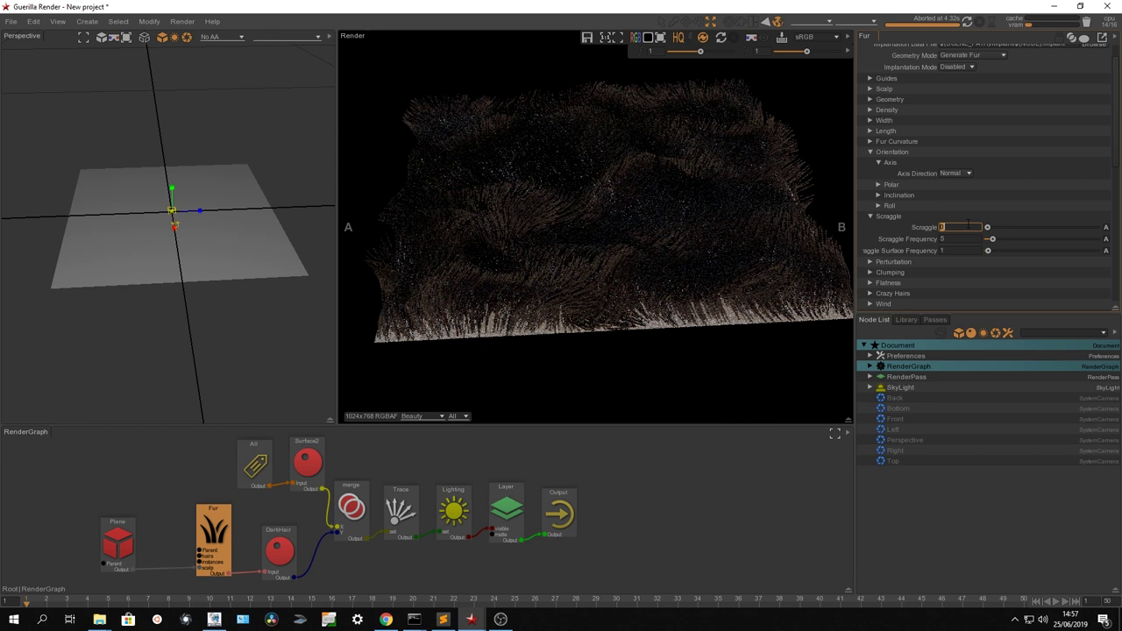
{"action": "left_click", "coordinate": [968, 238]}
{"action": "type", "text": "21"}
{"action": "type", "text": "0"}
{"action": "left_click", "coordinate": [892, 216]}
{"action": "left_click", "coordinate": [891, 159]}
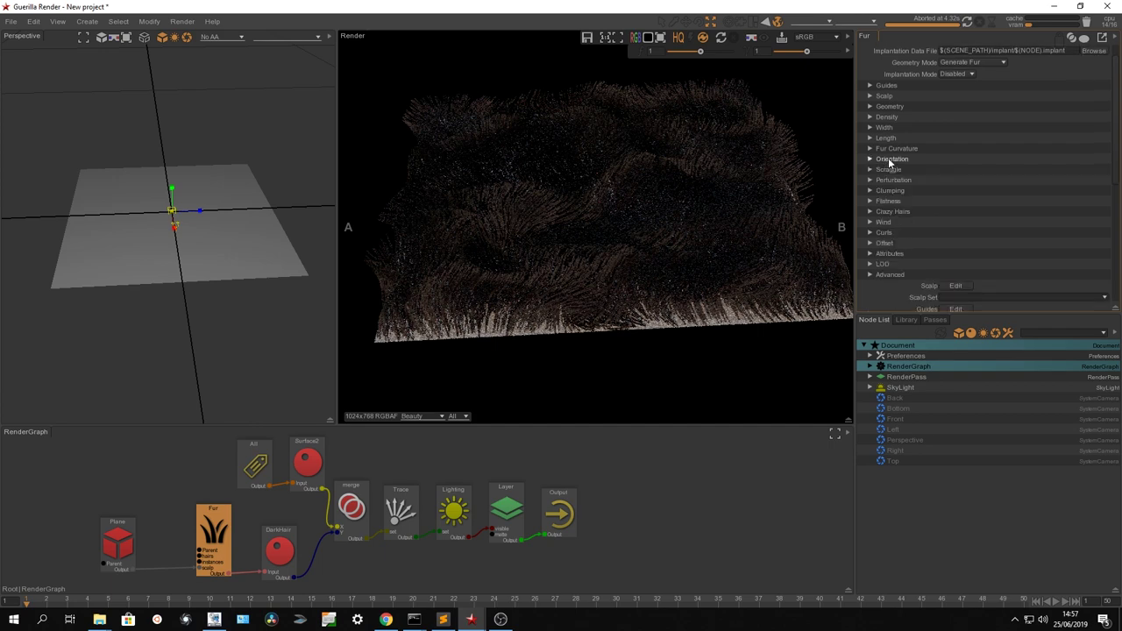
{"action": "left_click", "coordinate": [967, 21]}
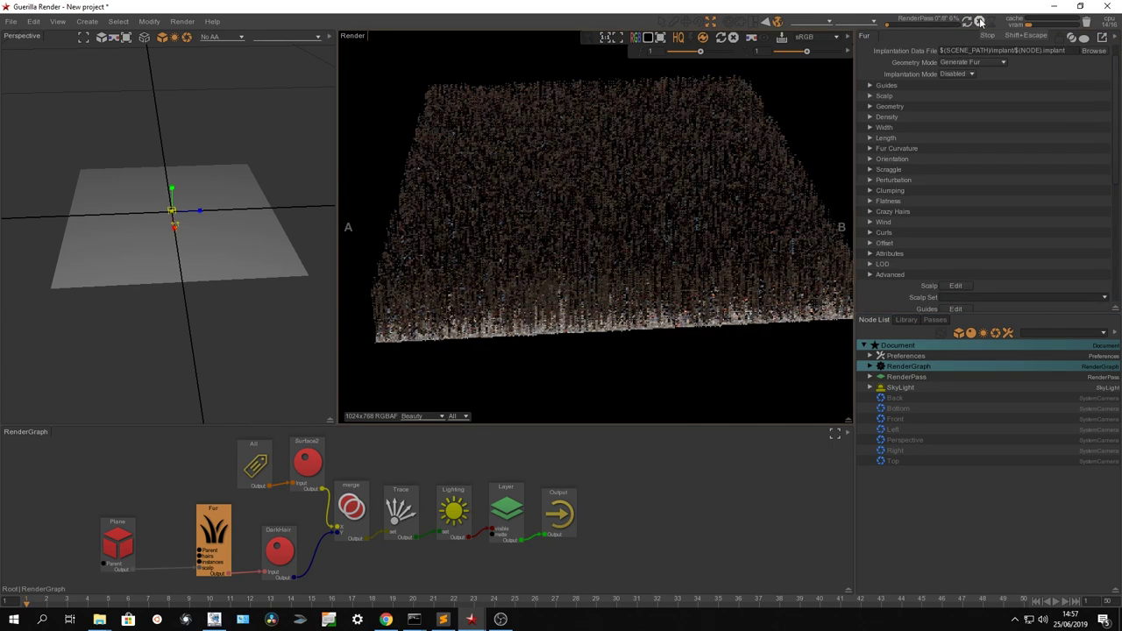
{"action": "left_click", "coordinate": [979, 21]}
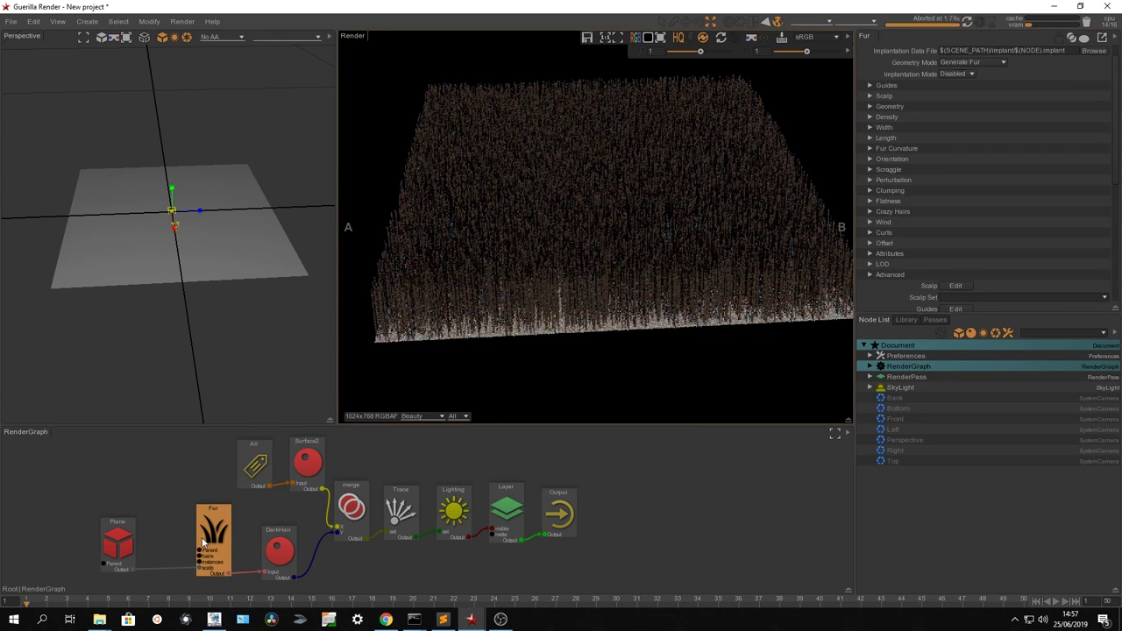
{"action": "left_click_drag", "start_coordinate": [113, 547], "coordinate": [89, 547]}
Step: Insert a Material.Override node between the Plane and Fur nodes
{"action": "left_click", "coordinate": [135, 532]}
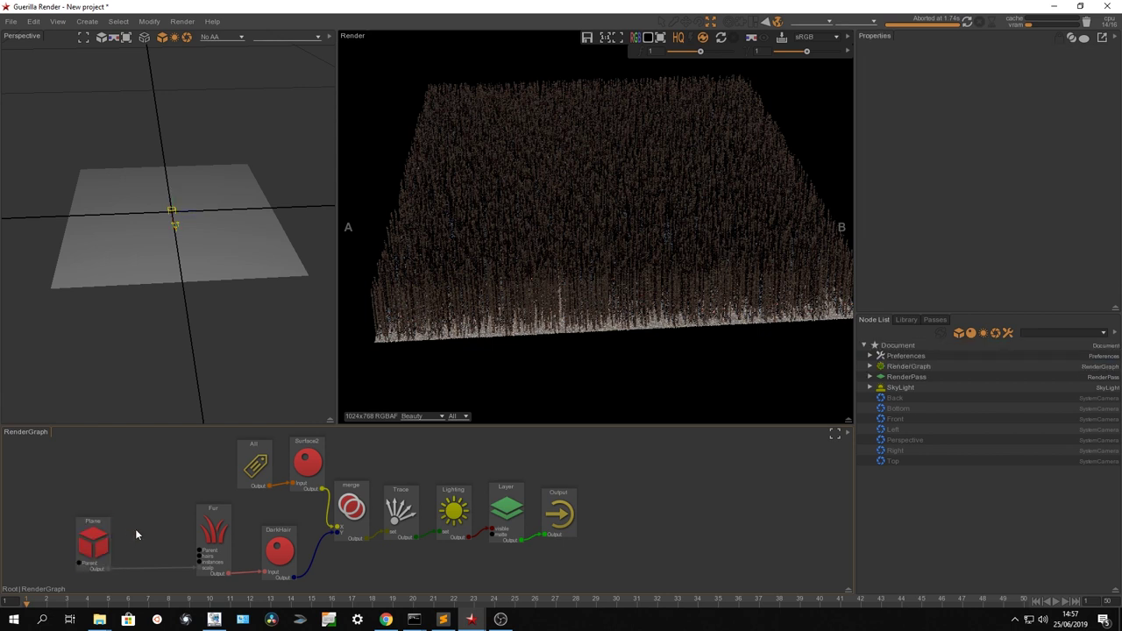
{"action": "key", "text": "Tab"}
{"action": "type", "text": "material"}
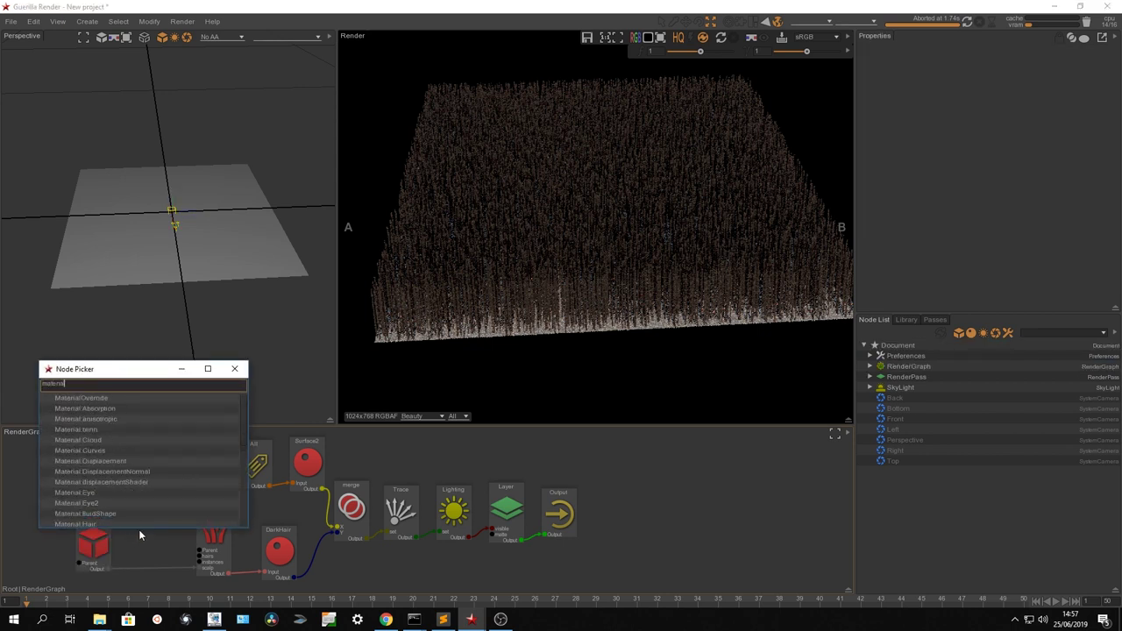
{"action": "key", "text": "Down"}
{"action": "key", "text": "Return"}
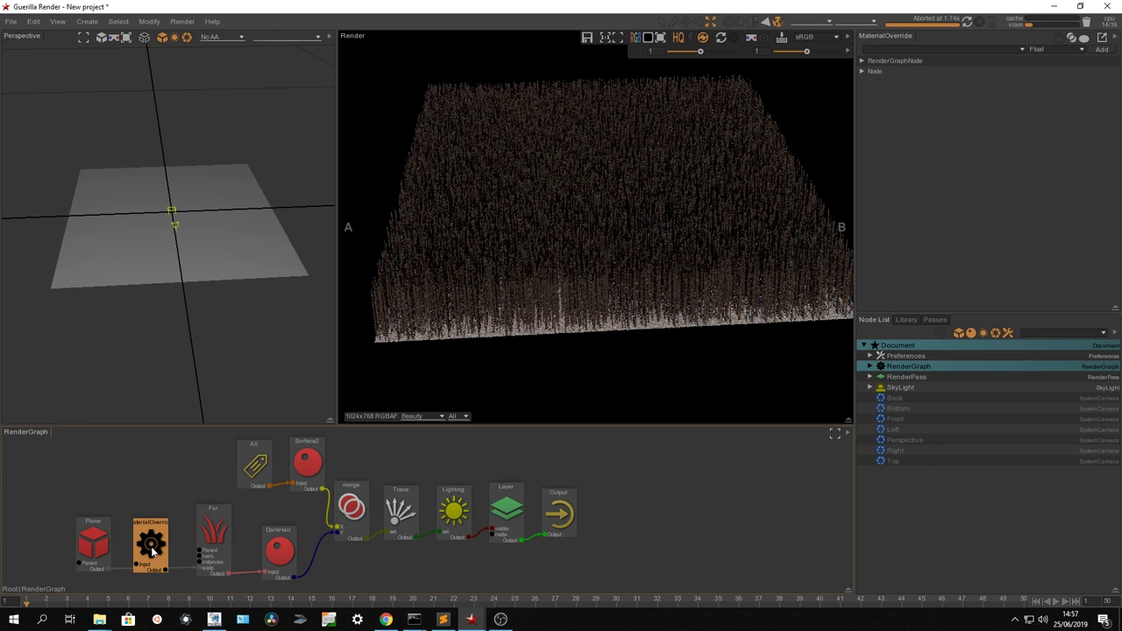
{"action": "left_click_drag", "start_coordinate": [151, 548], "coordinate": [151, 558]}
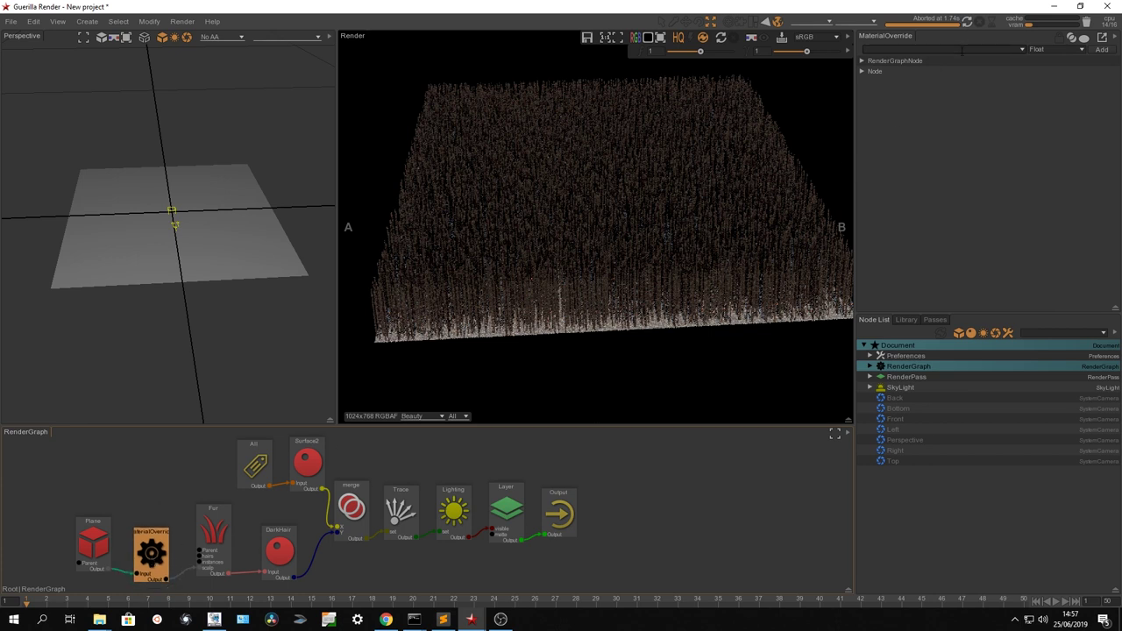
Step: Add a Density attribute set to 0 on the override and re-render the bare plane
{"action": "left_click", "coordinate": [226, 534]}
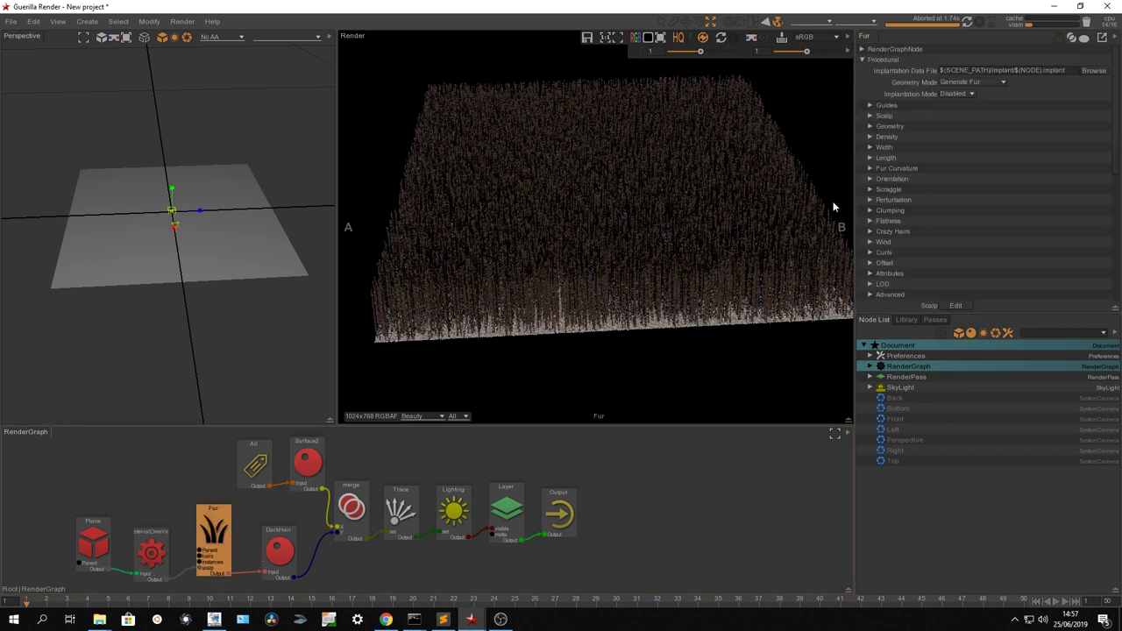
{"action": "left_click", "coordinate": [892, 135]}
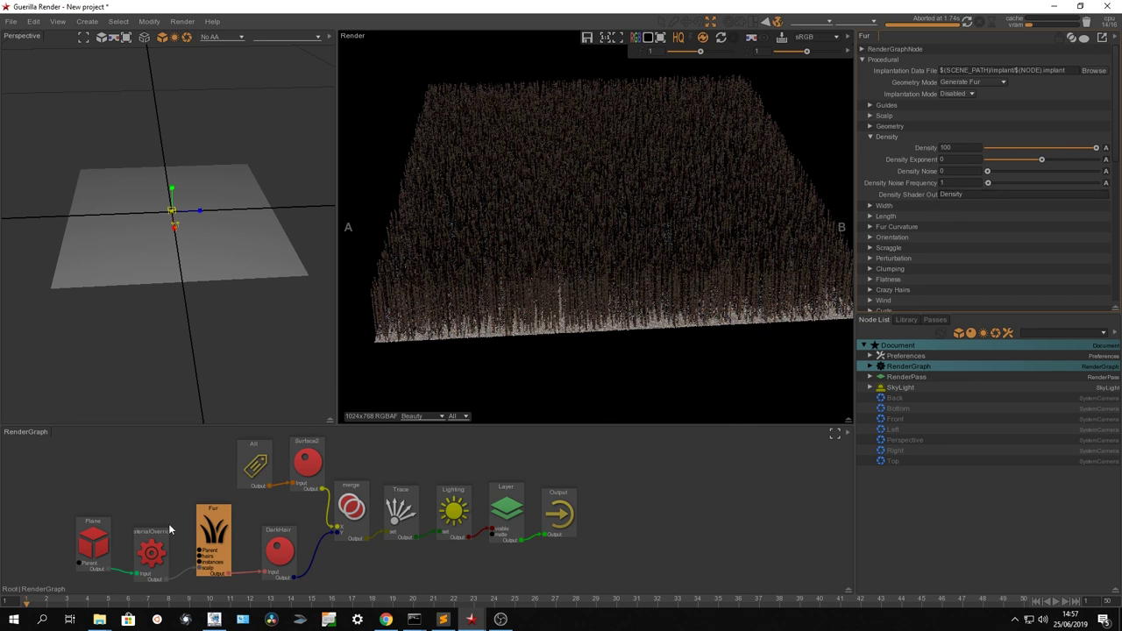
{"action": "left_click", "coordinate": [154, 547]}
{"action": "left_click", "coordinate": [934, 49]}
{"action": "type", "text": "De"}
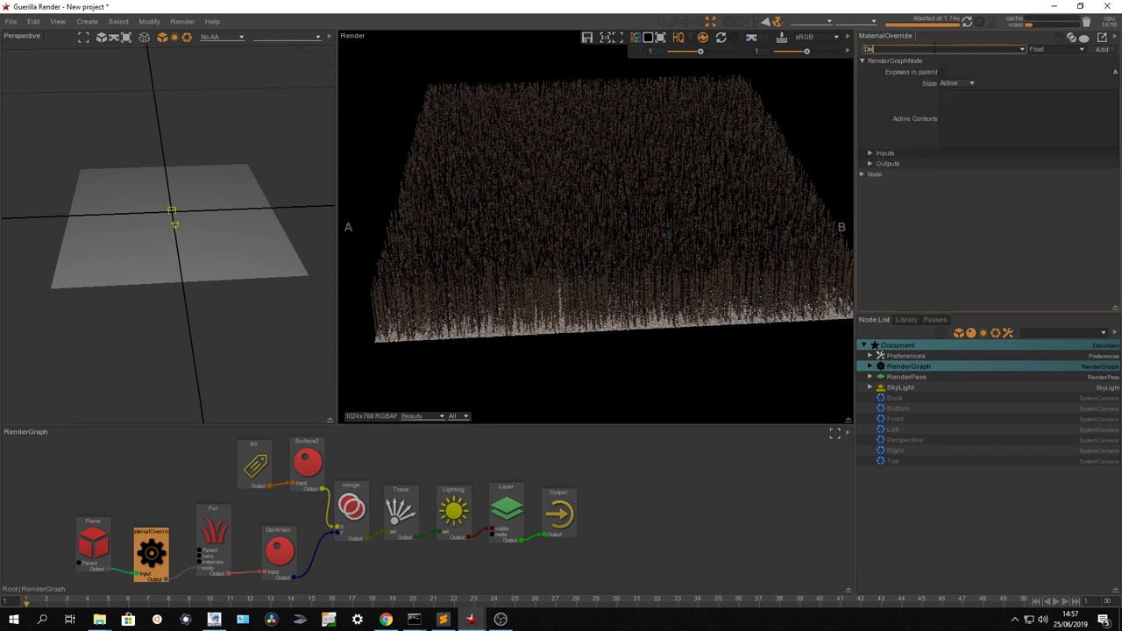
{"action": "type", "text": "nsety"}
{"action": "key", "text": "BackSpace"}
{"action": "key", "text": "BackSpace"}
{"action": "key", "text": "BackSpace"}
{"action": "key", "text": "BackSpace"}
{"action": "type", "text": "ity"}
{"action": "left_click", "coordinate": [1102, 49]}
{"action": "left_click", "coordinate": [226, 520]}
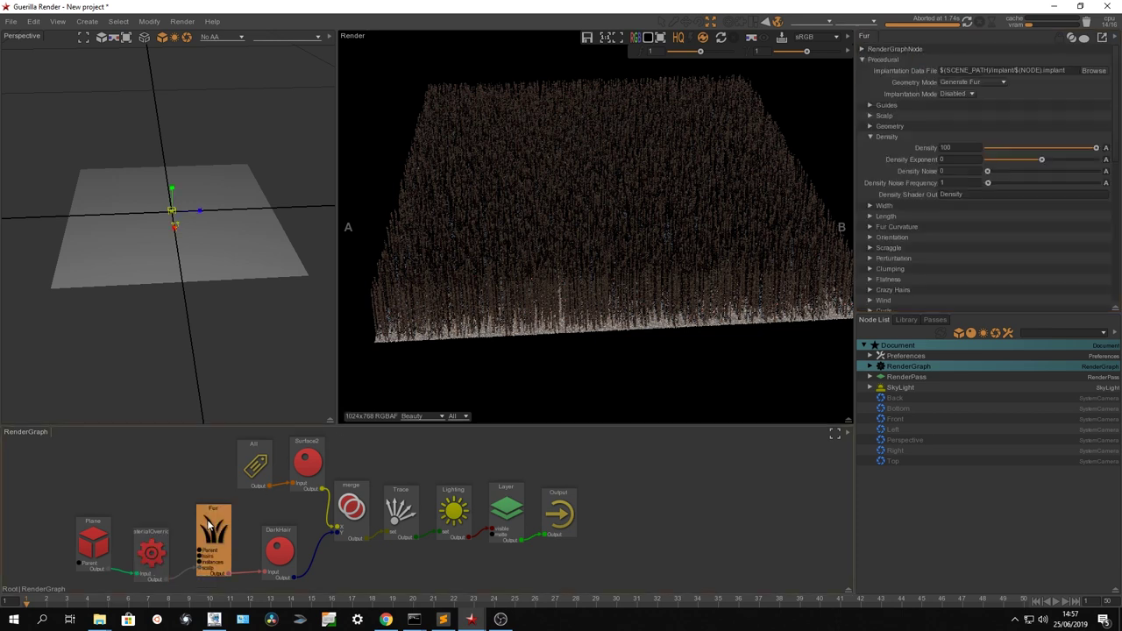
{"action": "left_click", "coordinate": [149, 554]}
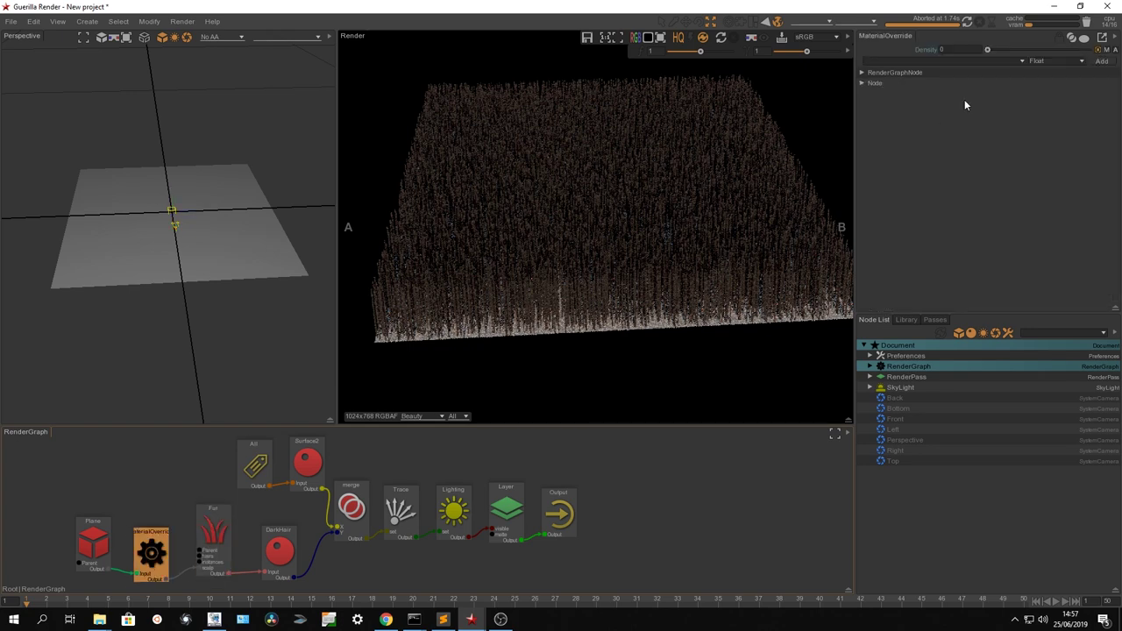
{"action": "left_click", "coordinate": [969, 22]}
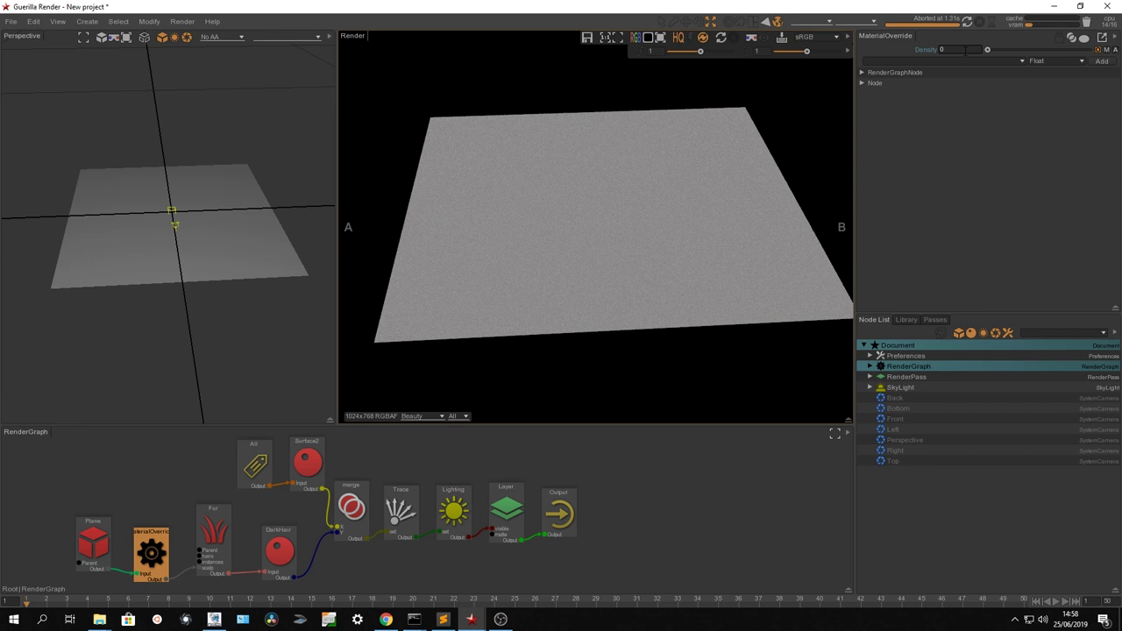
Step: Preview sprite.4.png from the samples folder full screen in Photos
{"action": "mouse_move", "coordinate": [99, 619]}
{"action": "left_click", "coordinate": [160, 570]}
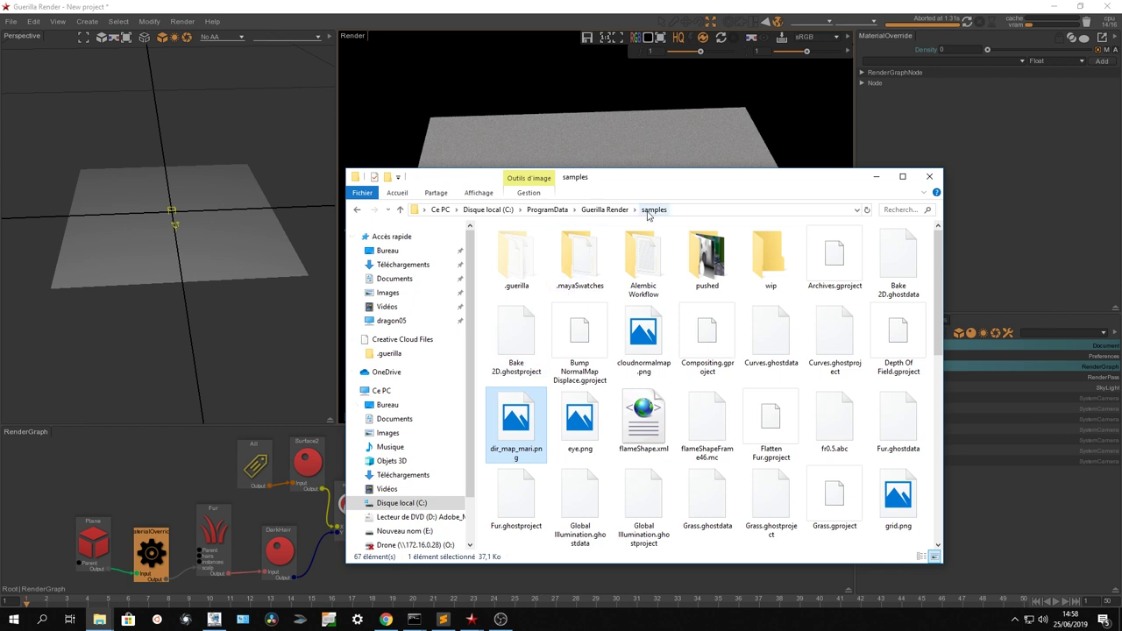
{"action": "scroll", "coordinate": [646, 350], "scroll_direction": "down", "scroll_amount": 5}
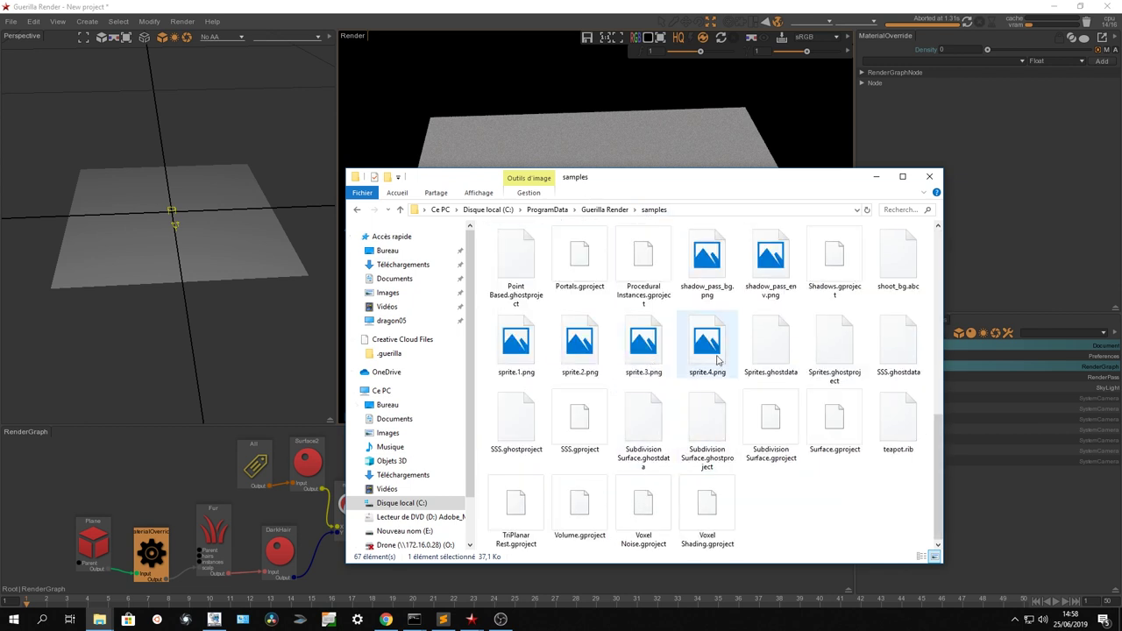
{"action": "double_click", "coordinate": [710, 349]}
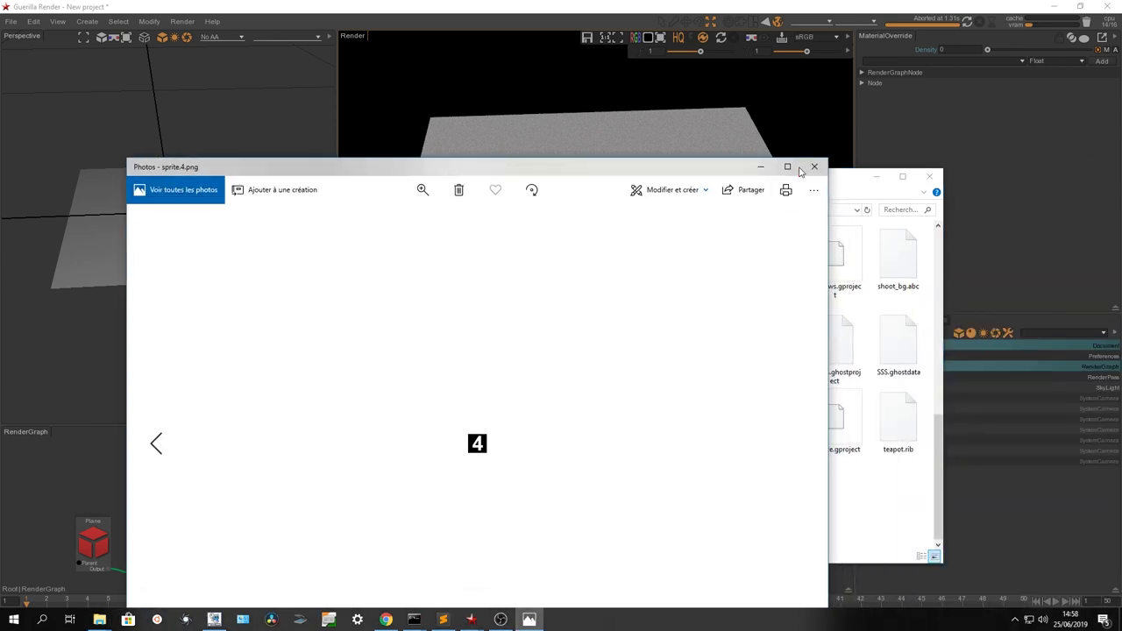
{"action": "left_click", "coordinate": [787, 167]}
{"action": "scroll", "coordinate": [571, 330], "scroll_direction": "up", "scroll_amount": 3}
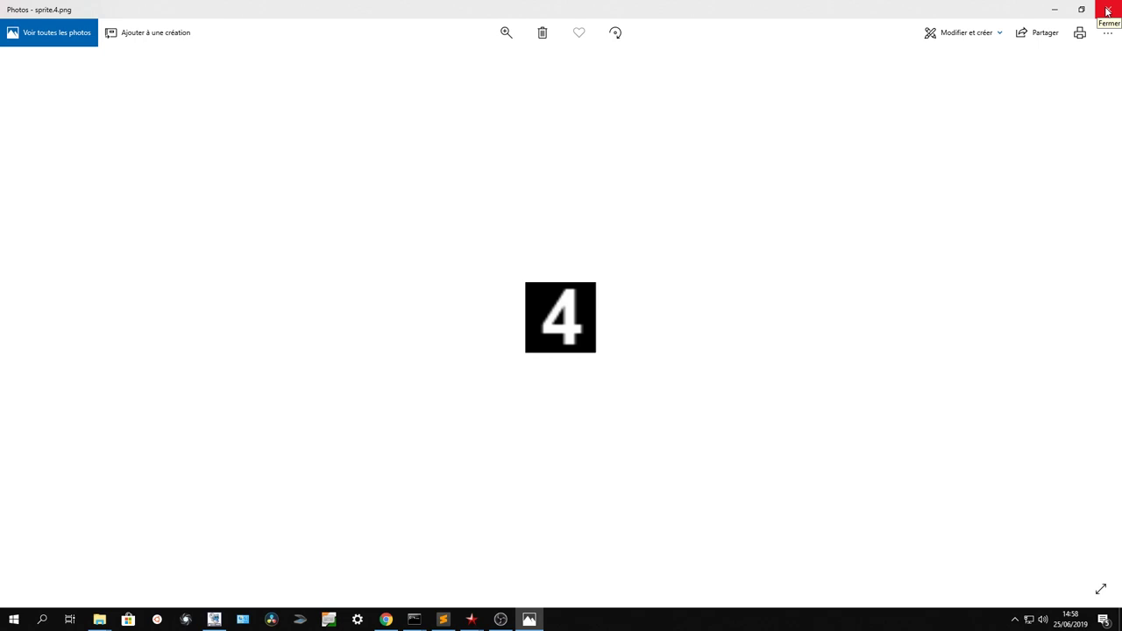
Step: Drag sprite.4.png onto the override's Density to create a MaskTexture
{"action": "left_click", "coordinate": [1107, 11]}
{"action": "left_click_drag", "start_coordinate": [737, 179], "coordinate": [586, 241]}
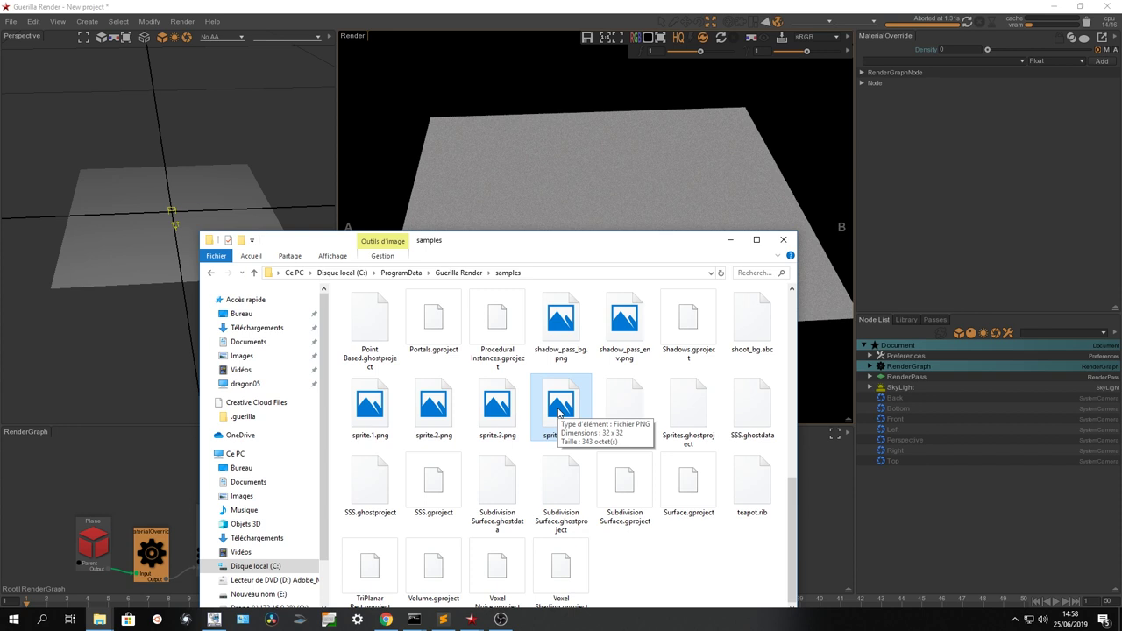
{"action": "left_click_drag", "start_coordinate": [559, 411], "coordinate": [963, 61]}
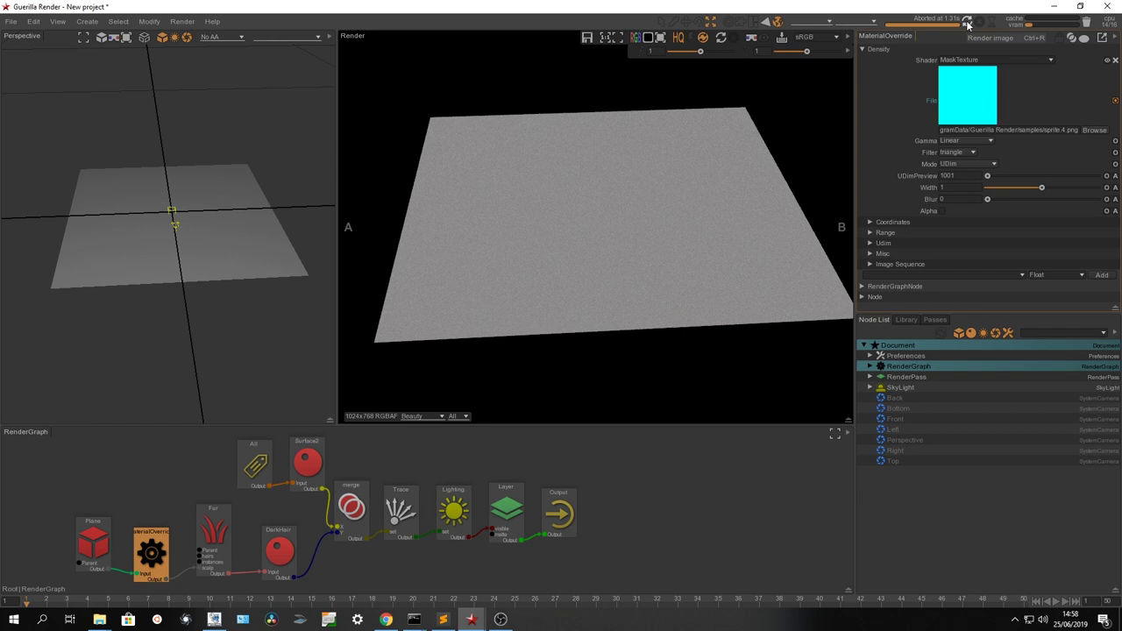
Step: Re-render the masked fur, stop it, collapse Density and select the Fur node
{"action": "left_click", "coordinate": [967, 23]}
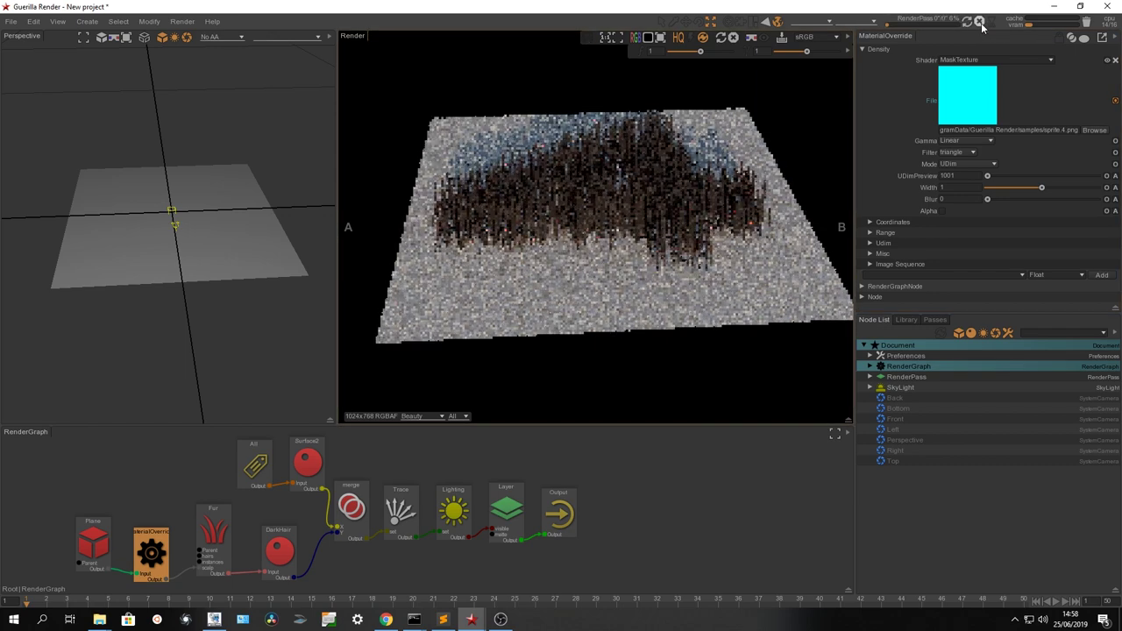
{"action": "left_click_drag", "start_coordinate": [263, 224], "coordinate": [140, 206], "text": "alt"}
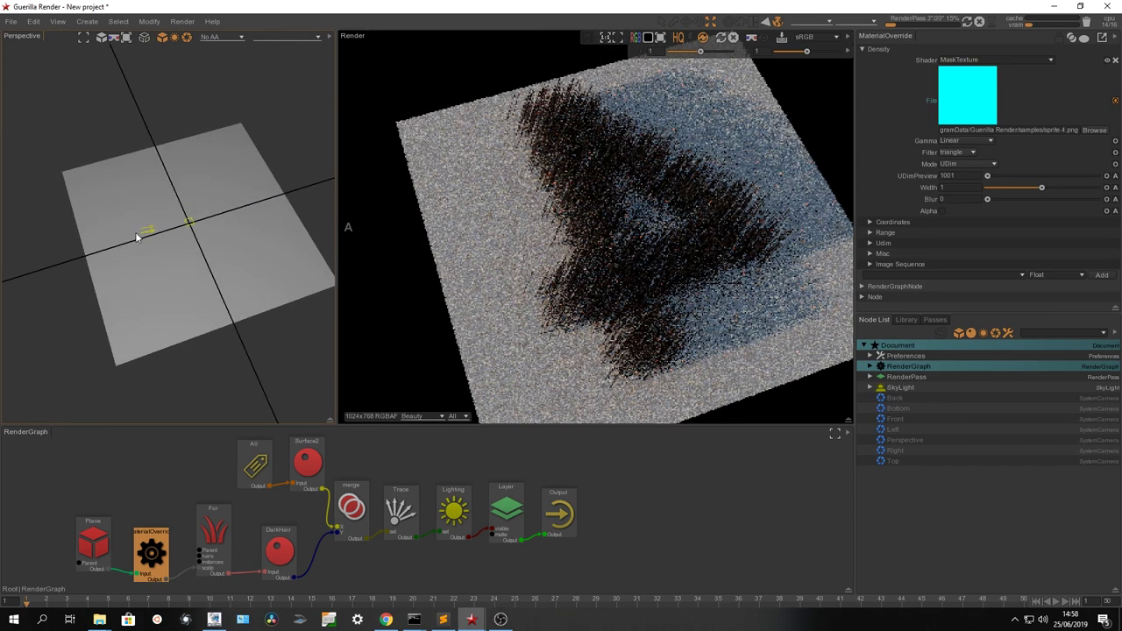
{"action": "left_click", "coordinate": [981, 24]}
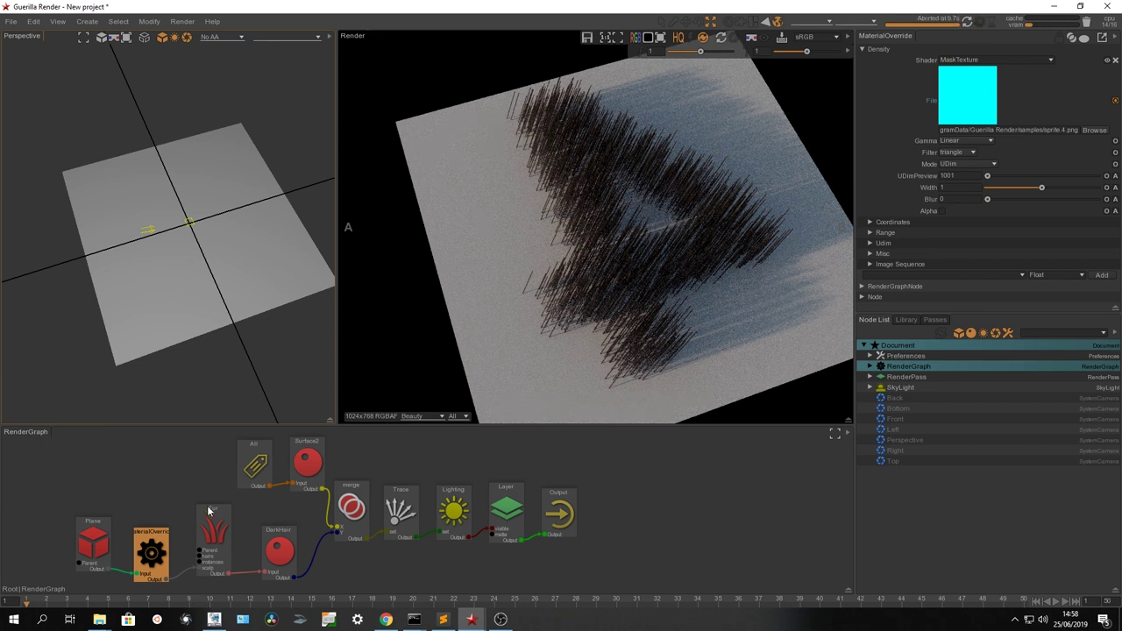
{"action": "left_click_drag", "start_coordinate": [152, 555], "coordinate": [152, 547]}
{"action": "left_click", "coordinate": [880, 49]}
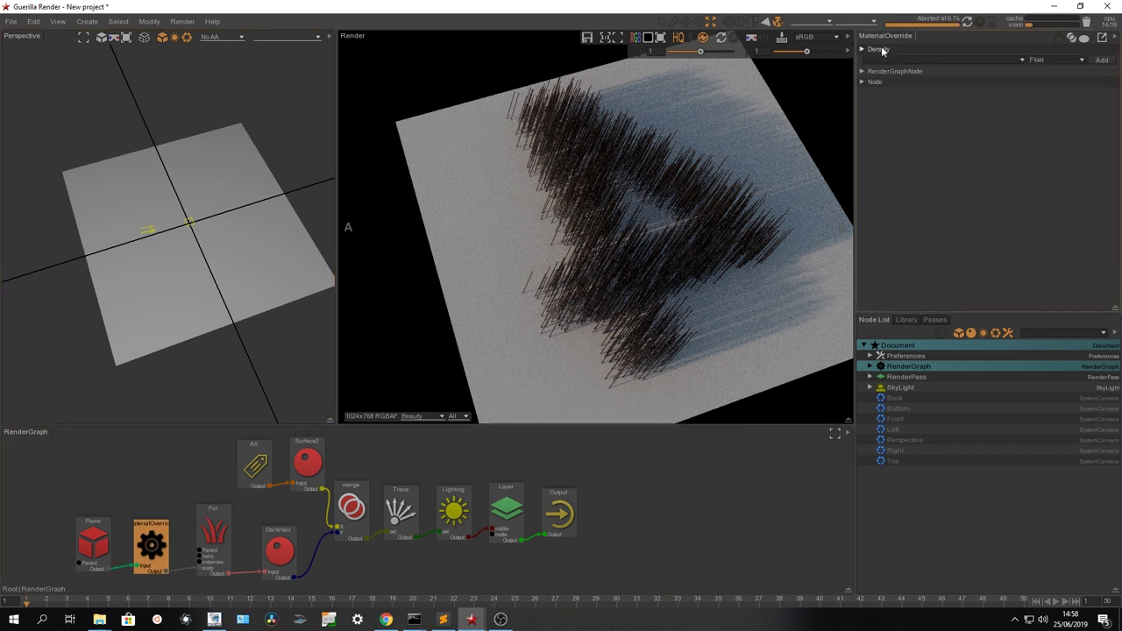
{"action": "left_click", "coordinate": [205, 541]}
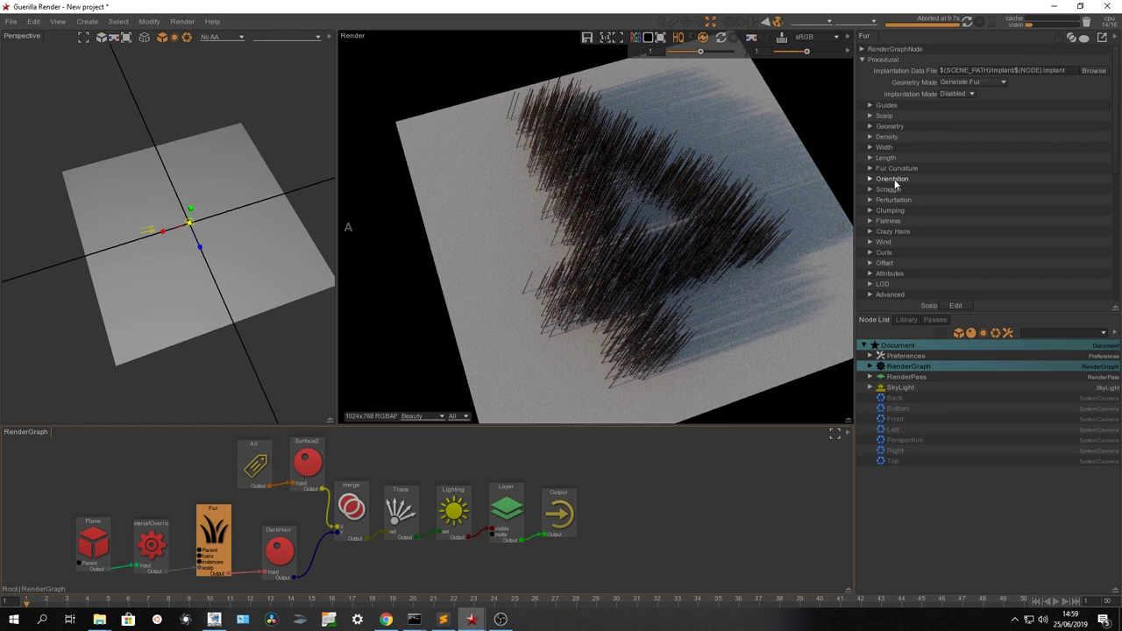
Step: Under Orientation > Axis > Polar, change Polar Shader Mode from Angle to Direction (Mari)
{"action": "left_click", "coordinate": [892, 180]}
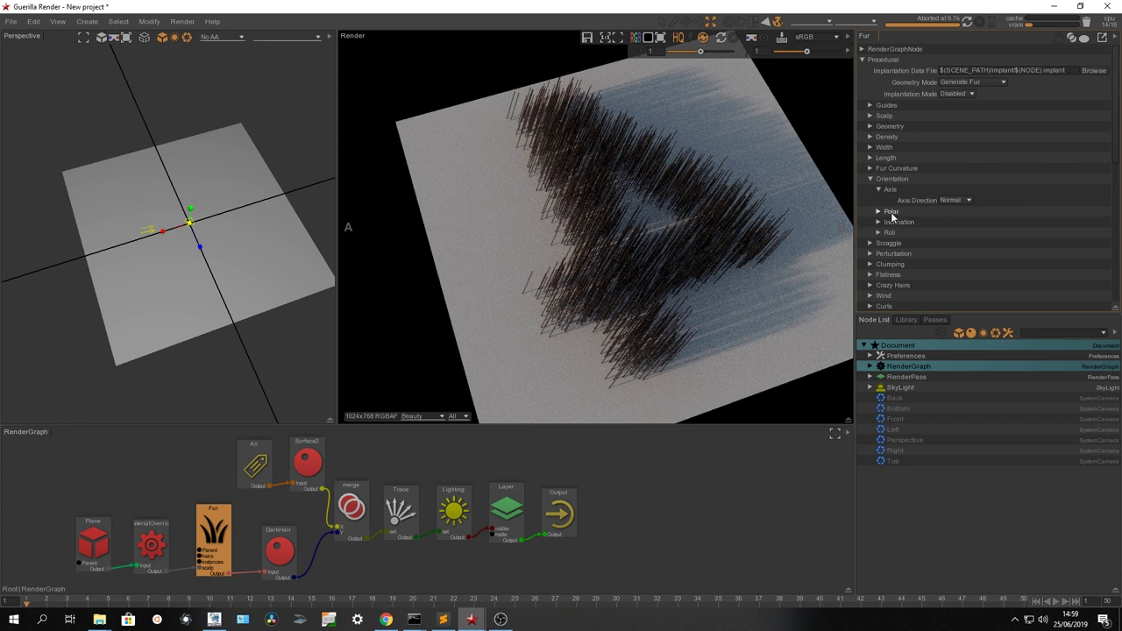
{"action": "left_click", "coordinate": [890, 212]}
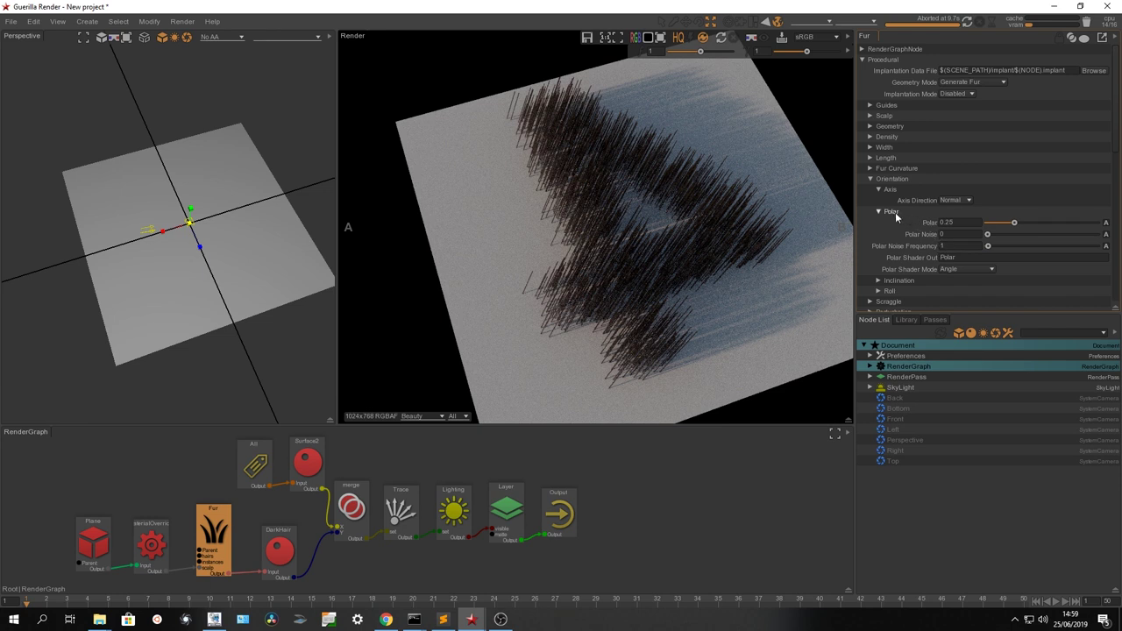
{"action": "left_click", "coordinate": [964, 271]}
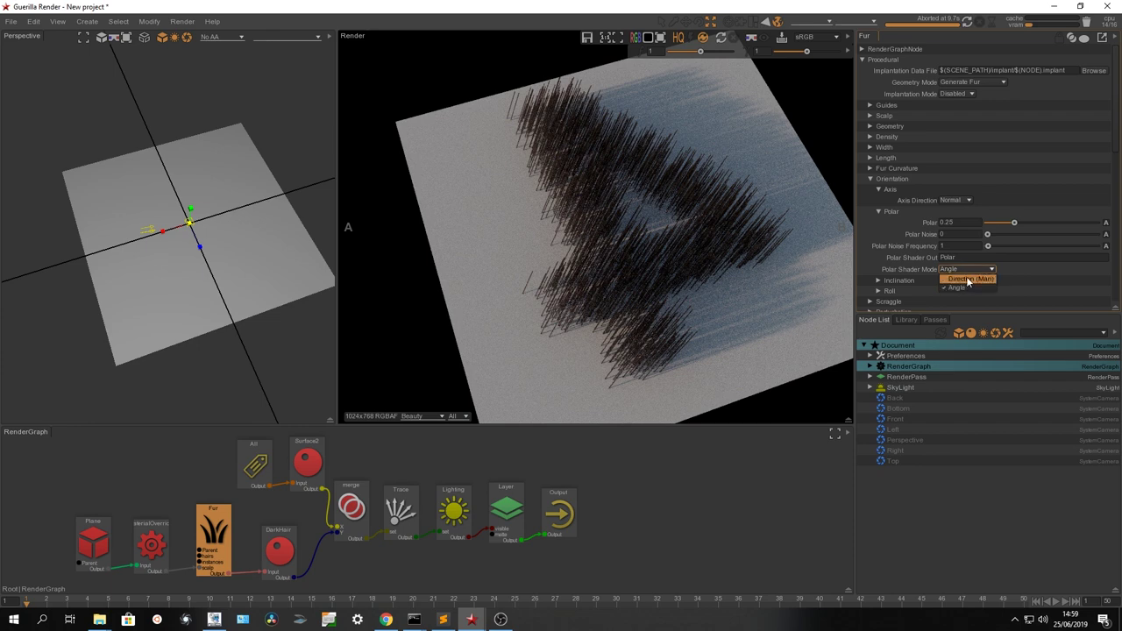
{"action": "left_click", "coordinate": [968, 279]}
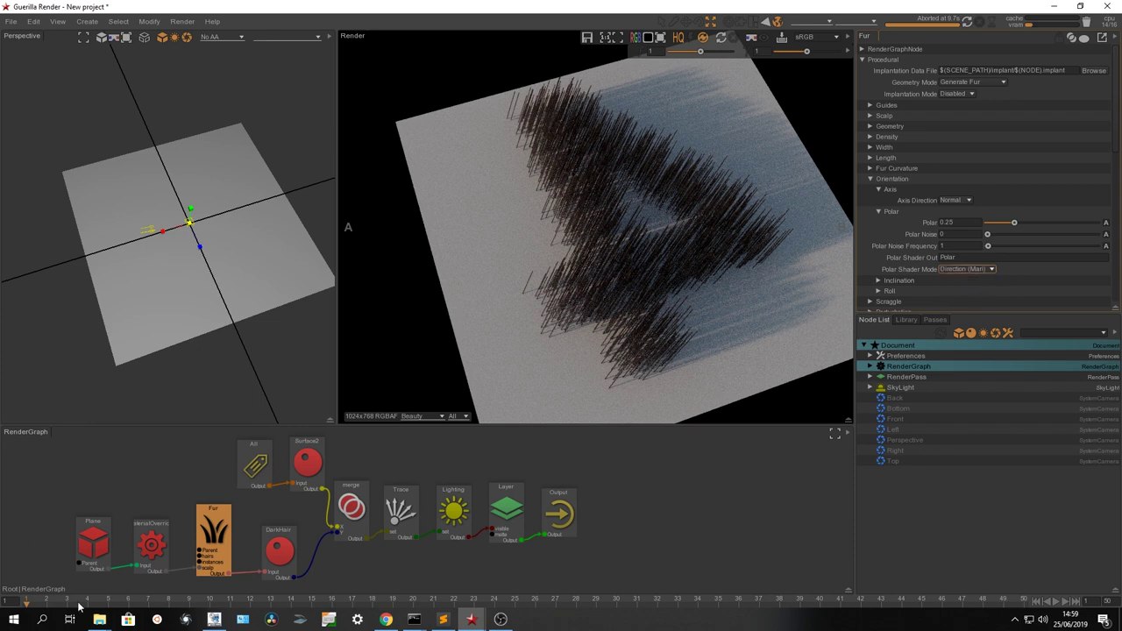
Step: Bring the samples folder forward and open dir_map_mari.png to preview it
{"action": "mouse_move", "coordinate": [99, 619]}
{"action": "left_click", "coordinate": [131, 583]}
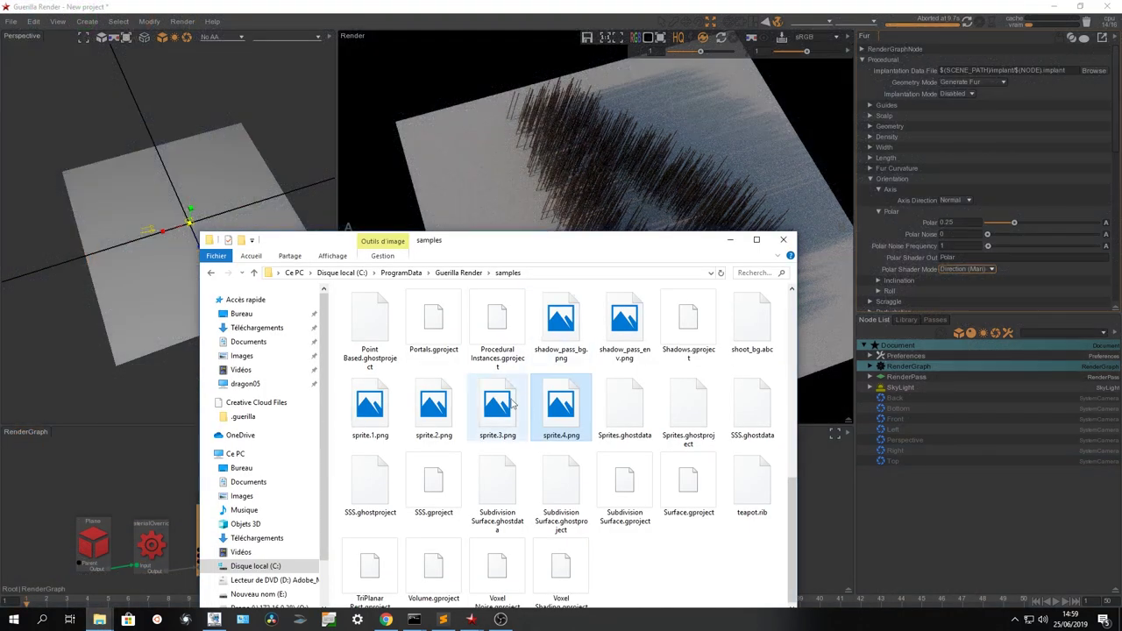
{"action": "scroll", "coordinate": [531, 408], "scroll_direction": "up", "scroll_amount": 10}
{"action": "double_click", "coordinate": [368, 486]}
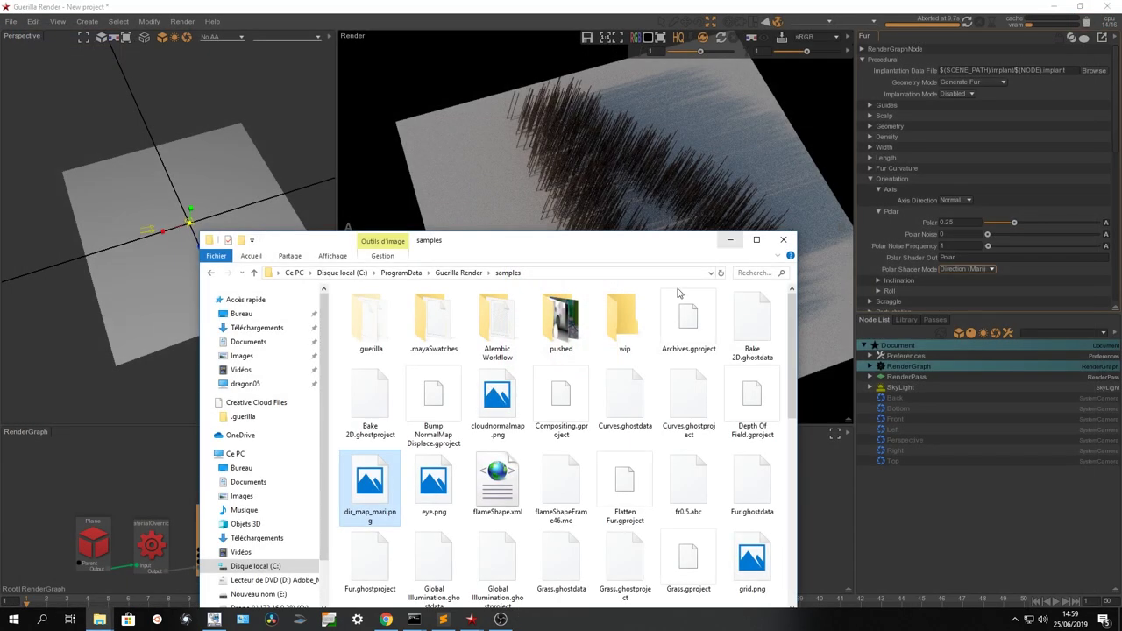
Step: Add a Polar attribute to the MaterialOverride node
{"action": "left_click", "coordinate": [149, 550]}
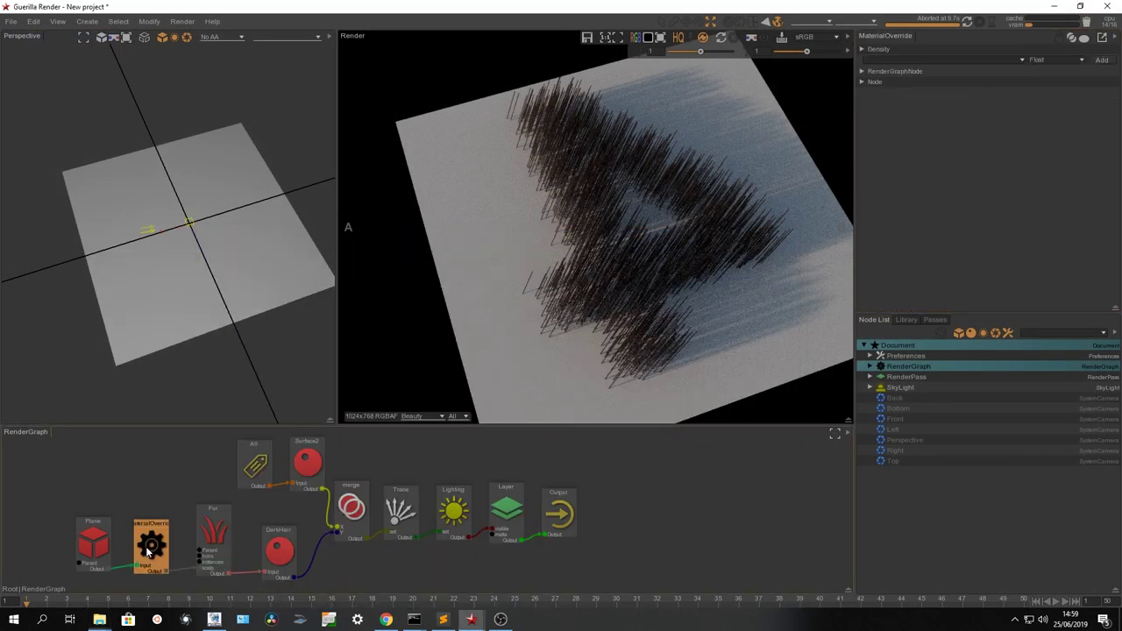
{"action": "left_click", "coordinate": [907, 60]}
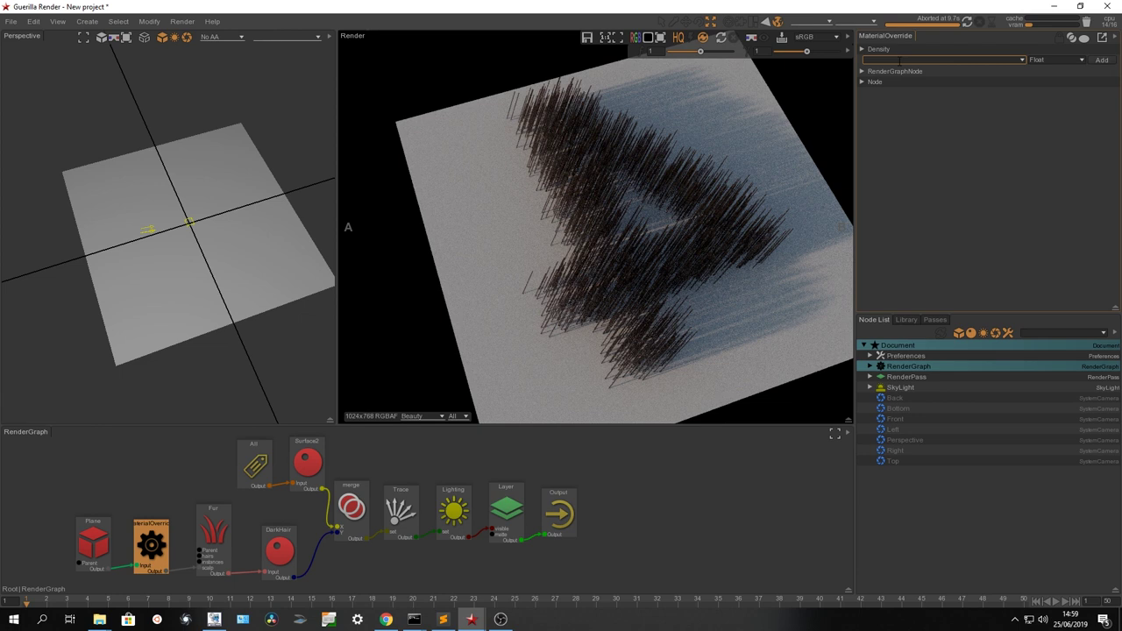
{"action": "type", "text": "Pd"}
{"action": "left_click", "coordinate": [1076, 59]}
{"action": "left_click", "coordinate": [1059, 129]}
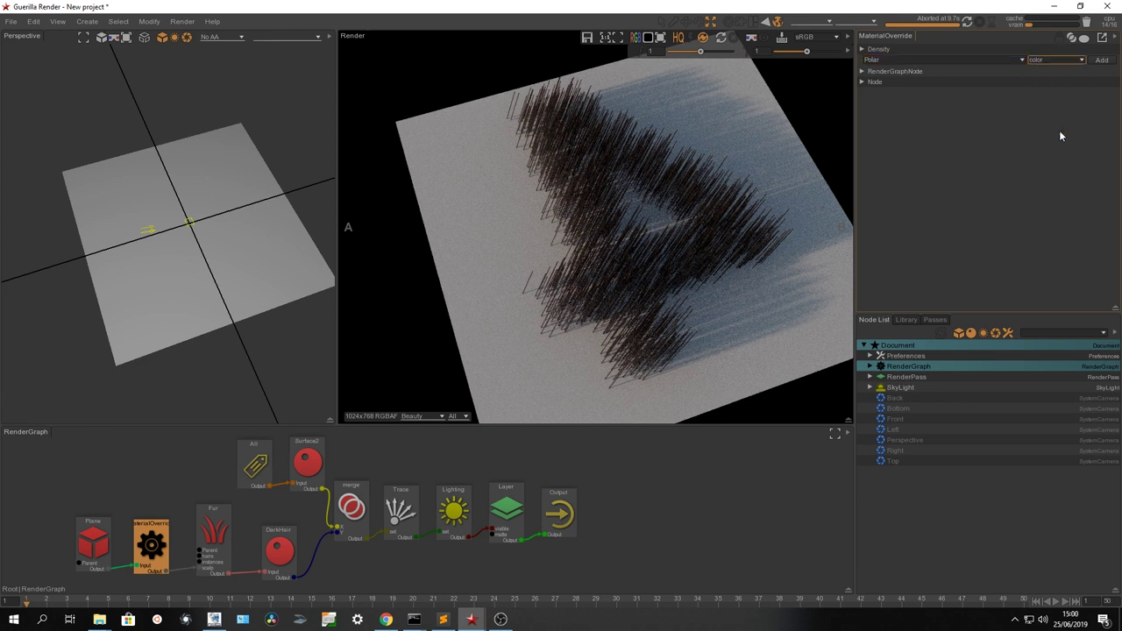
{"action": "left_click", "coordinate": [1101, 60]}
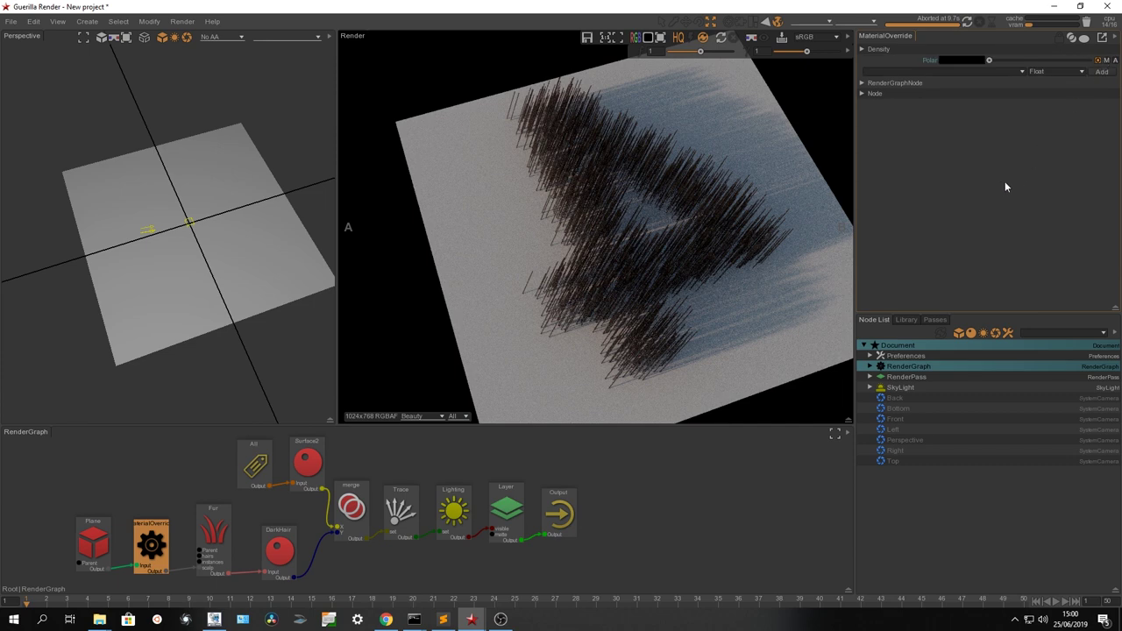
Step: Drive Polar with the dir_map_mari.png texture and set its gamma to Linear
{"action": "mouse_move", "coordinate": [99, 619]}
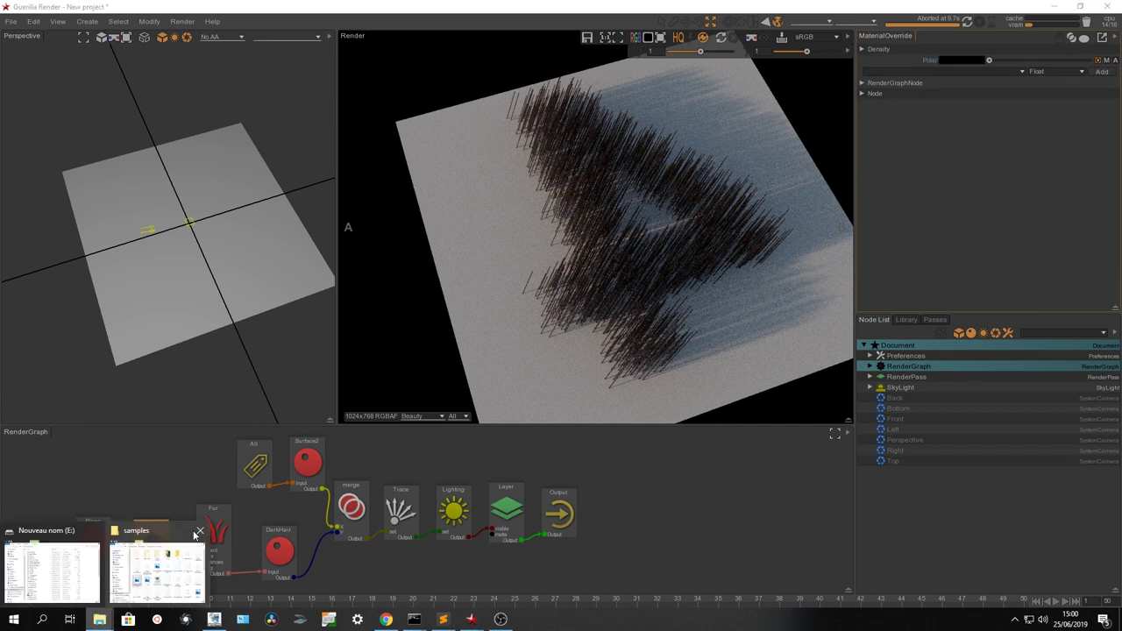
{"action": "left_click", "coordinate": [152, 573]}
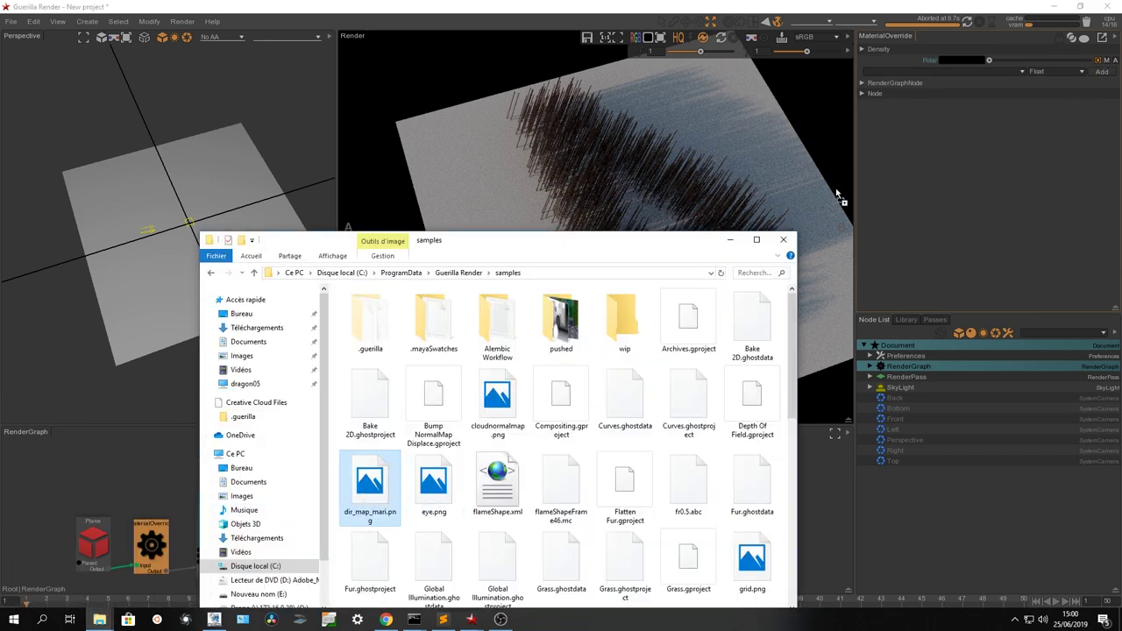
{"action": "left_click_drag", "start_coordinate": [972, 63], "coordinate": [971, 65]}
{"action": "left_click", "coordinate": [909, 133]}
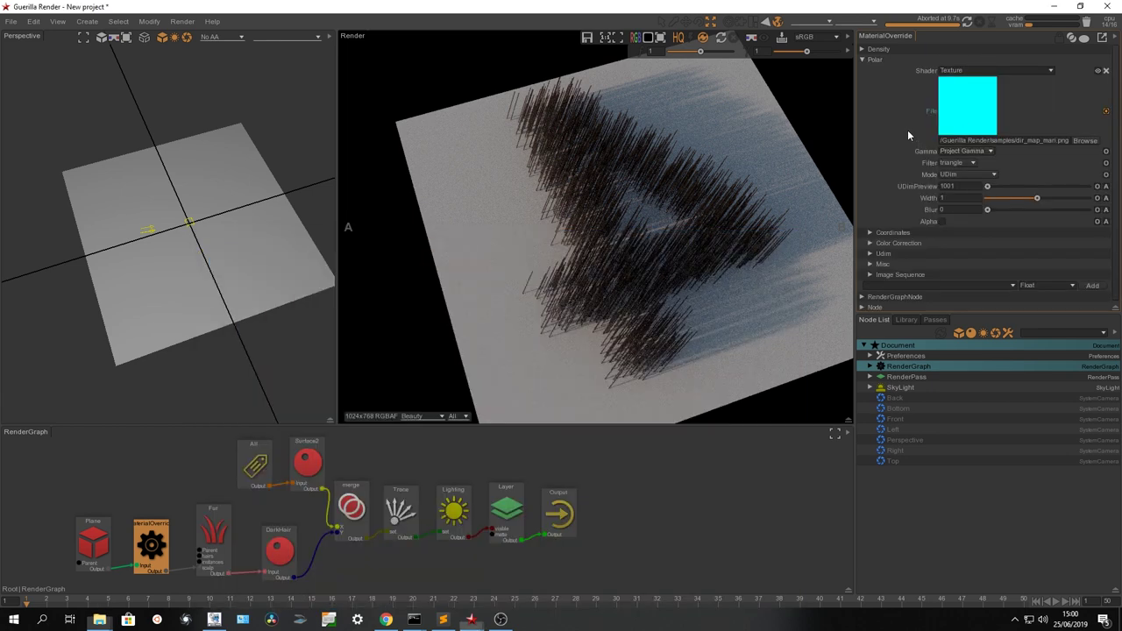
{"action": "left_click", "coordinate": [980, 150]}
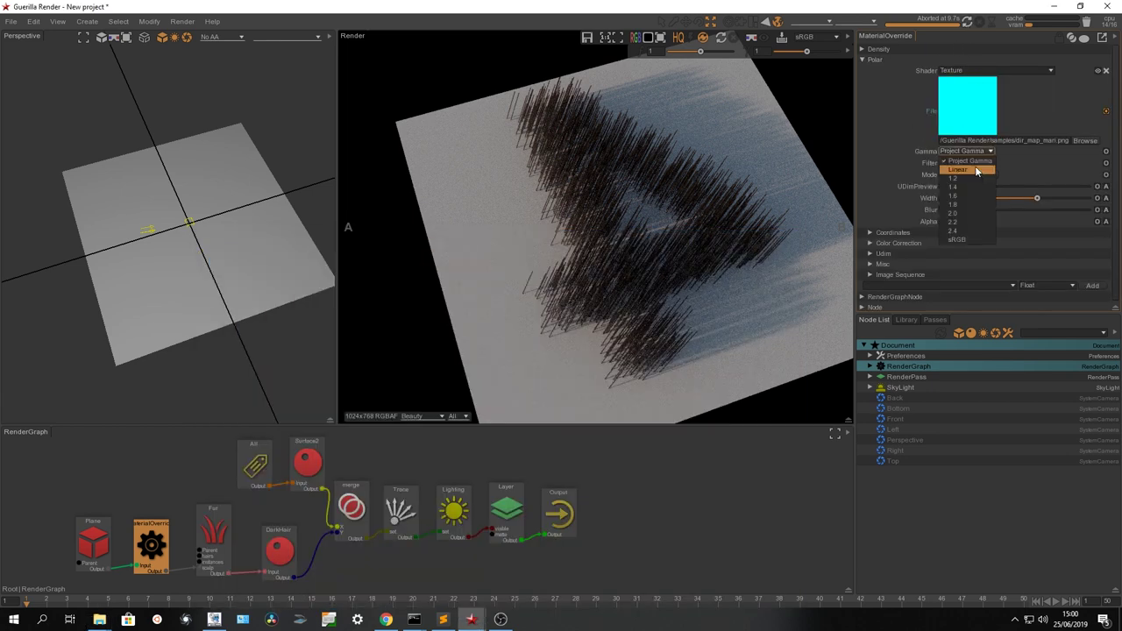
{"action": "left_click", "coordinate": [977, 172]}
{"action": "left_click_drag", "start_coordinate": [264, 345], "coordinate": [296, 281], "text": "alt"}
Step: Lower the fur's root curvature from 0.4 to 0.32 and re-render
{"action": "left_click", "coordinate": [219, 535]}
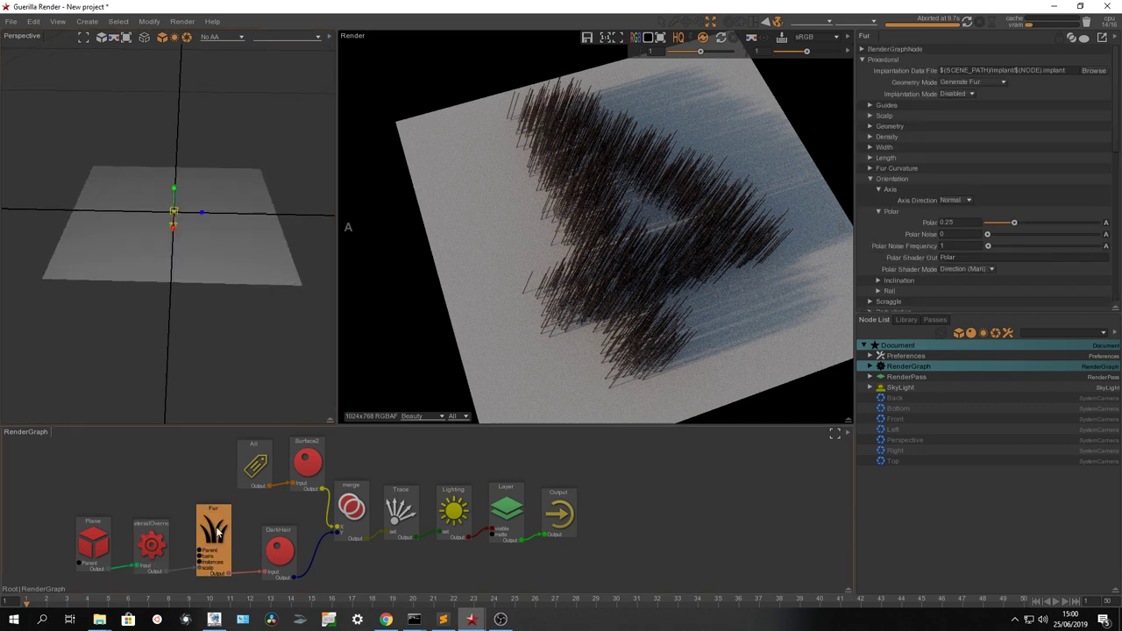
{"action": "left_click", "coordinate": [967, 21]}
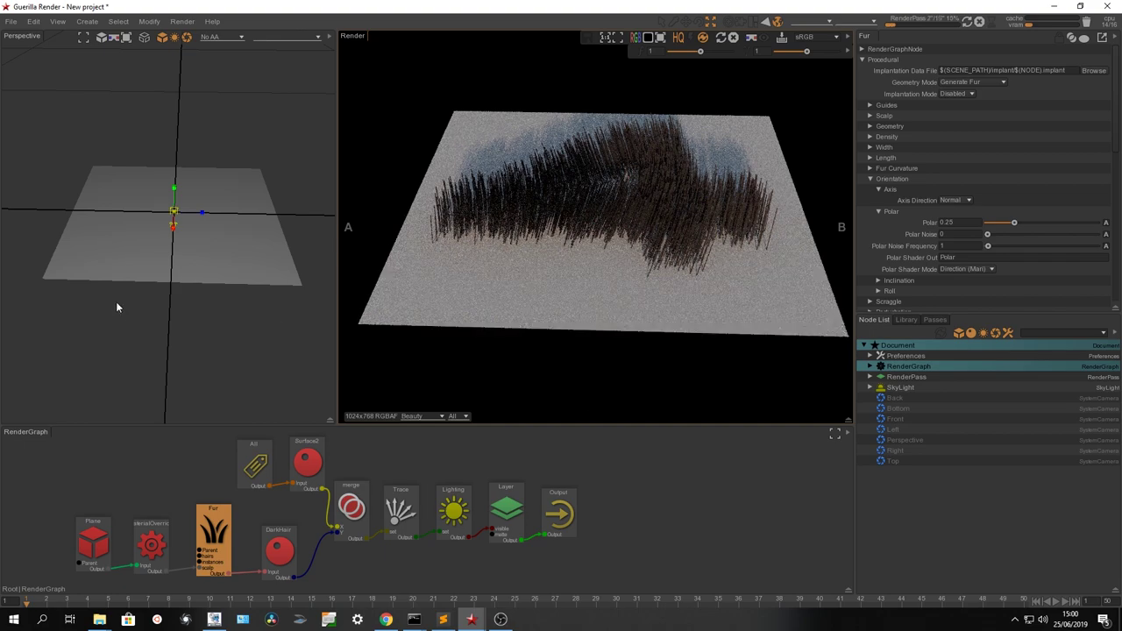
{"action": "left_click_drag", "start_coordinate": [115, 302], "coordinate": [219, 333], "text": "alt"}
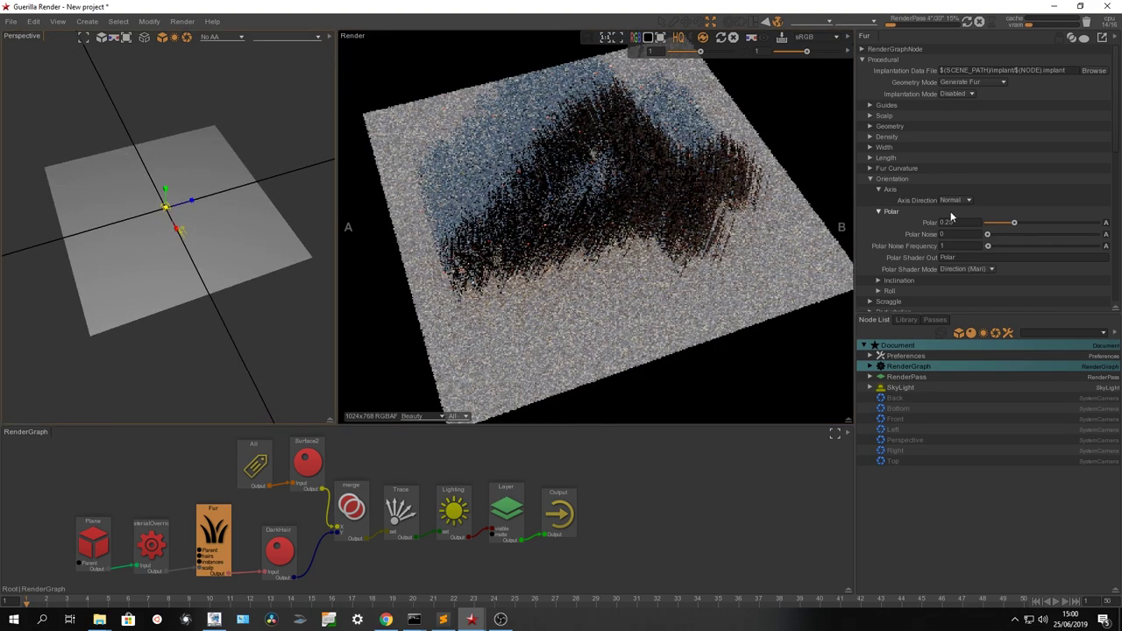
{"action": "left_click", "coordinate": [890, 189]}
{"action": "left_click", "coordinate": [892, 168]}
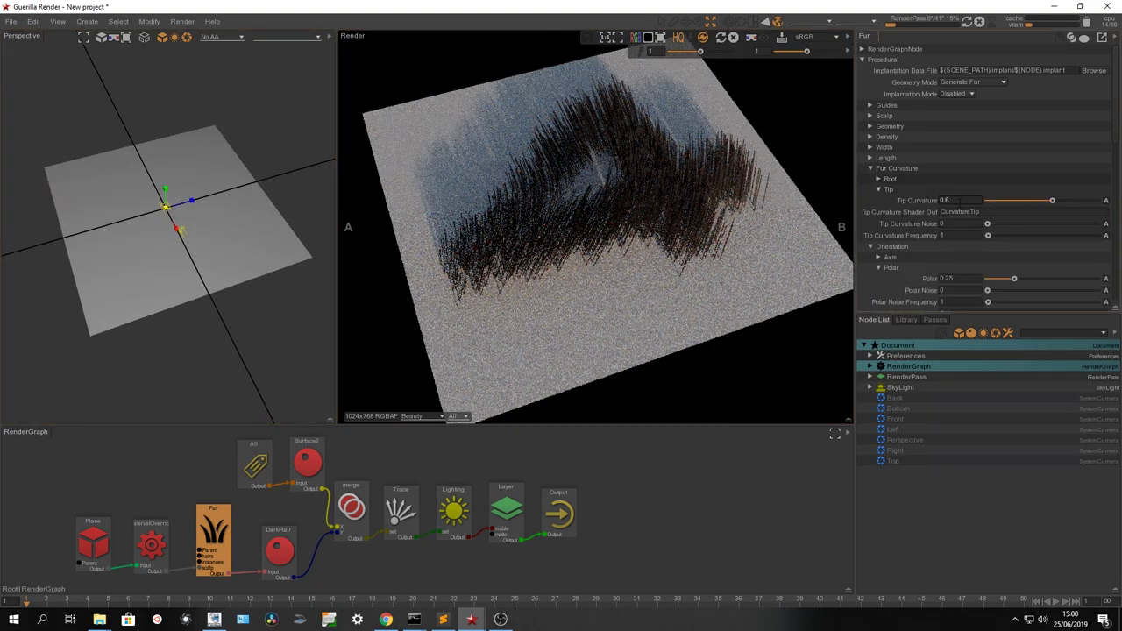
{"action": "left_click", "coordinate": [892, 179]}
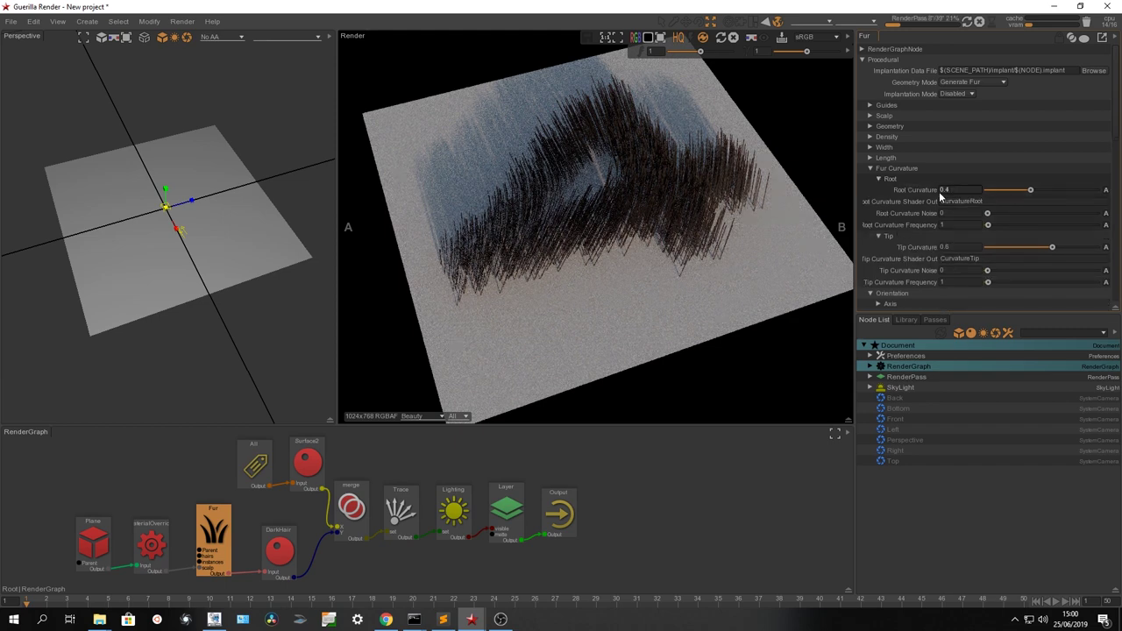
{"action": "left_click_drag", "start_coordinate": [1029, 191], "coordinate": [1022, 190]}
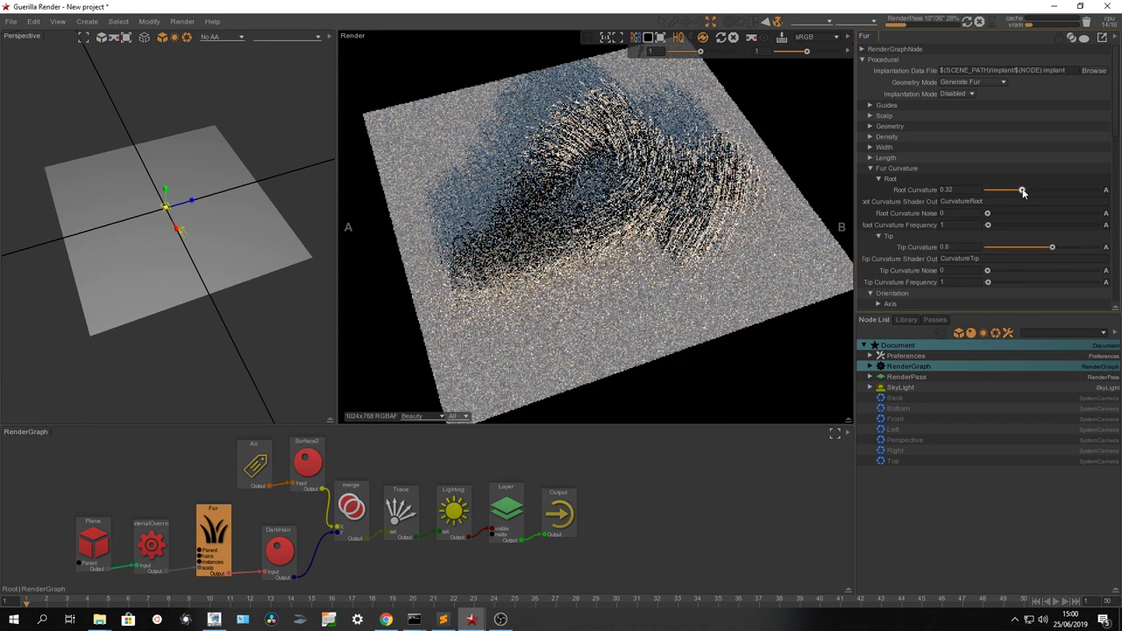
{"action": "left_click", "coordinate": [967, 21]}
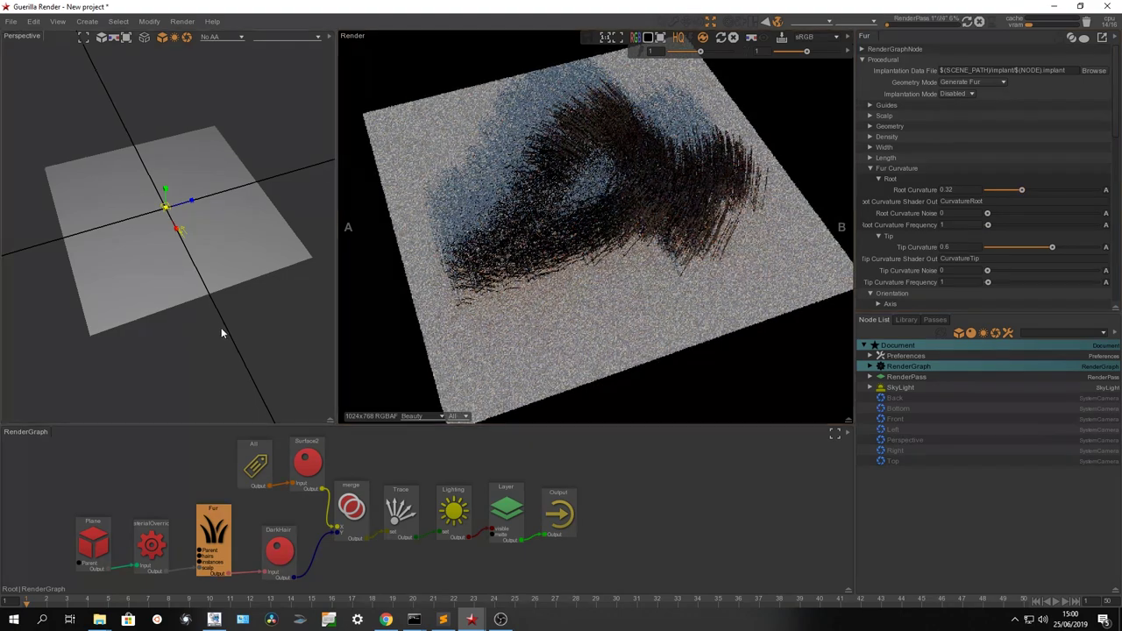
{"action": "left_click_drag", "start_coordinate": [221, 327], "coordinate": [120, 330], "text": "alt"}
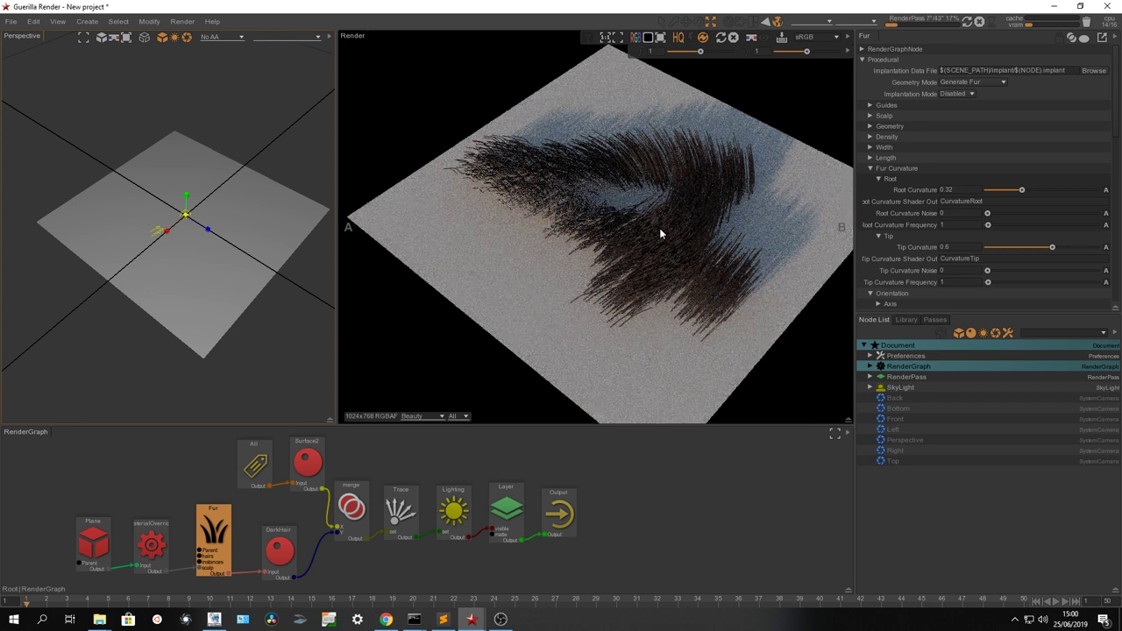
Step: Set the Polar value to 0.5, re-render from a new angle, then stop the render
{"action": "left_click", "coordinate": [887, 236]}
{"action": "left_click", "coordinate": [887, 169]}
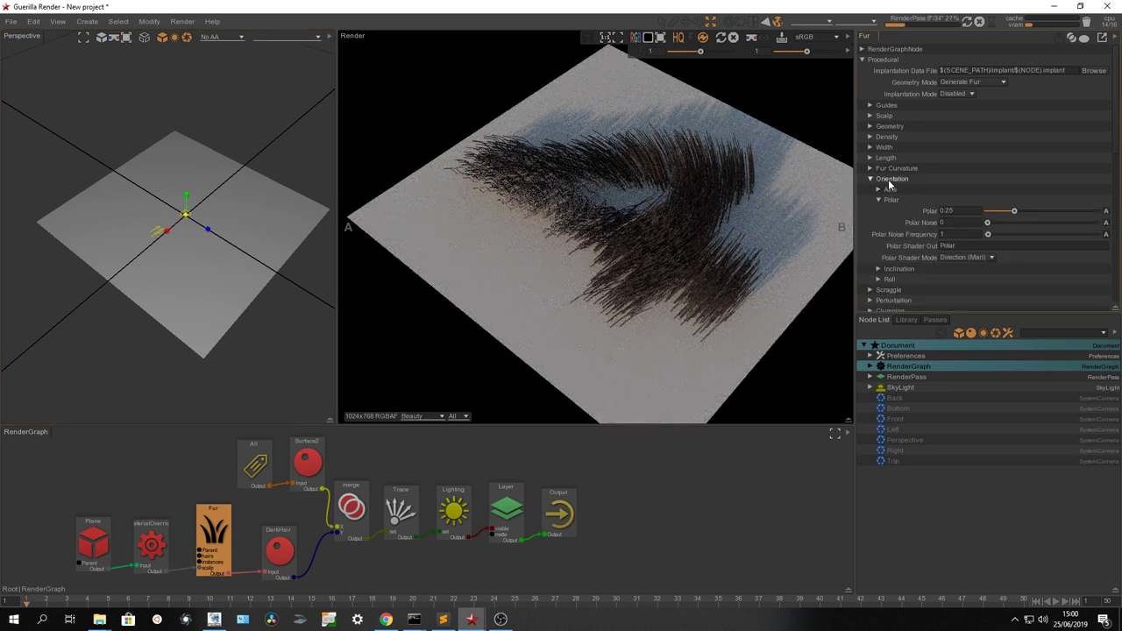
{"action": "left_click", "coordinate": [962, 211]}
{"action": "type", "text": "0.5"}
{"action": "key", "text": "Return"}
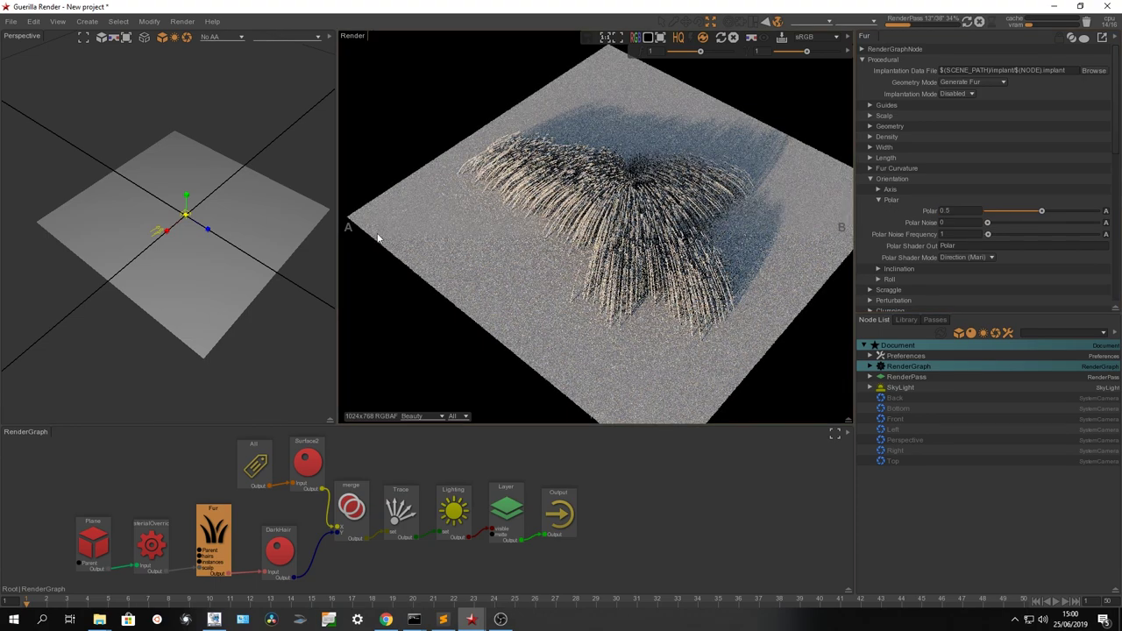
{"action": "left_click_drag", "start_coordinate": [378, 237], "coordinate": [438, 211]}
{"action": "left_click", "coordinate": [968, 22]}
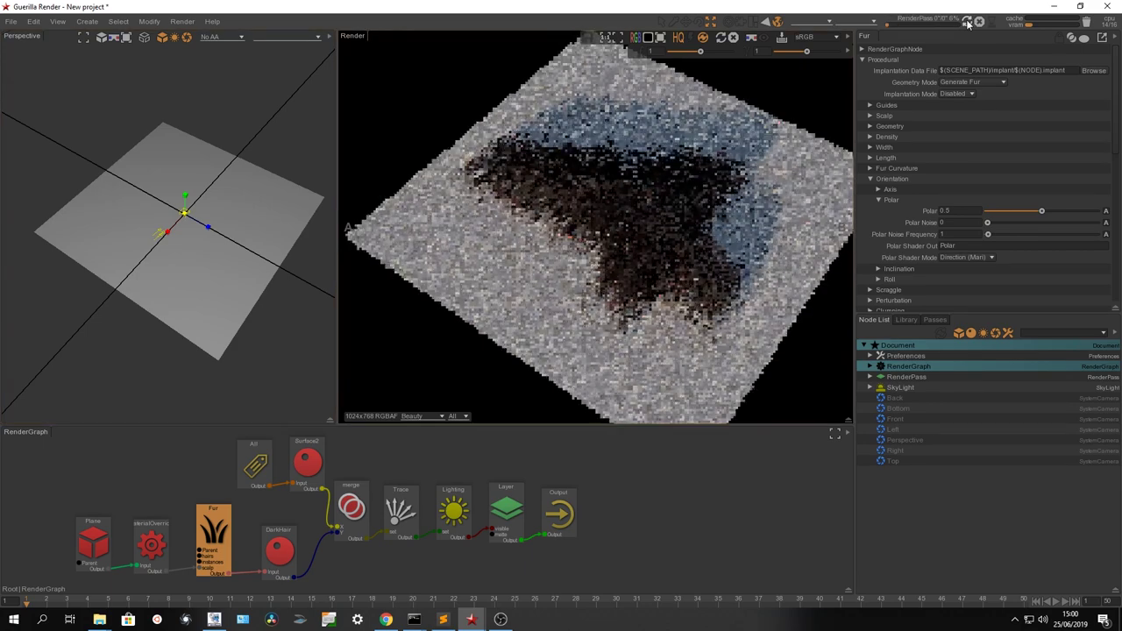
{"action": "left_click_drag", "start_coordinate": [290, 245], "coordinate": [147, 293]}
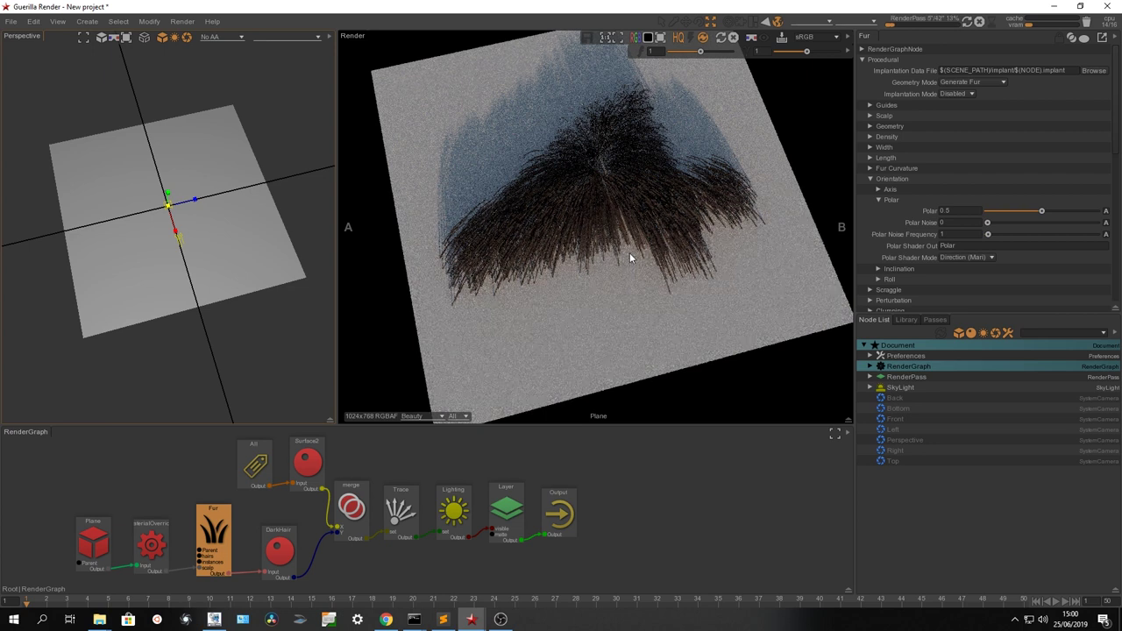
{"action": "left_click", "coordinate": [980, 21]}
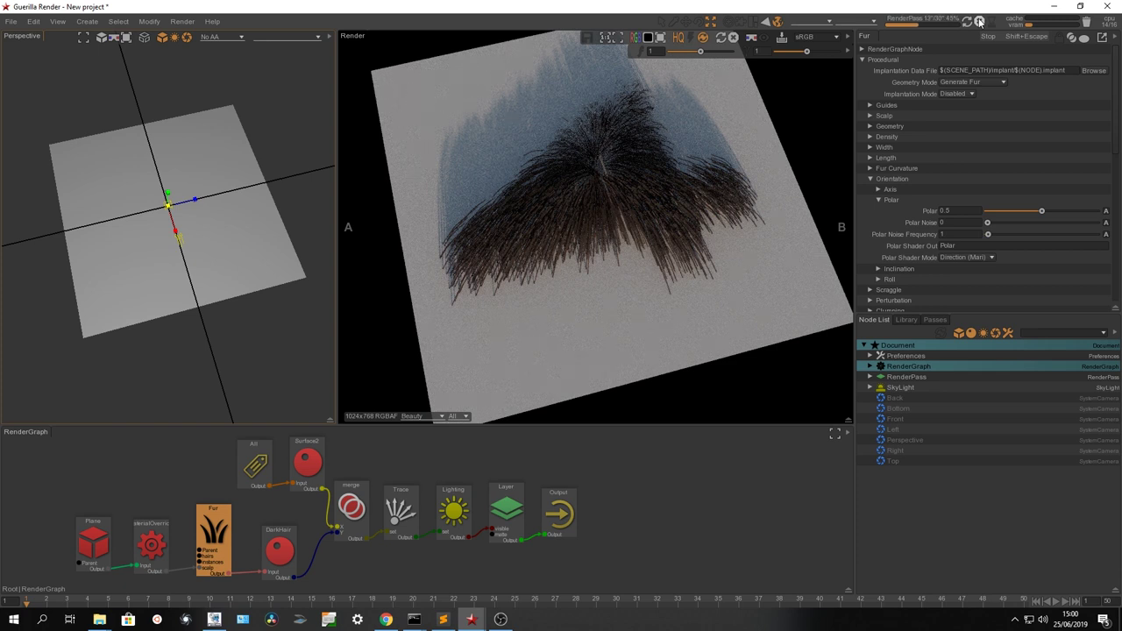
{"action": "left_click", "coordinate": [979, 21]}
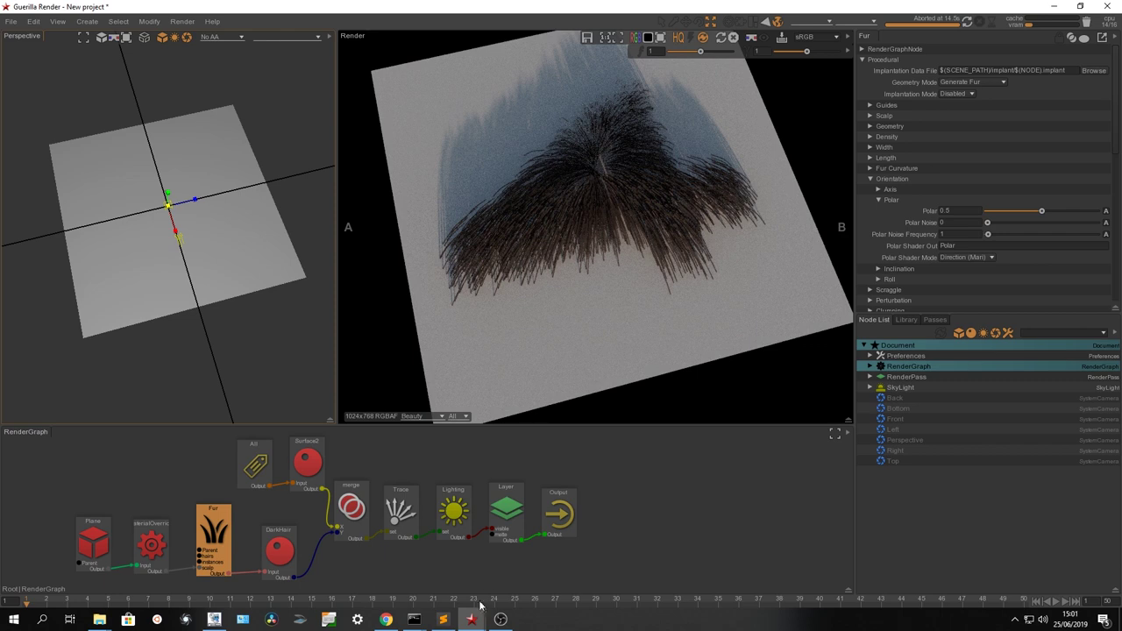
Step: Open the SAM_tex mouse project and inspect the FurSys setOverride node's Polar texture
{"action": "mouse_move", "coordinate": [469, 622]}
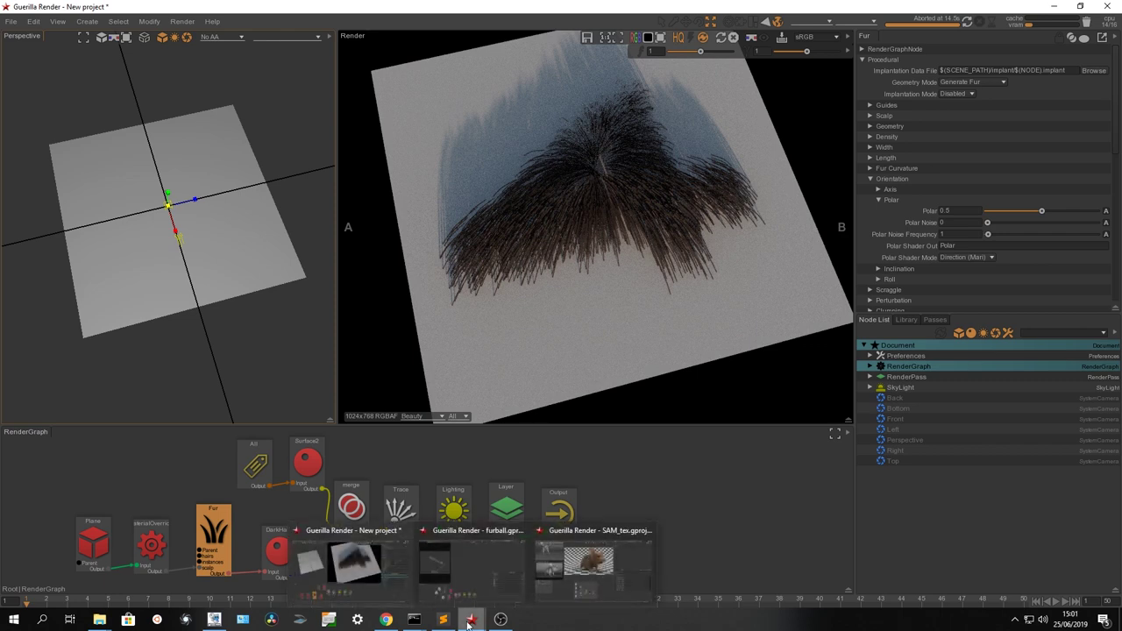
{"action": "left_click", "coordinate": [590, 589]}
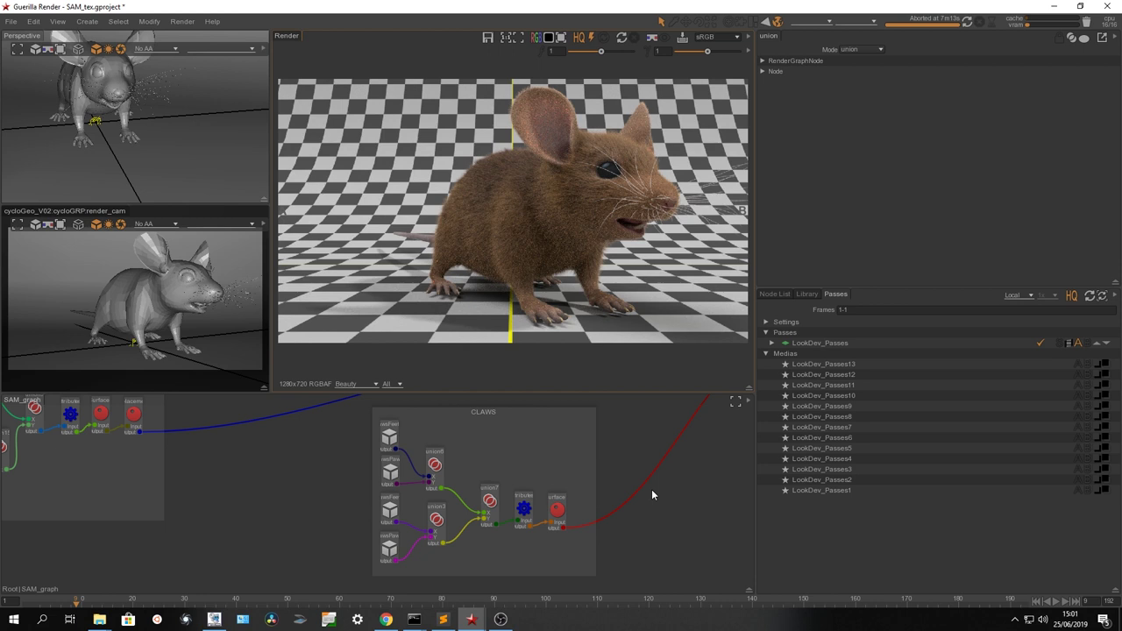
{"action": "middle_click_drag", "start_coordinate": [290, 490], "coordinate": [351, 570]}
{"action": "scroll", "coordinate": [330, 505], "scroll_direction": "down", "scroll_amount": 4}
{"action": "scroll", "coordinate": [298, 539], "scroll_direction": "up", "scroll_amount": 4}
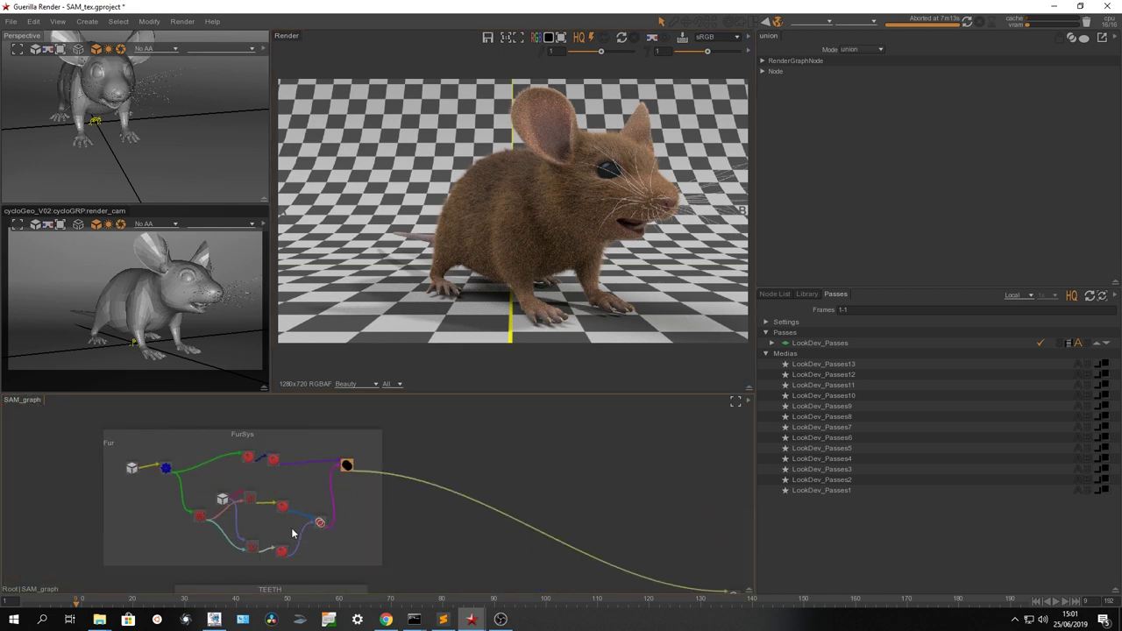
{"action": "scroll", "coordinate": [293, 531], "scroll_direction": "up", "scroll_amount": 2}
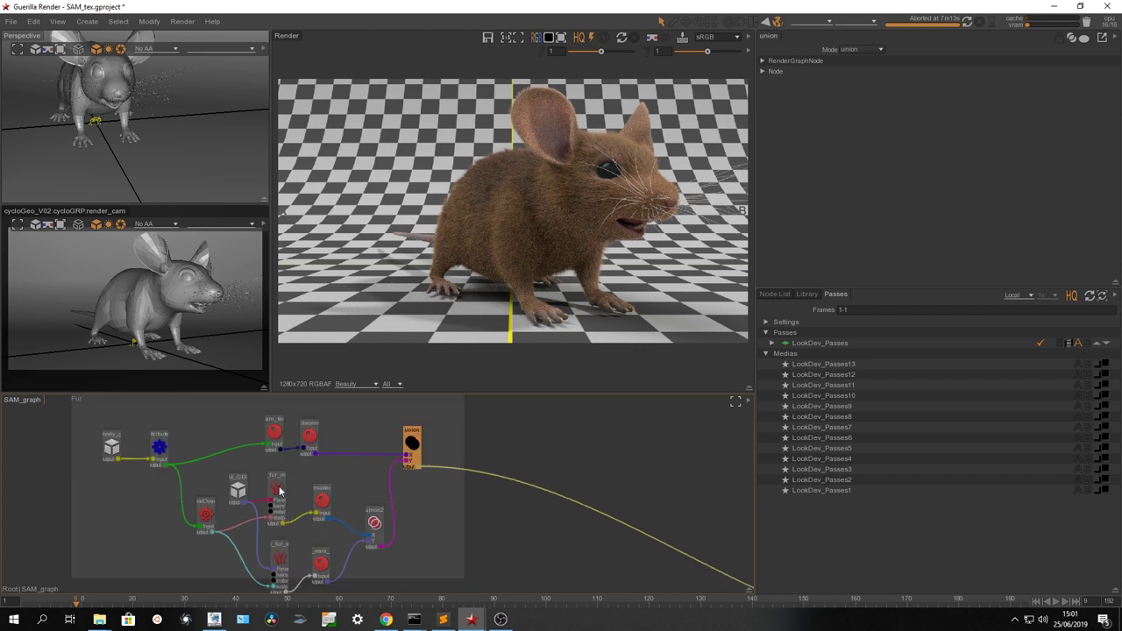
{"action": "left_click", "coordinate": [205, 514]}
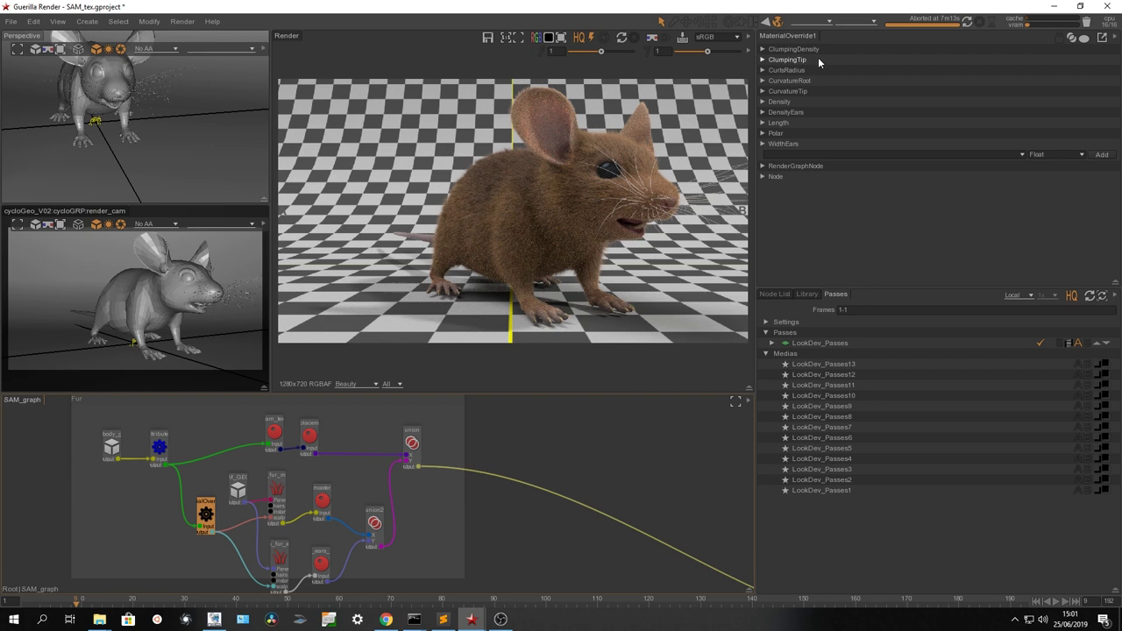
{"action": "left_click", "coordinate": [777, 134]}
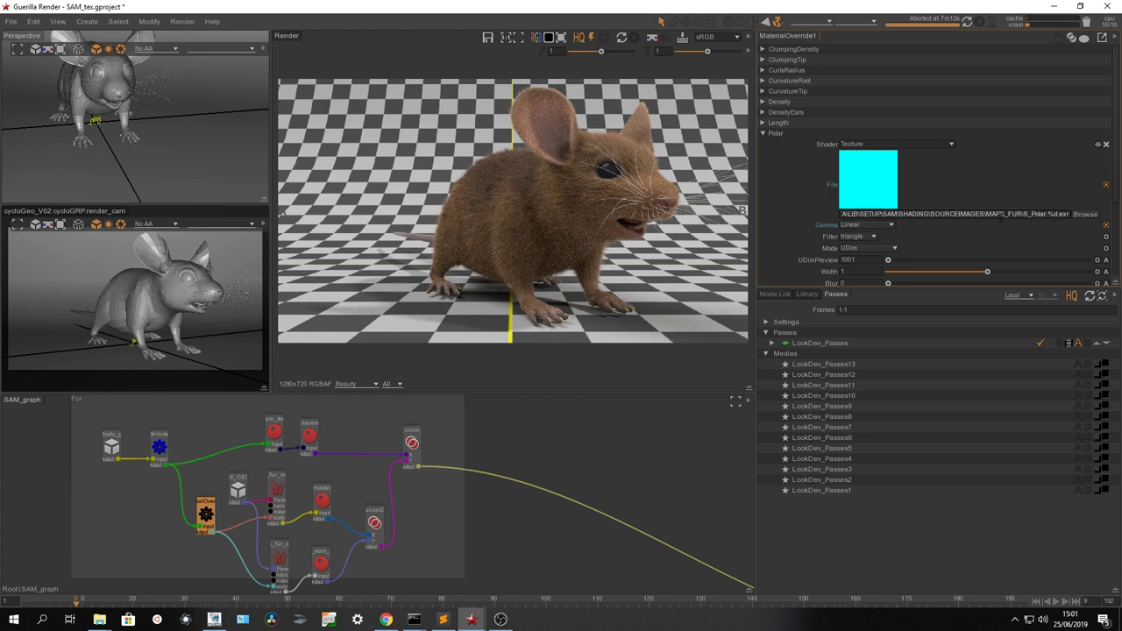
{"action": "left_click", "coordinate": [774, 134]}
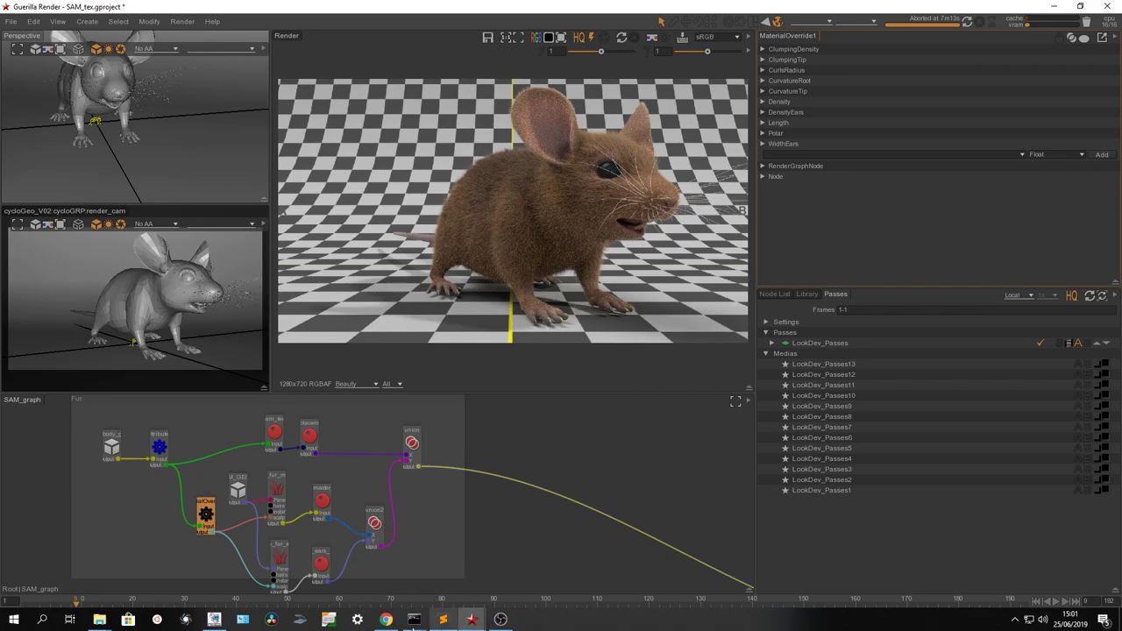
Step: Show the 'Procedural drive by guides' slide, then return to furball.gproject
{"action": "left_click", "coordinate": [386, 620]}
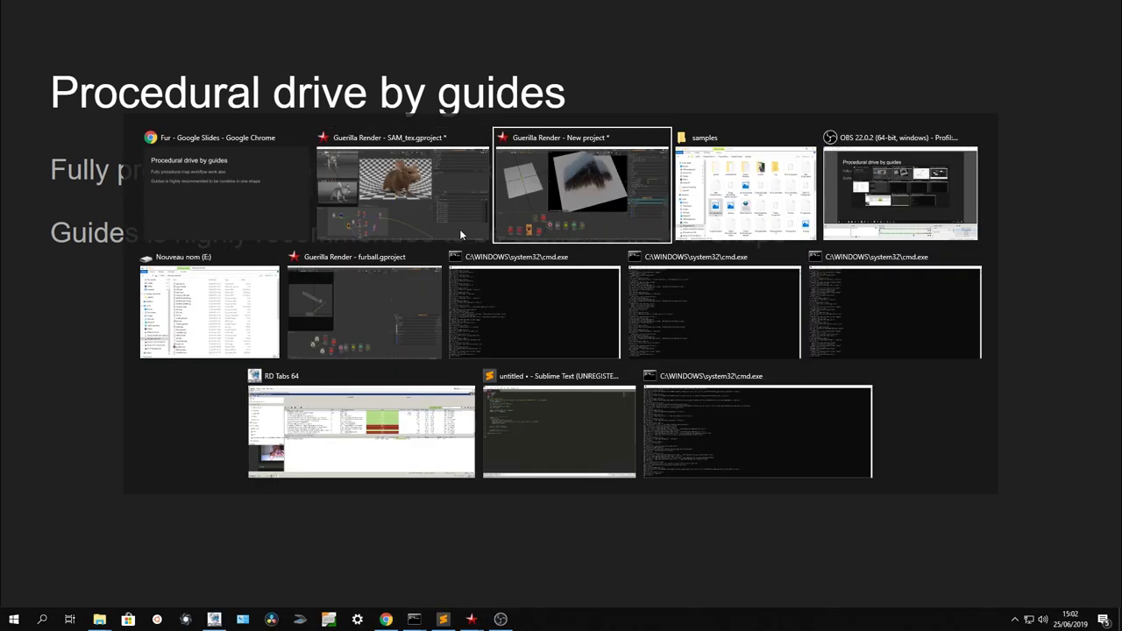
{"action": "left_click", "coordinate": [404, 337]}
{"action": "key", "text": "alt+Tab"}
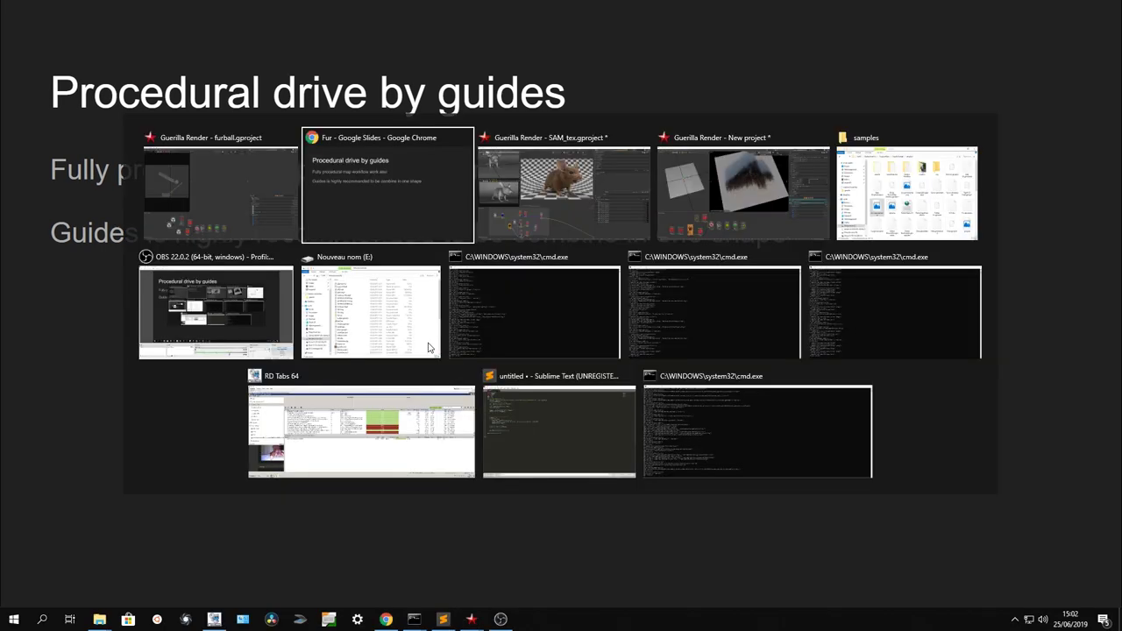
{"action": "key", "text": "alt+Tab"}
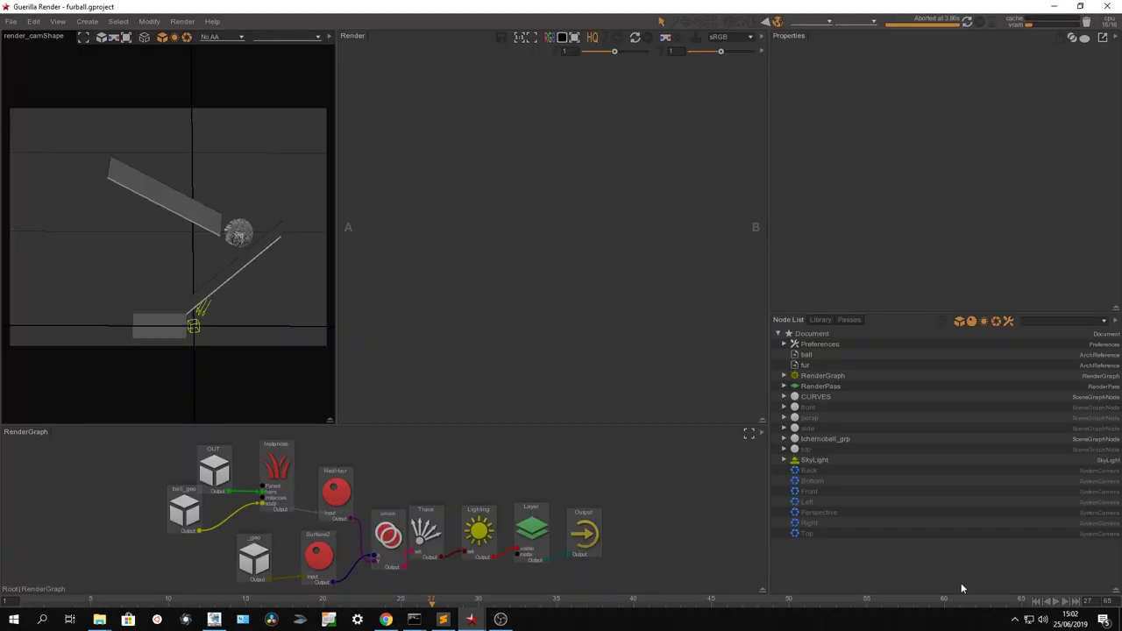
Step: Play the ball rolling down the ramps, scrub back to frame 3, and render
{"action": "key", "text": "Home"}
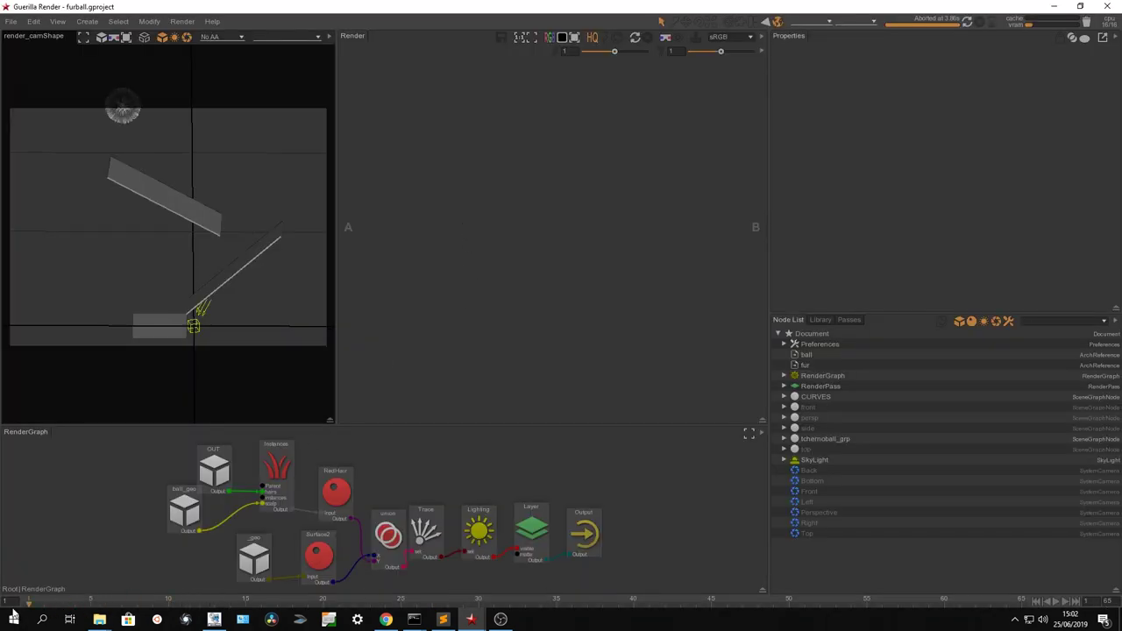
{"action": "left_click", "coordinate": [1056, 603]}
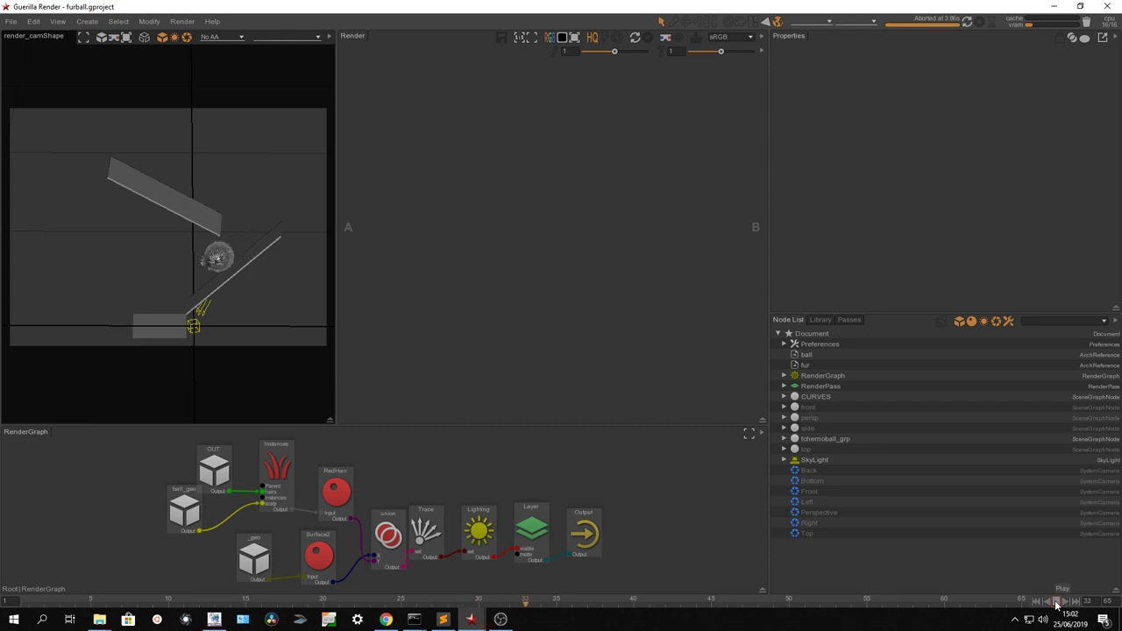
{"action": "left_click", "coordinate": [1057, 605]}
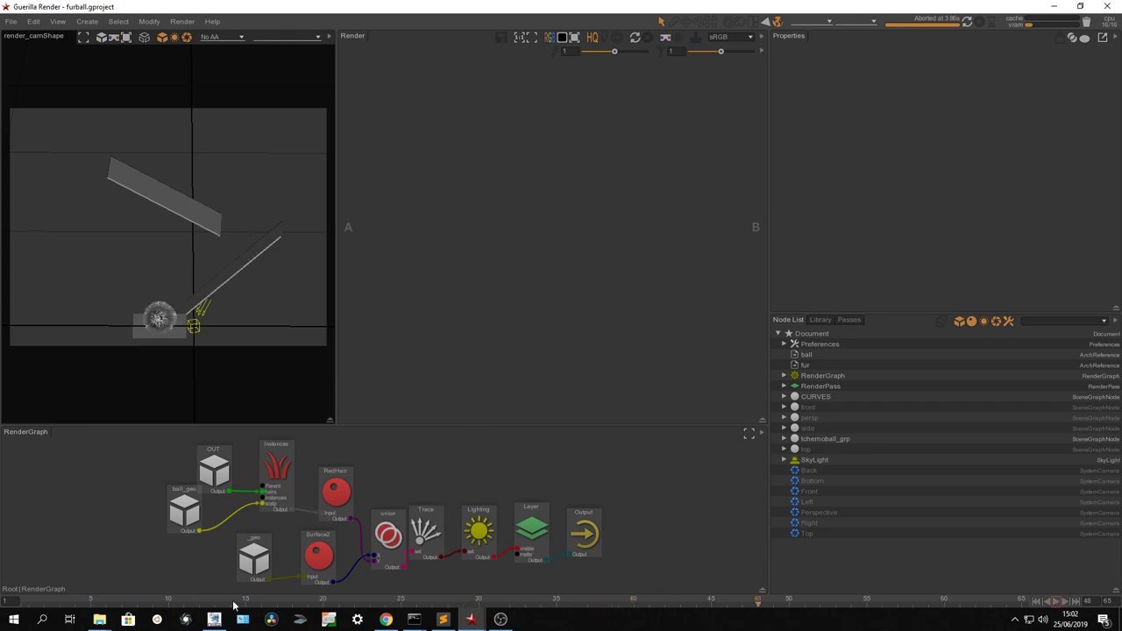
{"action": "left_click_drag", "start_coordinate": [200, 603], "coordinate": [105, 605]}
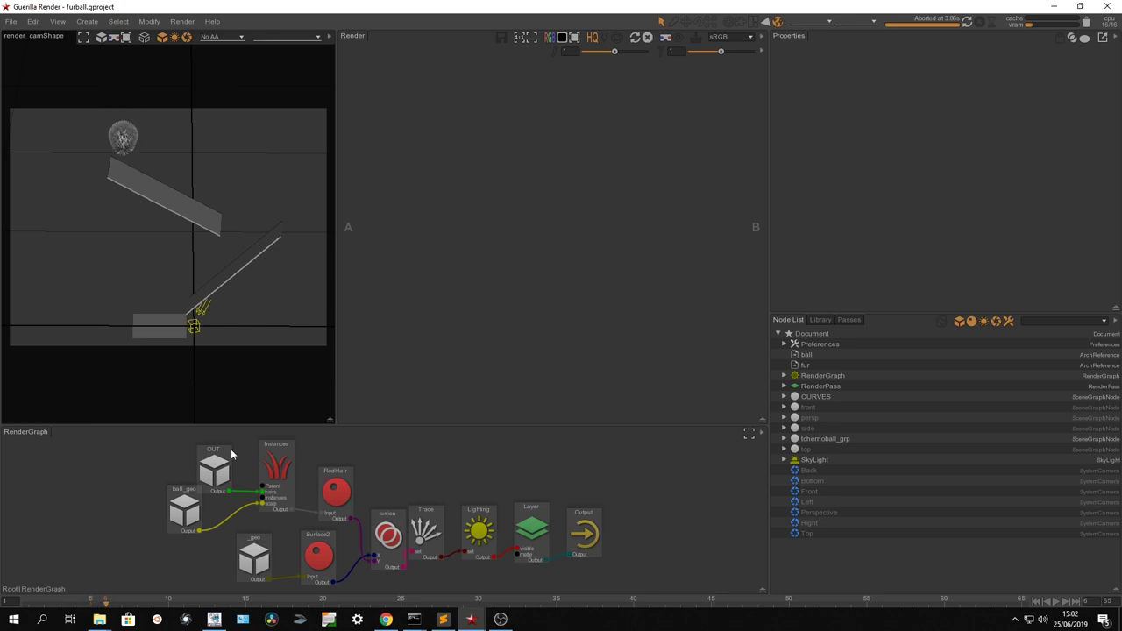
{"action": "left_click", "coordinate": [967, 24]}
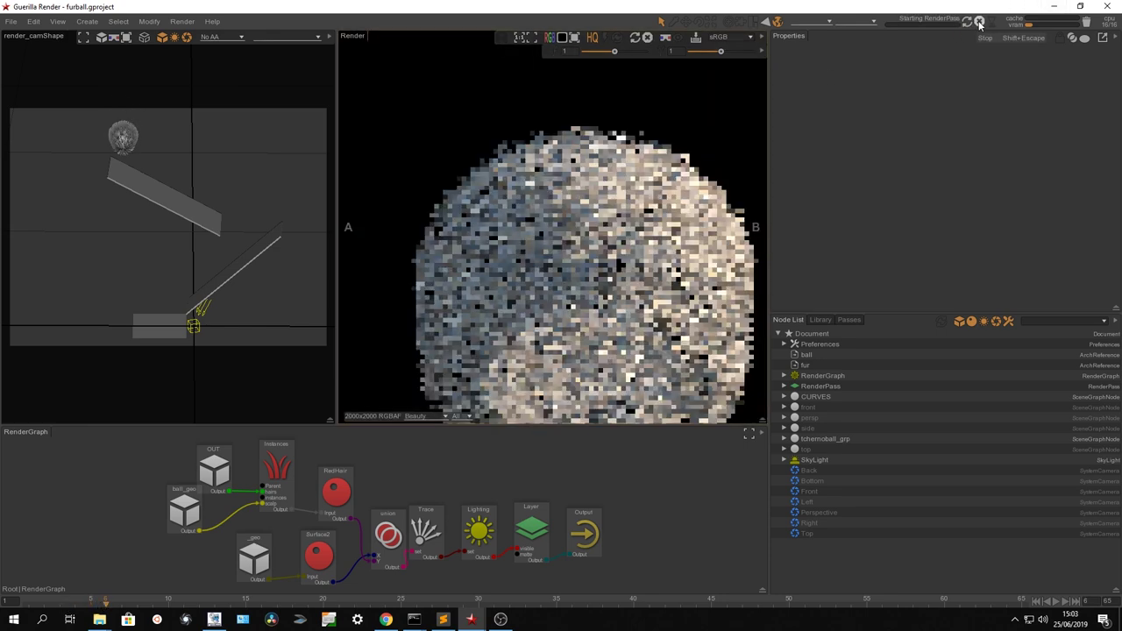
Step: Delete the fur nodes and the union node from the render graph
{"action": "left_click", "coordinate": [574, 38]}
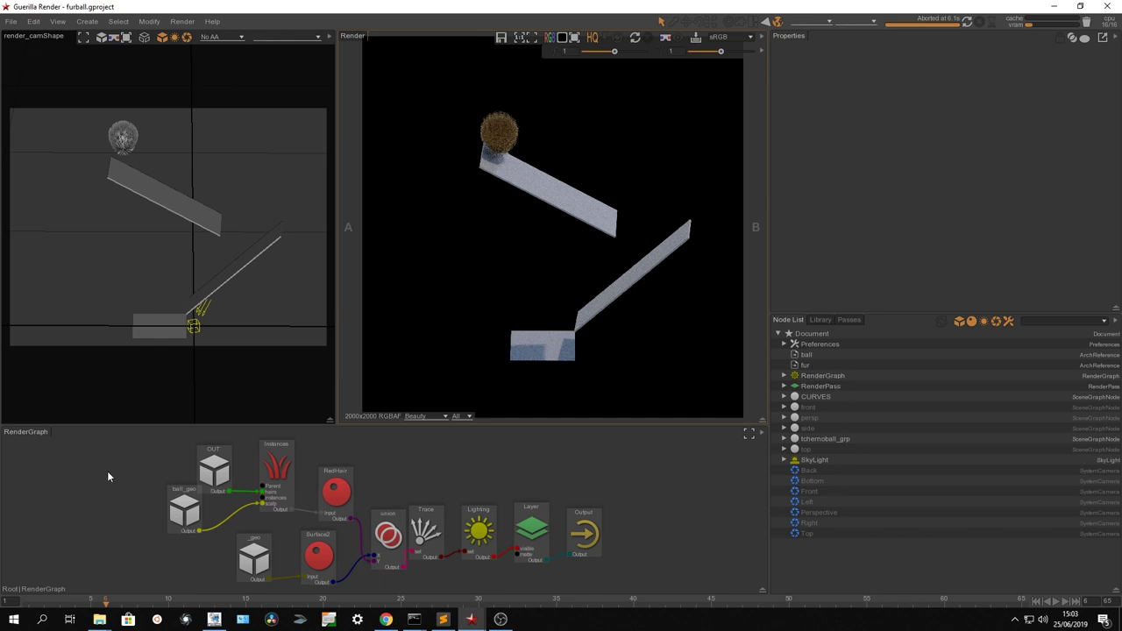
{"action": "mouse_move", "coordinate": [103, 471]}
{"action": "left_mouse_down"}
{"action": "mouse_move", "coordinate": [369, 594]}
{"action": "mouse_move", "coordinate": [394, 590]}
{"action": "mouse_move", "coordinate": [351, 509]}
{"action": "left_mouse_up"}
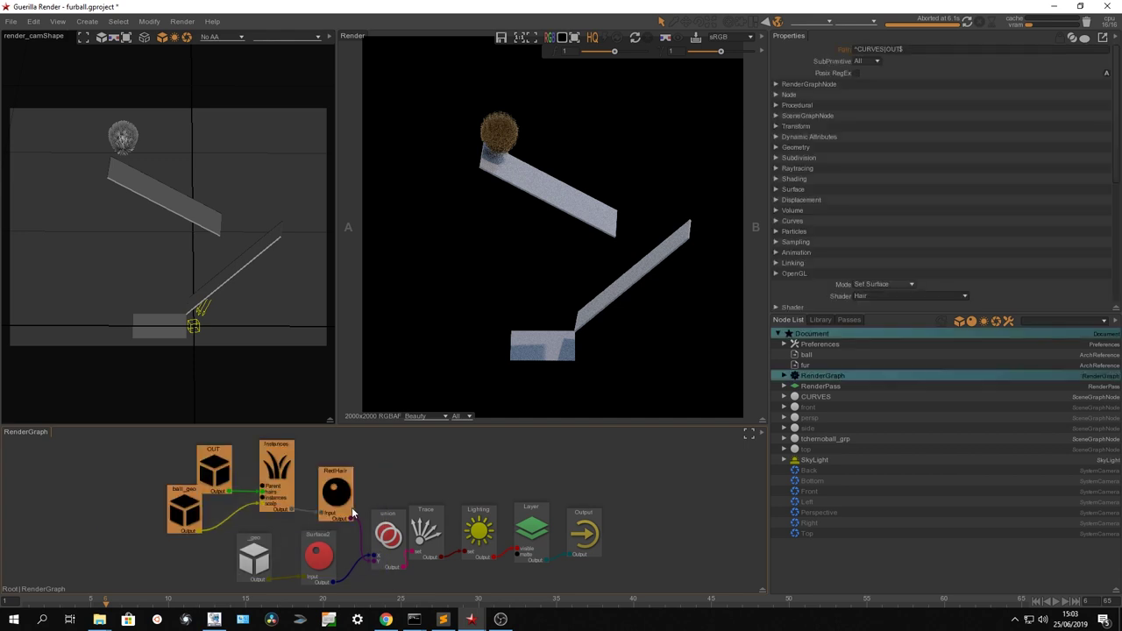
{"action": "key", "text": "Delete"}
{"action": "left_click", "coordinate": [389, 532]}
{"action": "key", "text": "Delete"}
{"action": "left_click_drag", "start_coordinate": [198, 517], "coordinate": [261, 516]}
{"action": "left_click", "coordinate": [351, 493]}
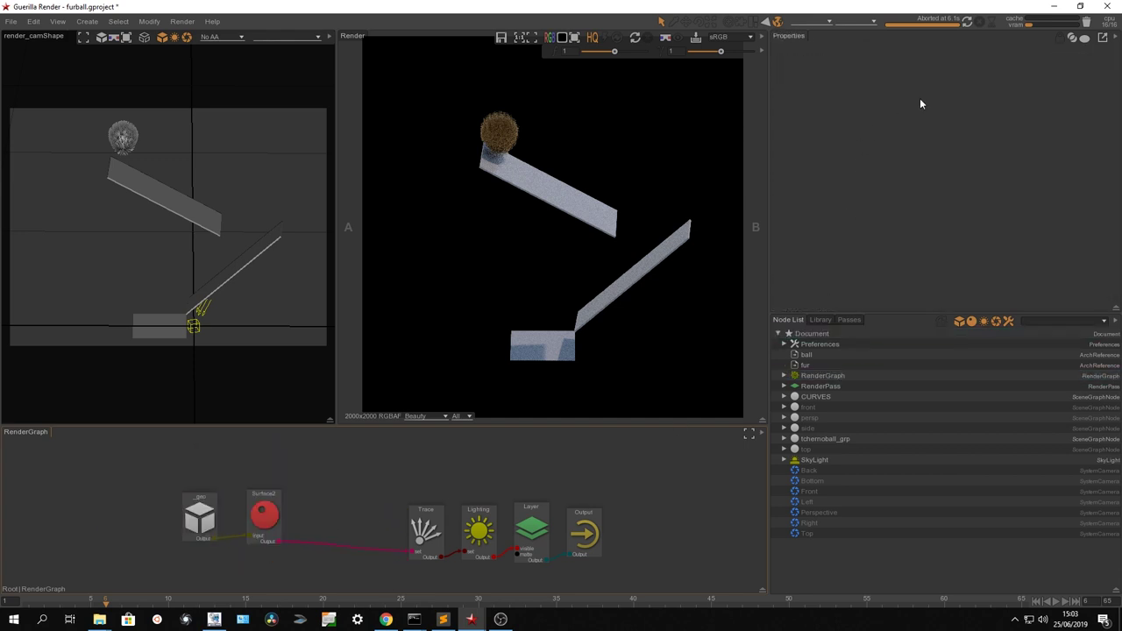
Step: Re-render the bare ball and move the _geo and Surface2 nodes up-left
{"action": "left_click", "coordinate": [967, 21]}
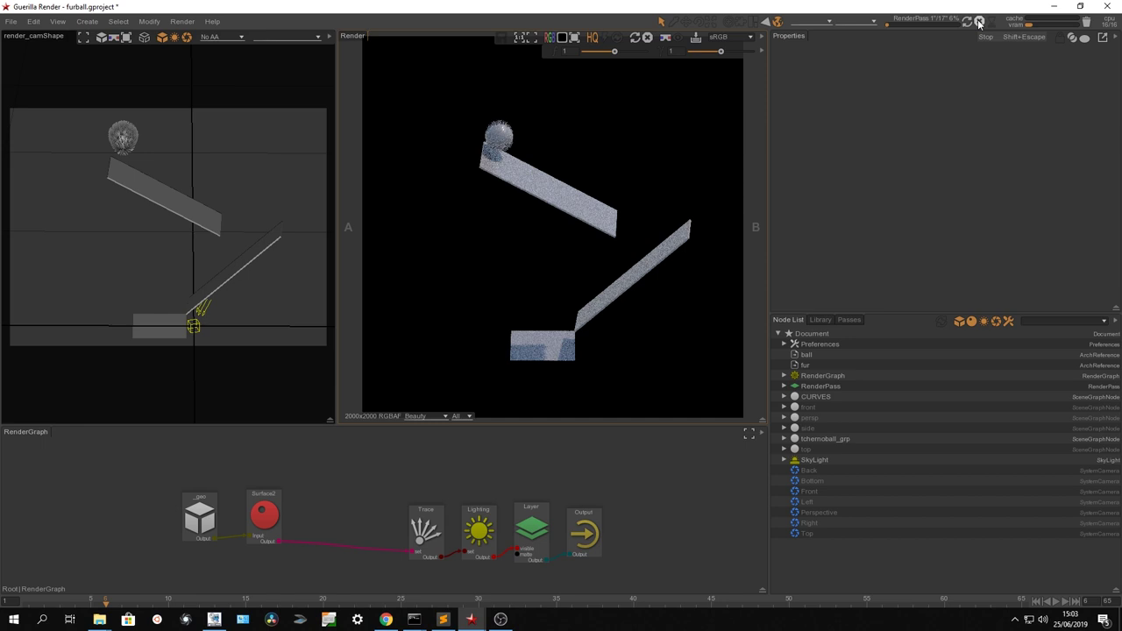
{"action": "left_click", "coordinate": [979, 21]}
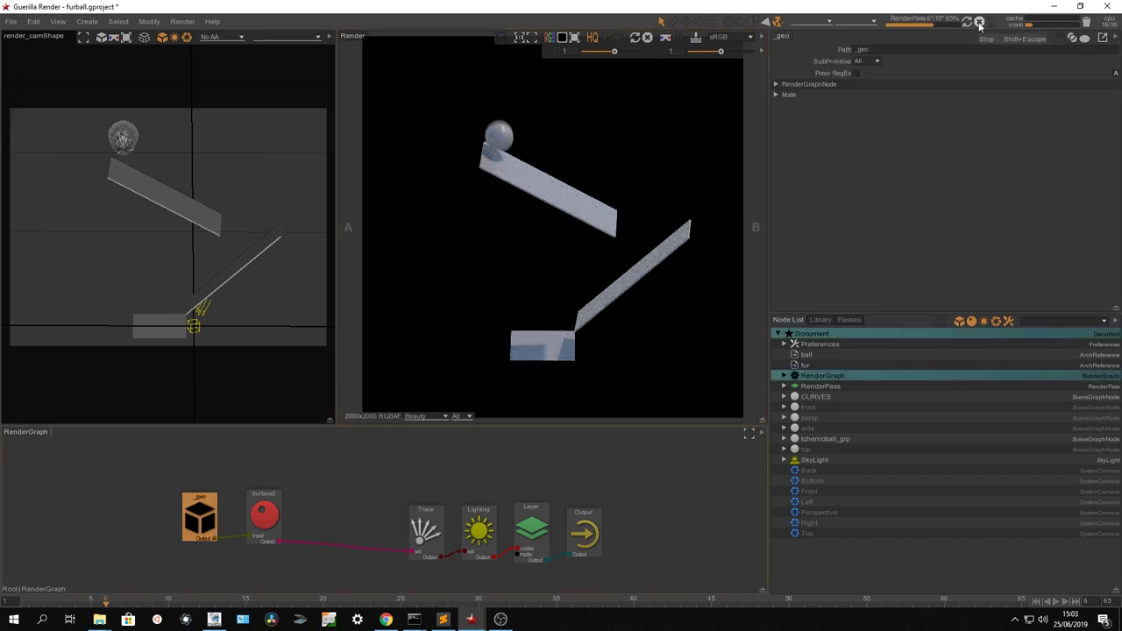
{"action": "left_click_drag", "start_coordinate": [131, 479], "coordinate": [244, 521]}
{"action": "left_click_drag", "start_coordinate": [265, 518], "coordinate": [240, 488]}
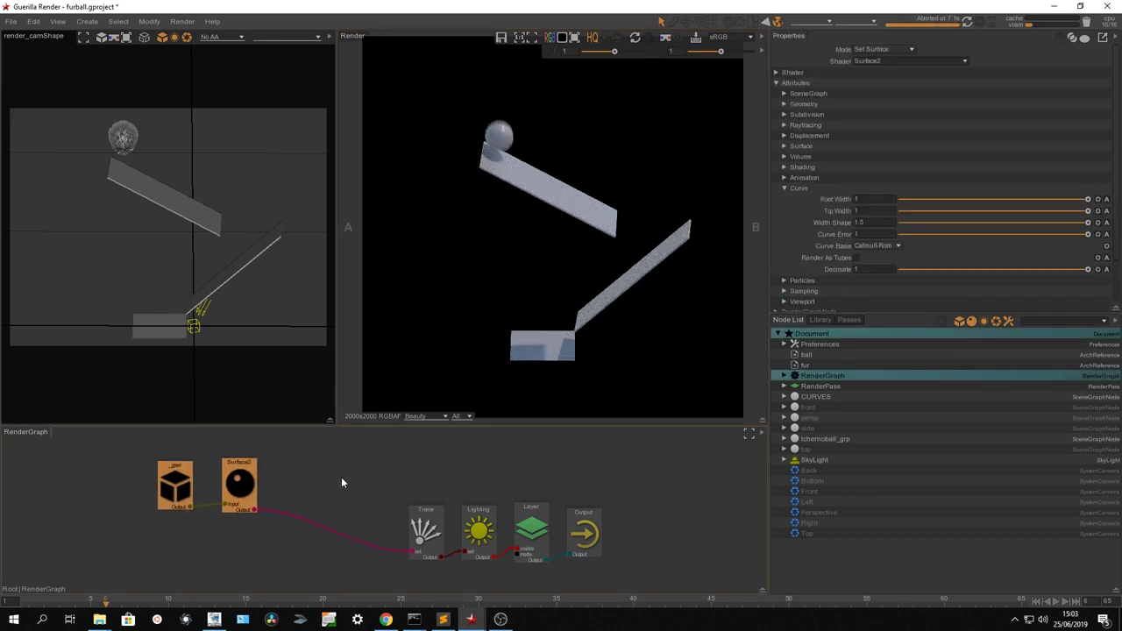
{"action": "left_click", "coordinate": [339, 479]}
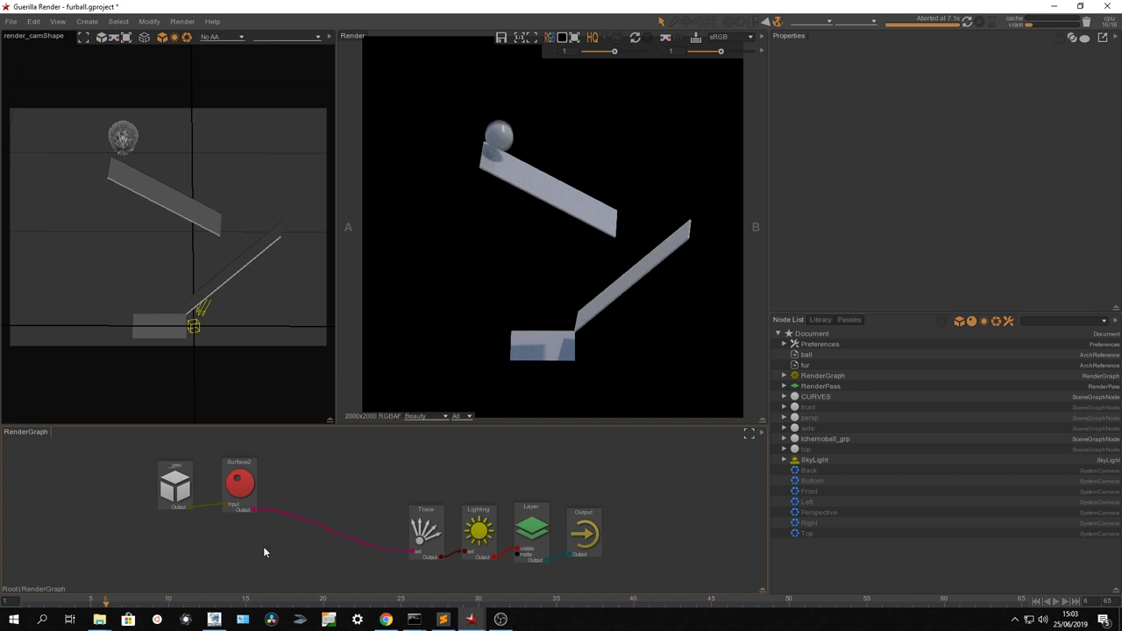
Step: Add the outputCloth2 ball mesh from tchernoball_grp > ball_geo as a render graph node
{"action": "left_click", "coordinate": [785, 439]}
{"action": "left_click", "coordinate": [789, 450]}
{"action": "left_click", "coordinate": [807, 460]}
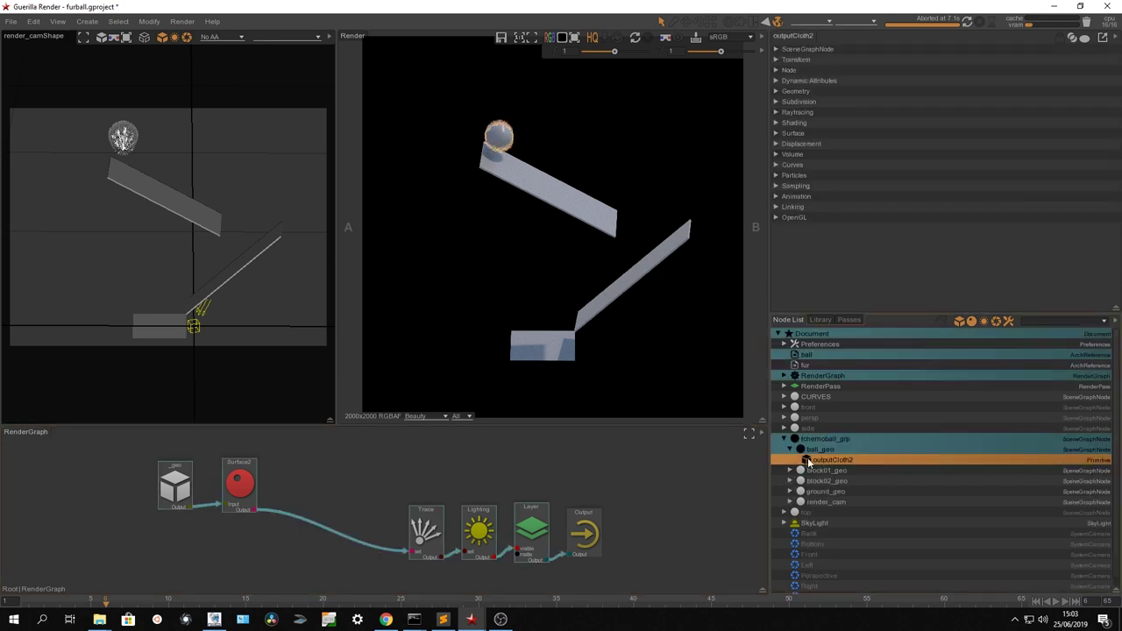
{"action": "left_click_drag", "start_coordinate": [808, 460], "coordinate": [150, 575]}
{"action": "left_click", "coordinate": [184, 558]}
{"action": "left_click", "coordinate": [198, 560]}
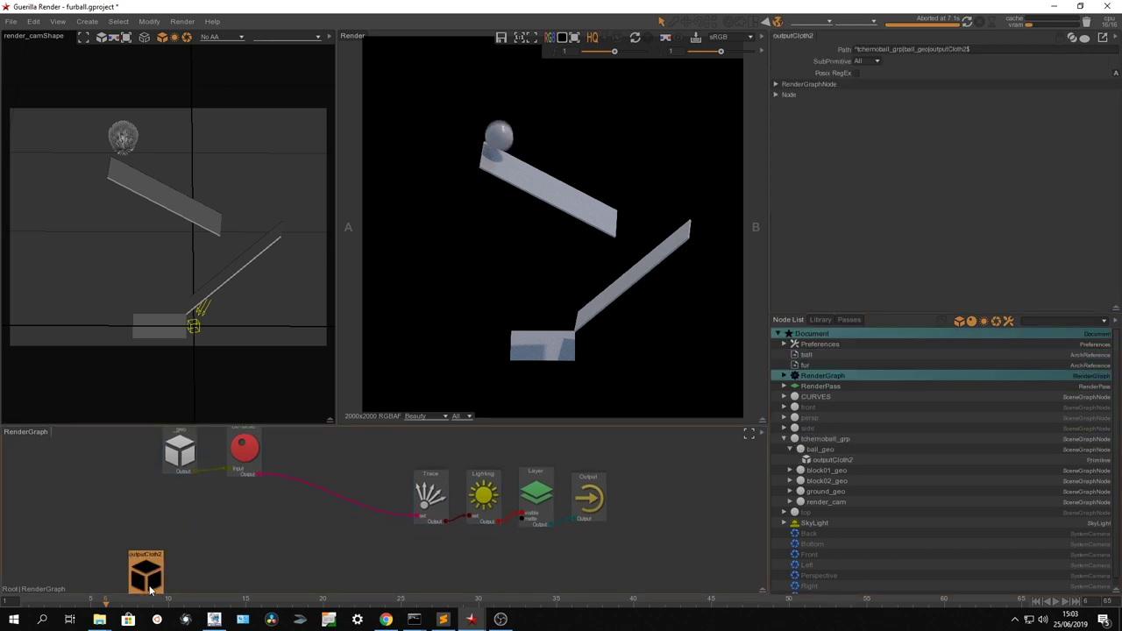
Step: Add the OUT guide curves from CURVES as a render graph node
{"action": "left_click", "coordinate": [784, 396]}
{"action": "left_click_drag", "start_coordinate": [808, 408], "coordinate": [149, 511]}
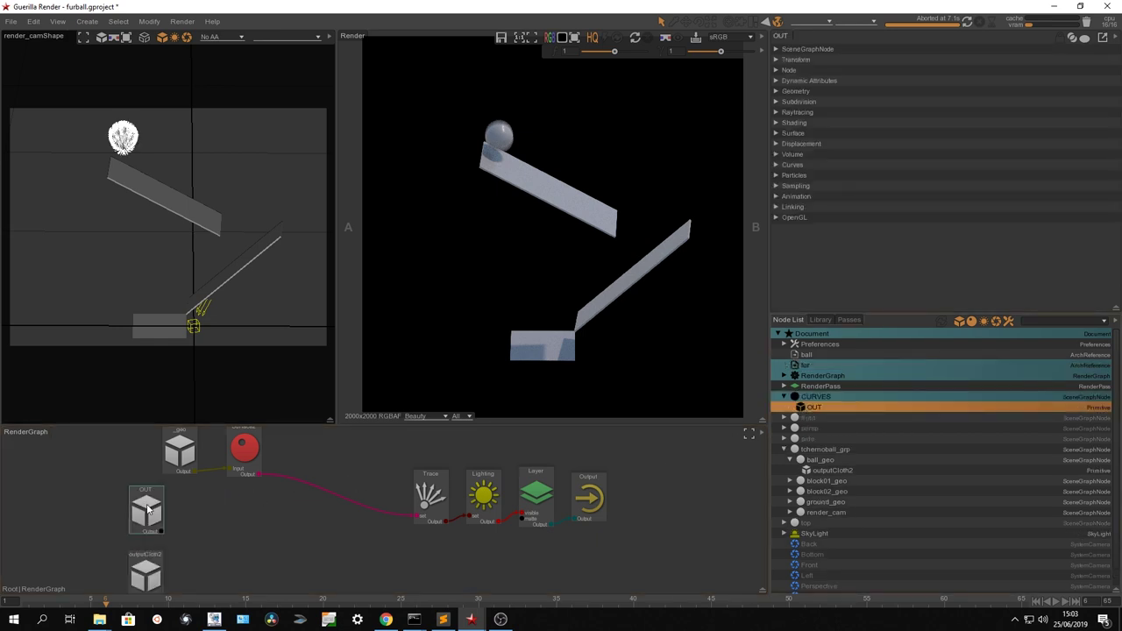
{"action": "left_click", "coordinate": [149, 510]}
{"action": "left_click", "coordinate": [827, 396]}
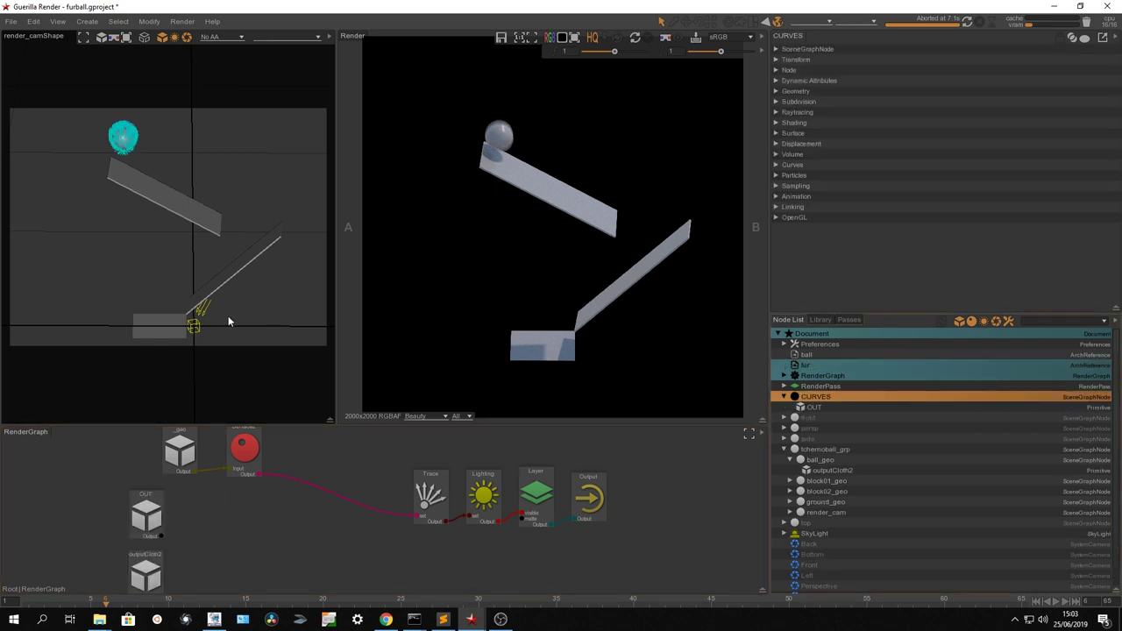
Step: Frame the ball and its guide curves in the Perspective viewport
{"action": "right_click_drag", "start_coordinate": [137, 158], "coordinate": [209, 139]}
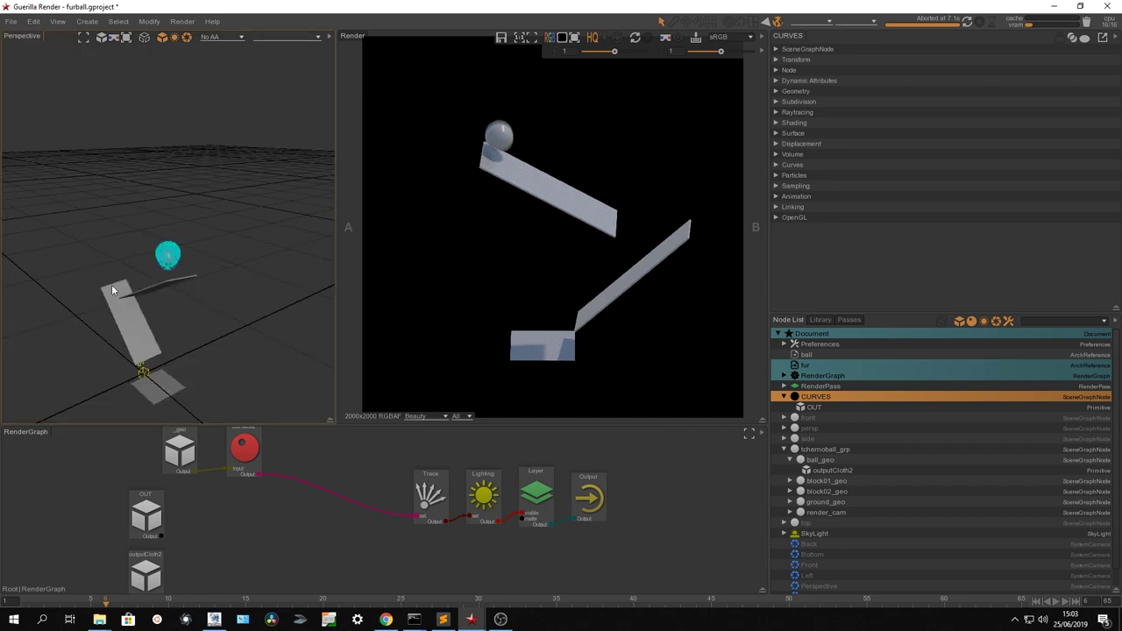
{"action": "key", "text": "f"}
{"action": "left_click_drag", "start_coordinate": [237, 246], "coordinate": [196, 192], "text": "alt"}
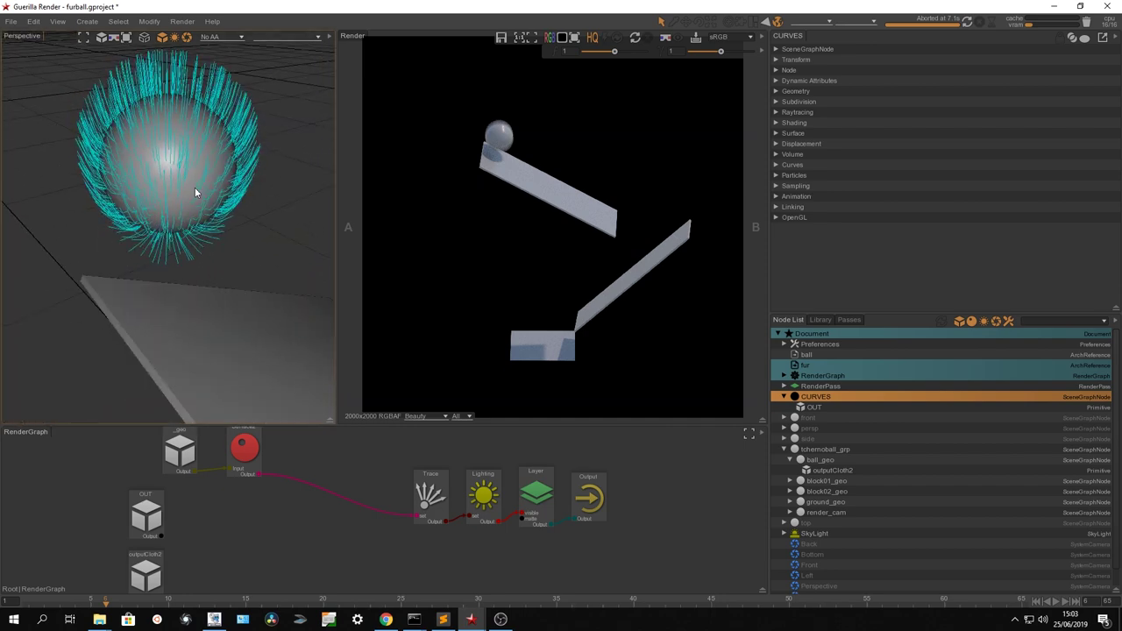
{"action": "left_click", "coordinate": [147, 576]}
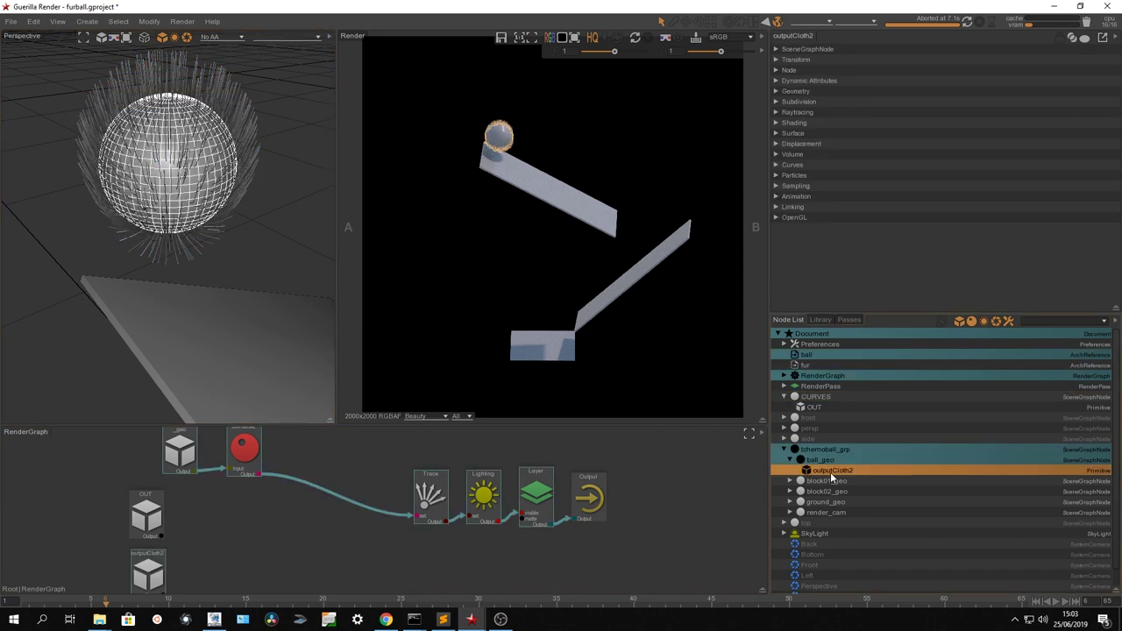
{"action": "left_click", "coordinate": [832, 472]}
Step: Create a Hair node in the render graph
{"action": "left_click", "coordinate": [813, 407]}
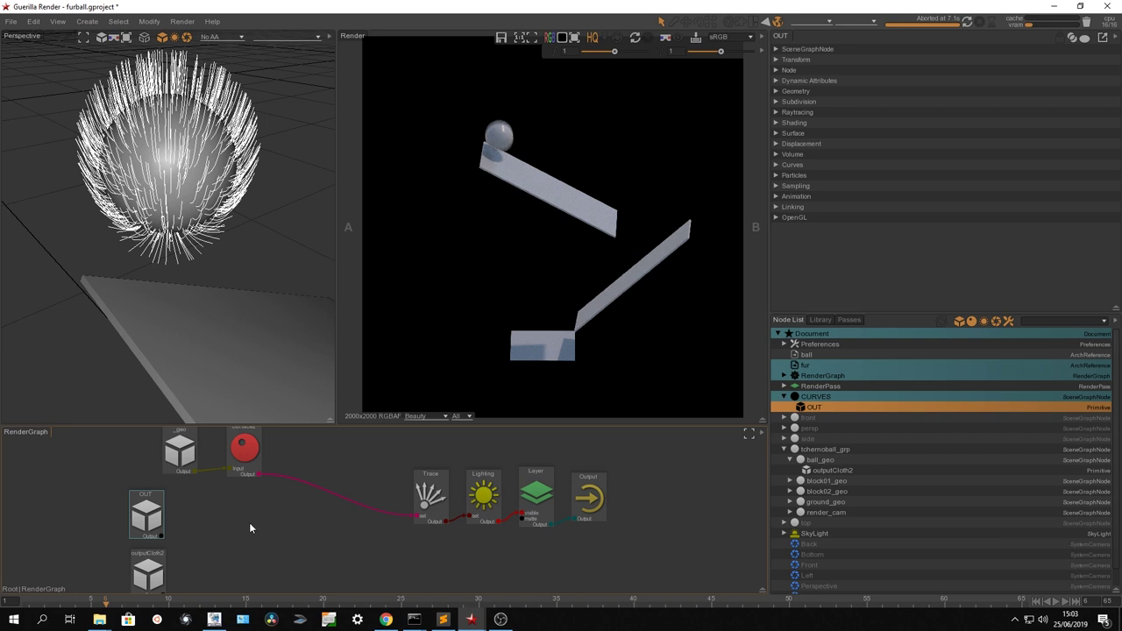
{"action": "key", "text": "Tab"}
{"action": "type", "text": "hair"}
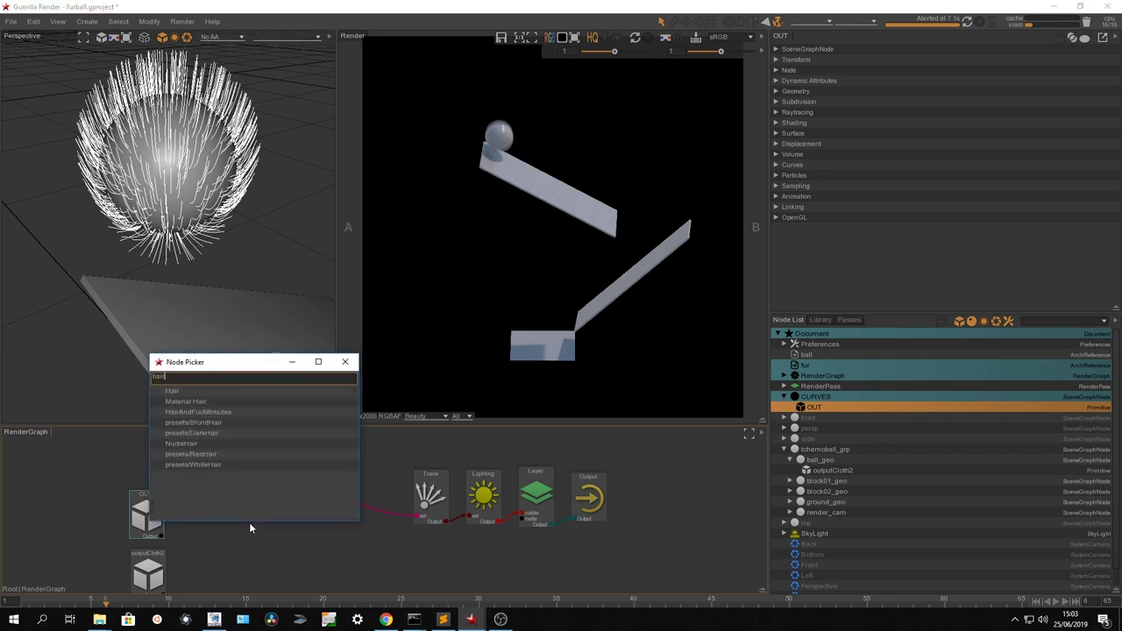
{"action": "key", "text": "Return"}
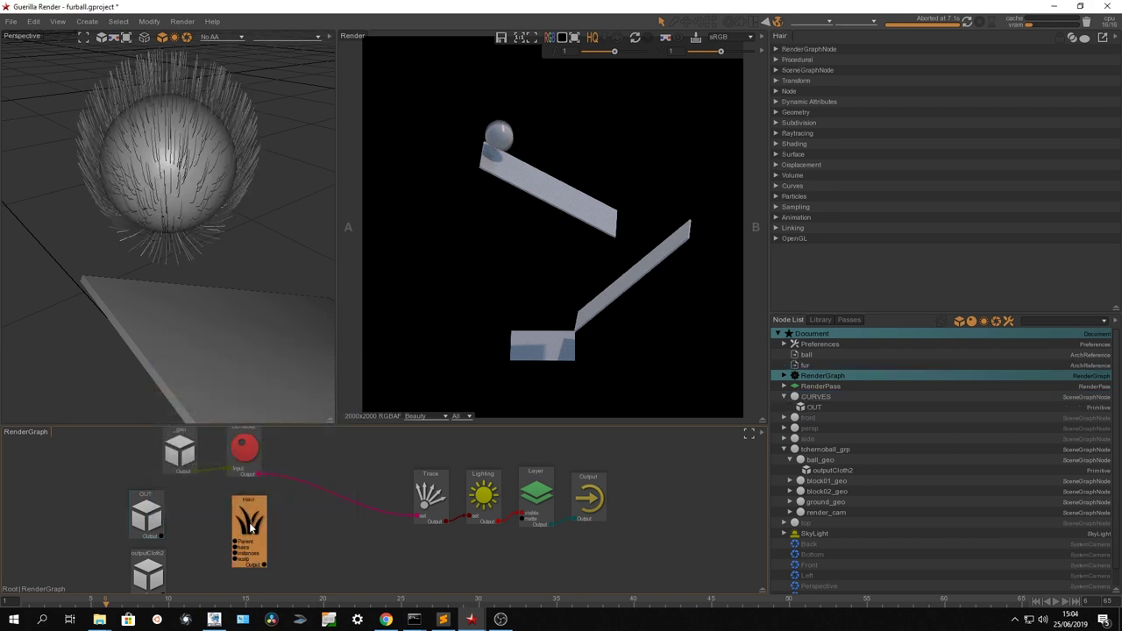
{"action": "middle_click_drag", "start_coordinate": [245, 552], "coordinate": [247, 526]}
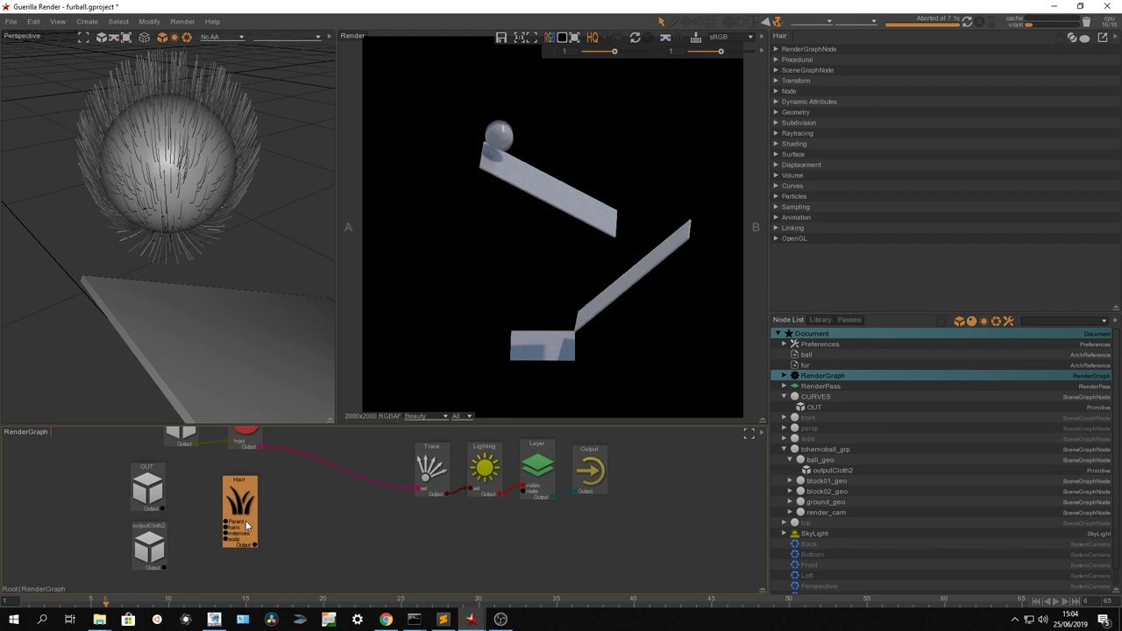
Step: Wire OUT and outputCloth2 into the Hair node and merge its output into Trace
{"action": "left_click_drag", "start_coordinate": [164, 568], "coordinate": [230, 539]}
{"action": "mouse_move", "coordinate": [164, 508]}
{"action": "left_mouse_down"}
{"action": "mouse_move", "coordinate": [272, 552]}
{"action": "mouse_move", "coordinate": [374, 484]}
{"action": "left_mouse_up"}
{"action": "mouse_move", "coordinate": [254, 544]}
{"action": "left_mouse_down"}
{"action": "mouse_move", "coordinate": [371, 470]}
{"action": "mouse_move", "coordinate": [366, 480]}
{"action": "left_mouse_up"}
{"action": "left_click_drag", "start_coordinate": [81, 492], "coordinate": [242, 561]}
Step: Insert the presets/RedHair shader between the Hair node and the merge
{"action": "key", "text": "Tab"}
{"action": "type", "text": "red"}
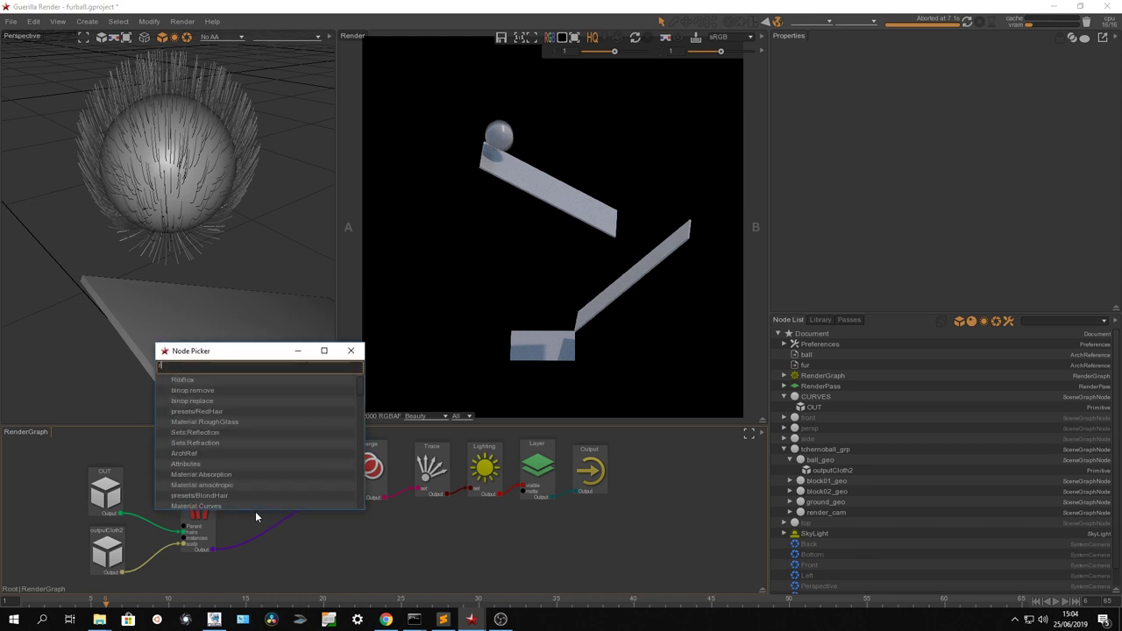
{"action": "key", "text": "Down"}
{"action": "key", "text": "Return"}
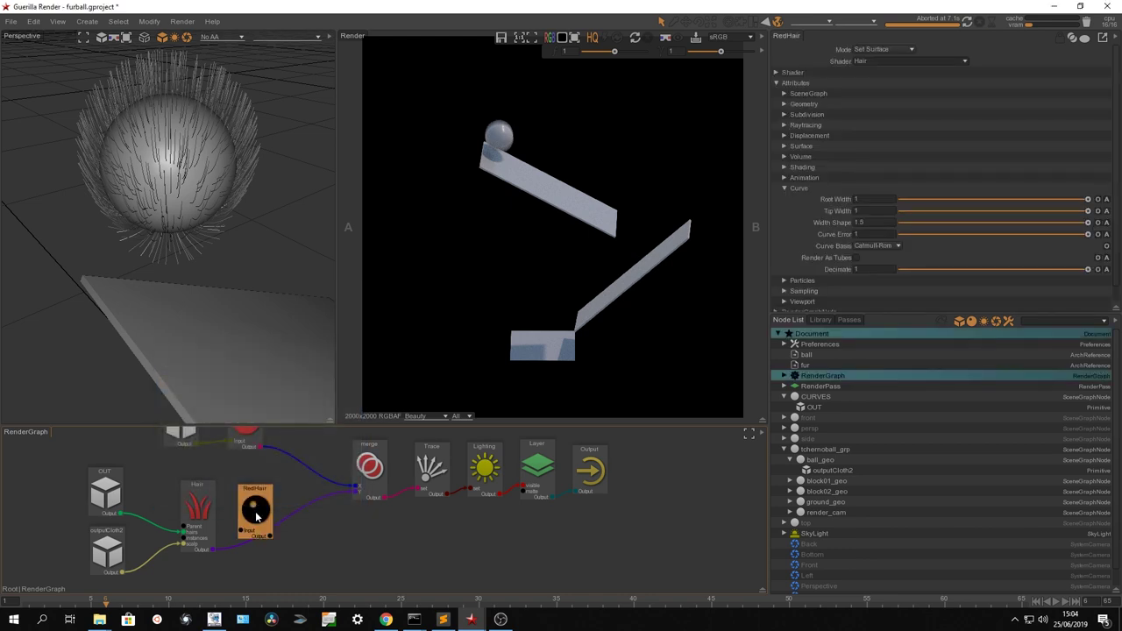
{"action": "left_click_drag", "start_coordinate": [255, 511], "coordinate": [276, 528]}
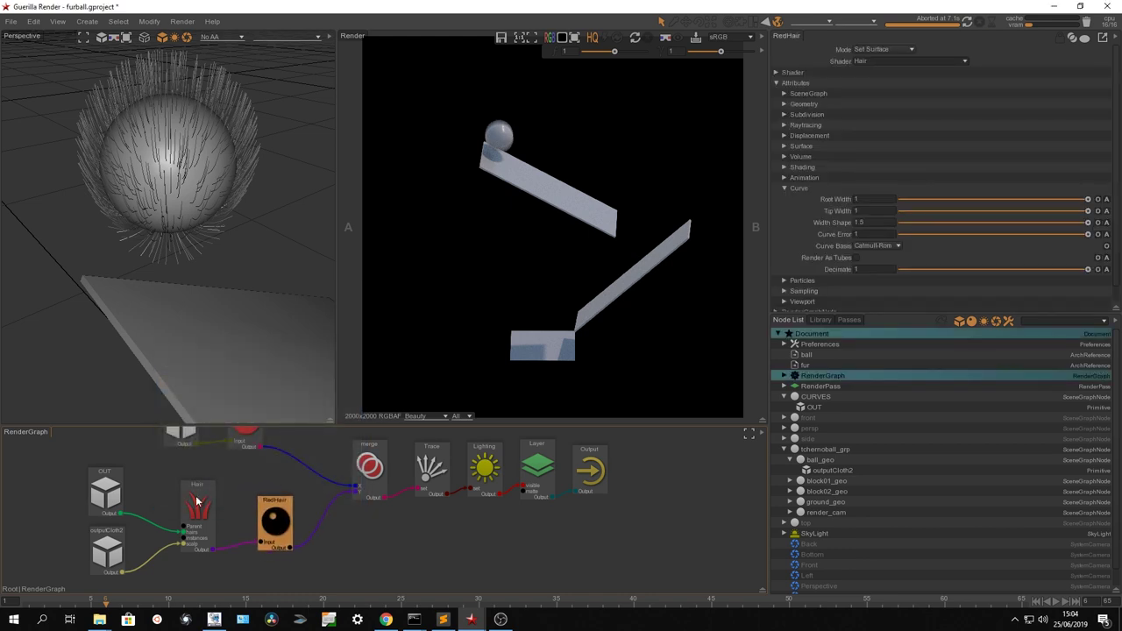
{"action": "left_click", "coordinate": [798, 187]}
{"action": "double_click", "coordinate": [271, 518]}
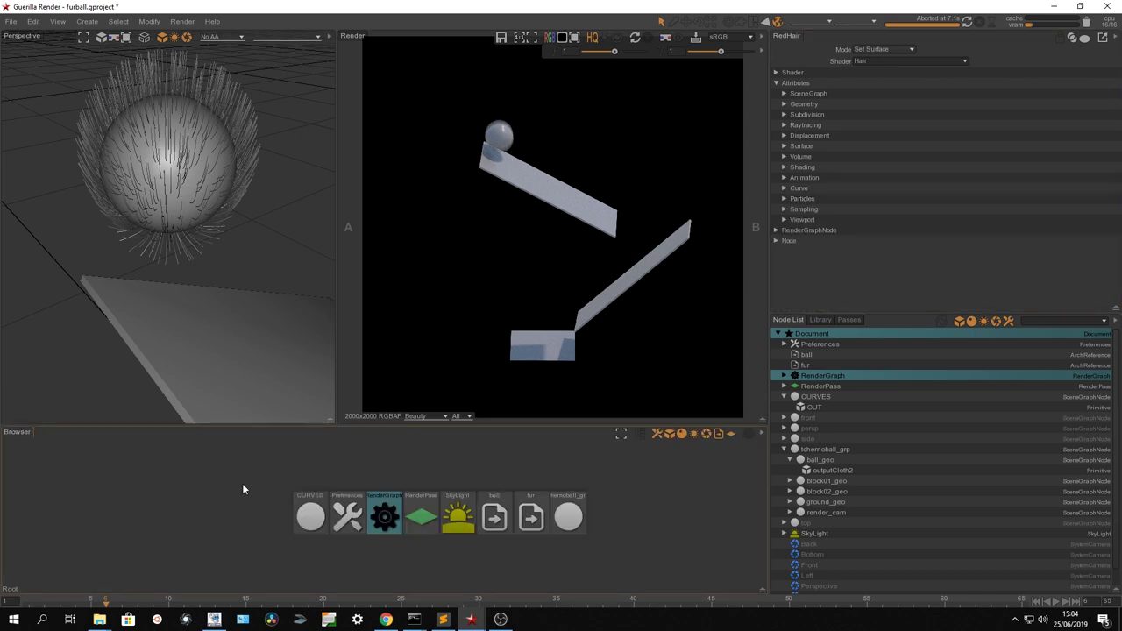
{"action": "left_click", "coordinate": [381, 508]}
Step: Test-render the ball with the new hair from the main render graph
{"action": "key", "text": "u"}
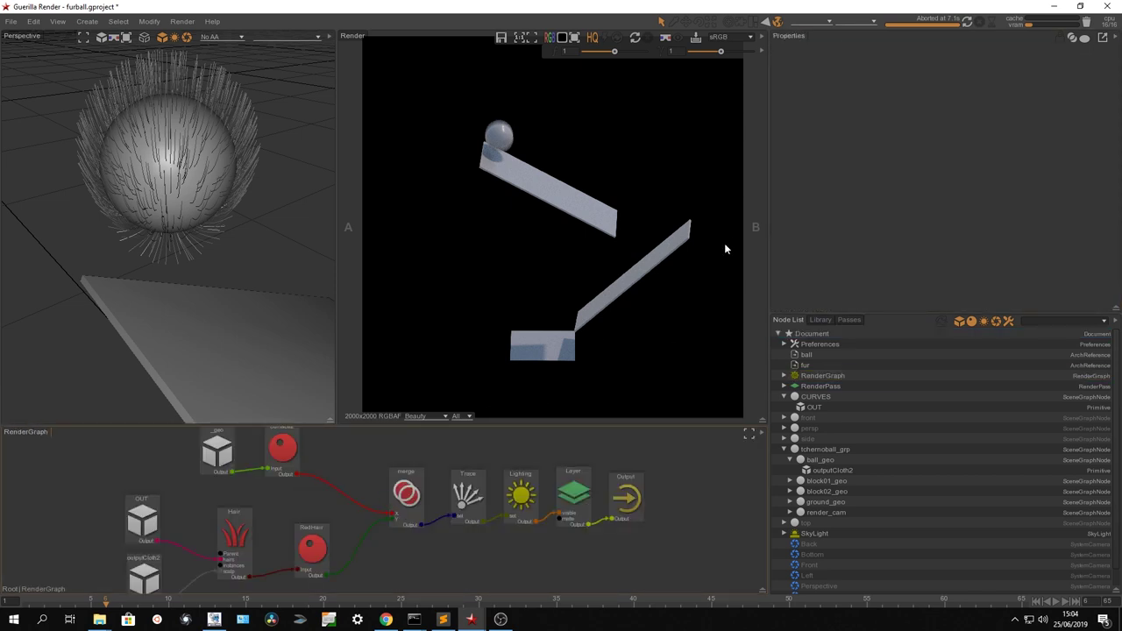
{"action": "left_click", "coordinate": [980, 23]}
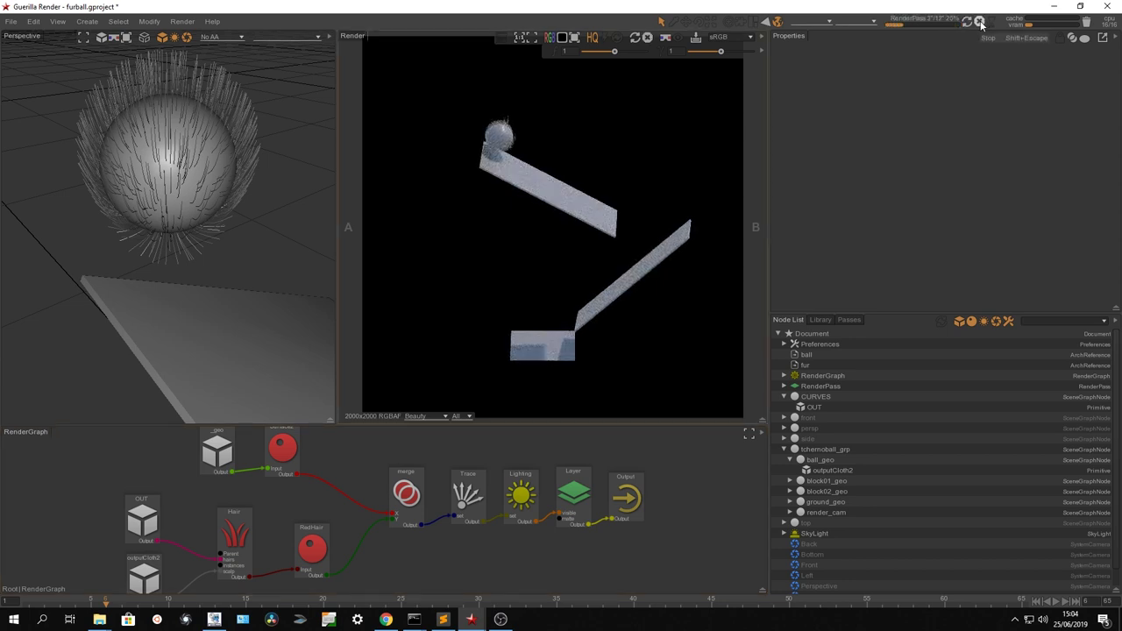
{"action": "left_click", "coordinate": [980, 23]}
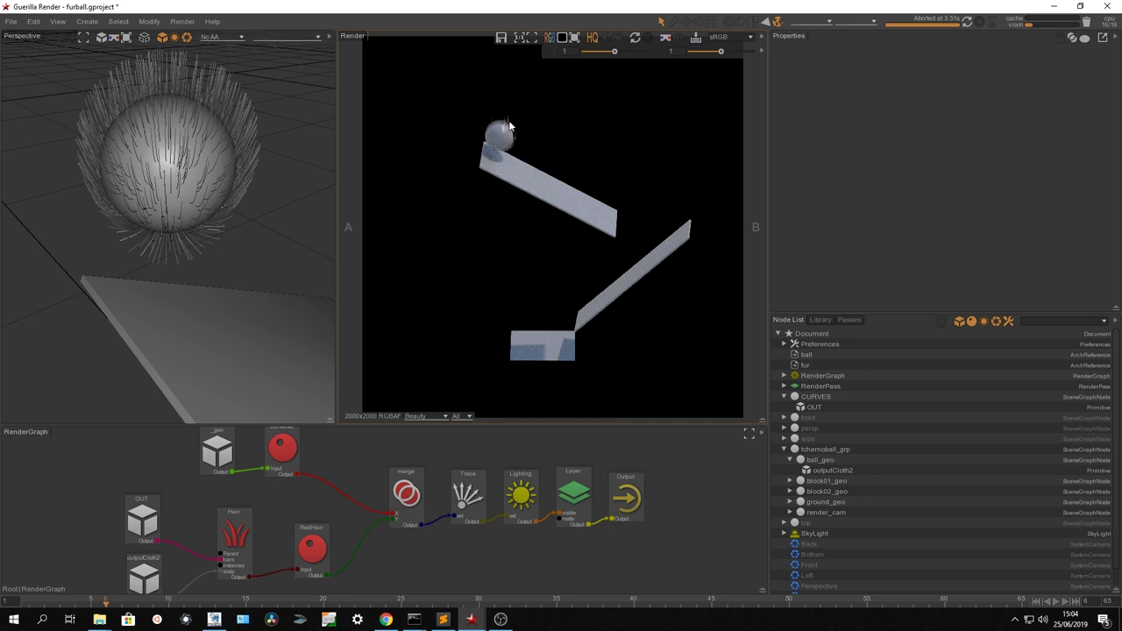
{"action": "scroll", "coordinate": [509, 127], "scroll_direction": "up", "scroll_amount": 5}
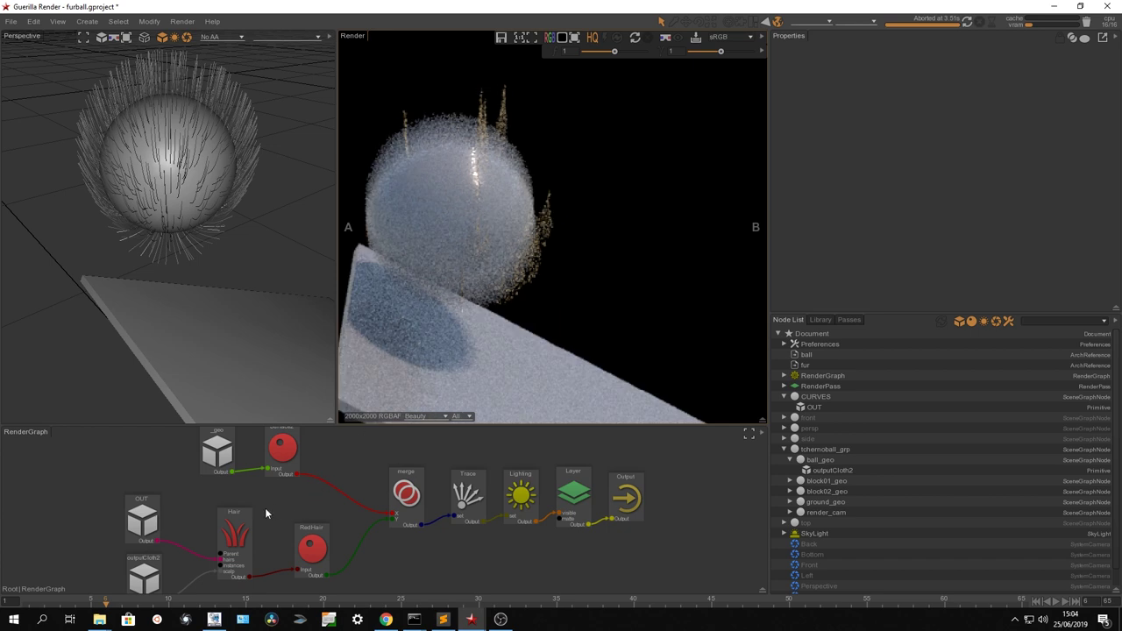
Step: Set the Hair node's Procedural Density to 250 and re-render
{"action": "left_click", "coordinate": [238, 528]}
{"action": "left_click", "coordinate": [801, 62]}
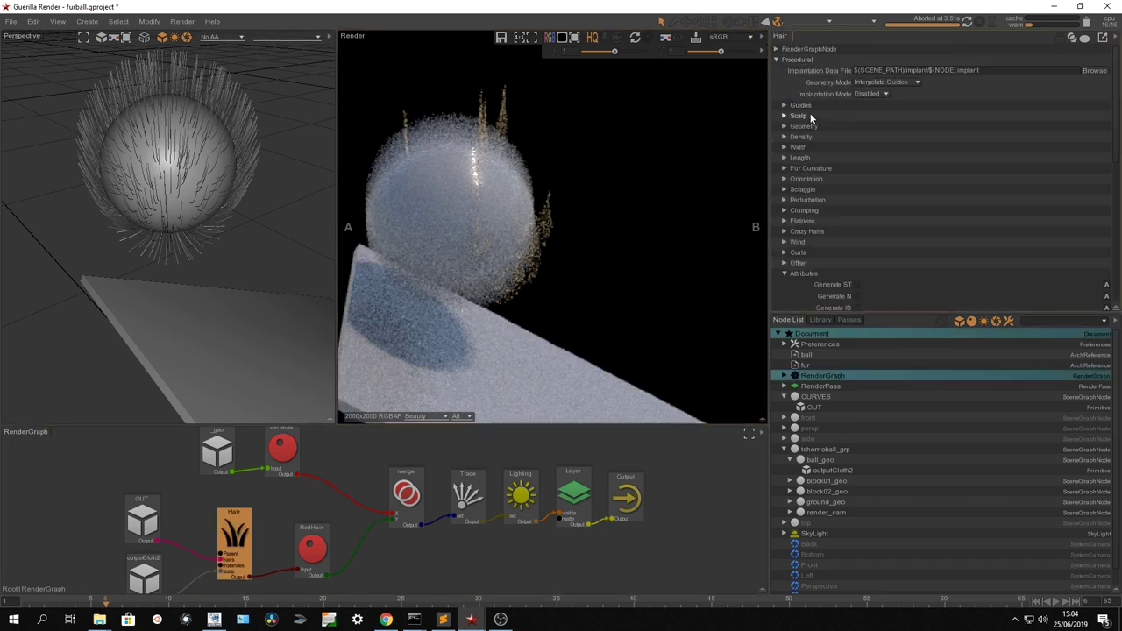
{"action": "left_click", "coordinate": [801, 136]}
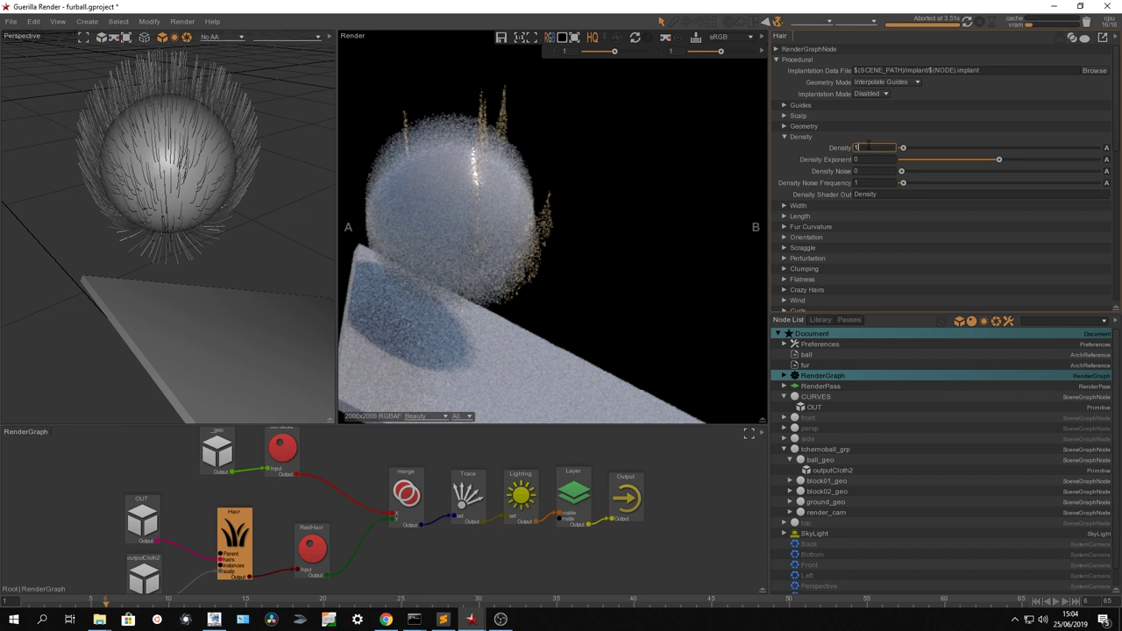
{"action": "type", "text": "250"}
{"action": "key", "text": "Return"}
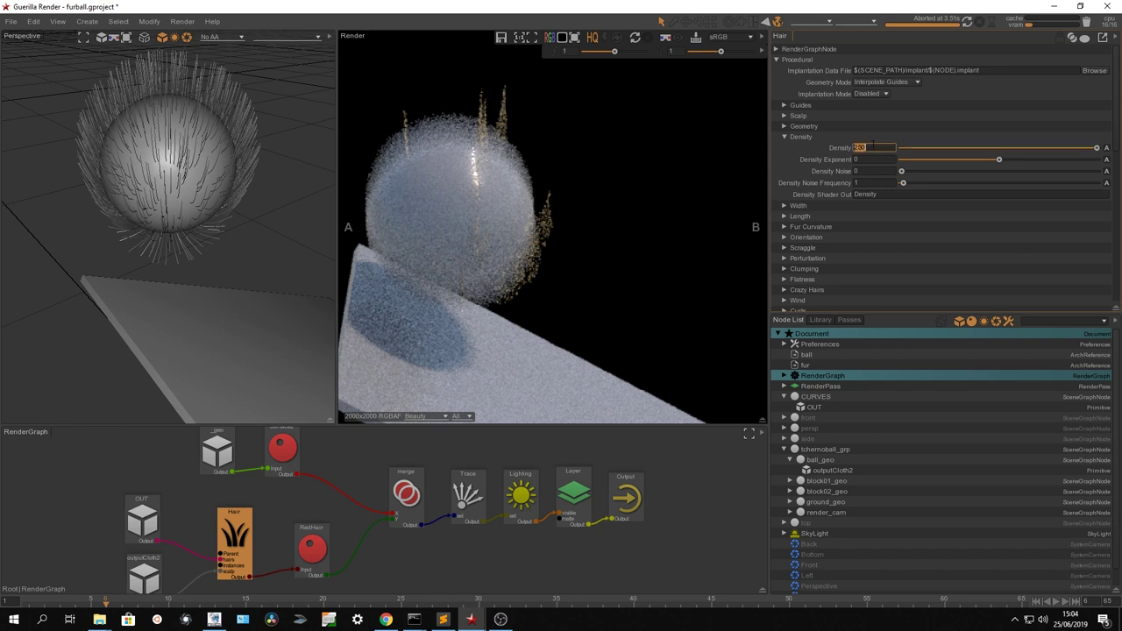
{"action": "left_click", "coordinate": [966, 21]}
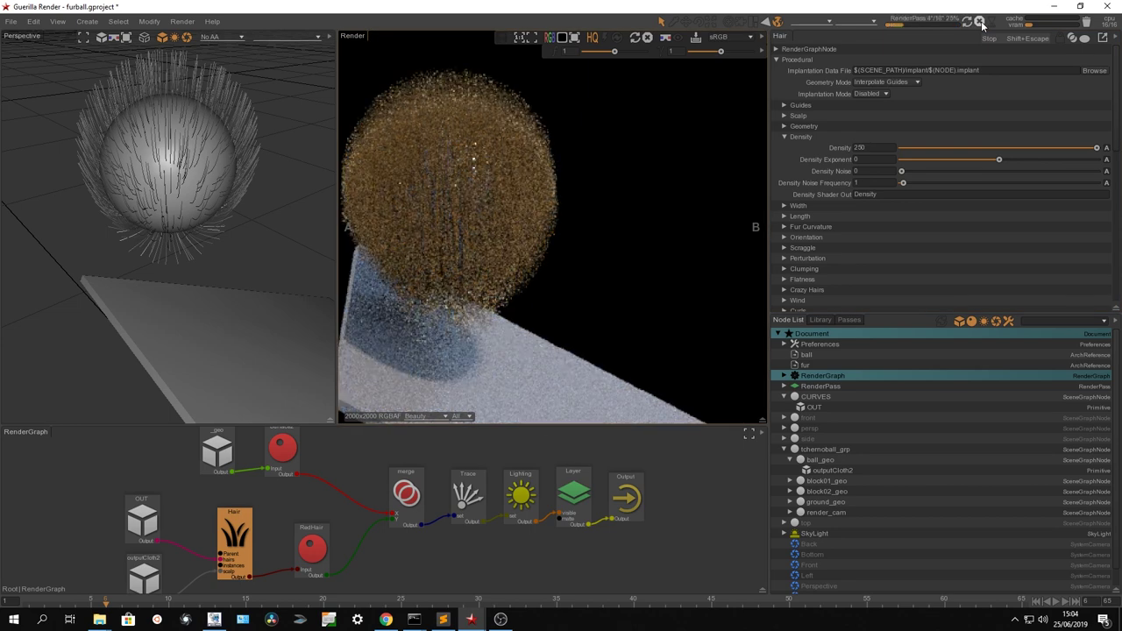
Step: Re-render the furry ball at frame 8 and select RenderPass in the Node List
{"action": "left_click", "coordinate": [979, 22]}
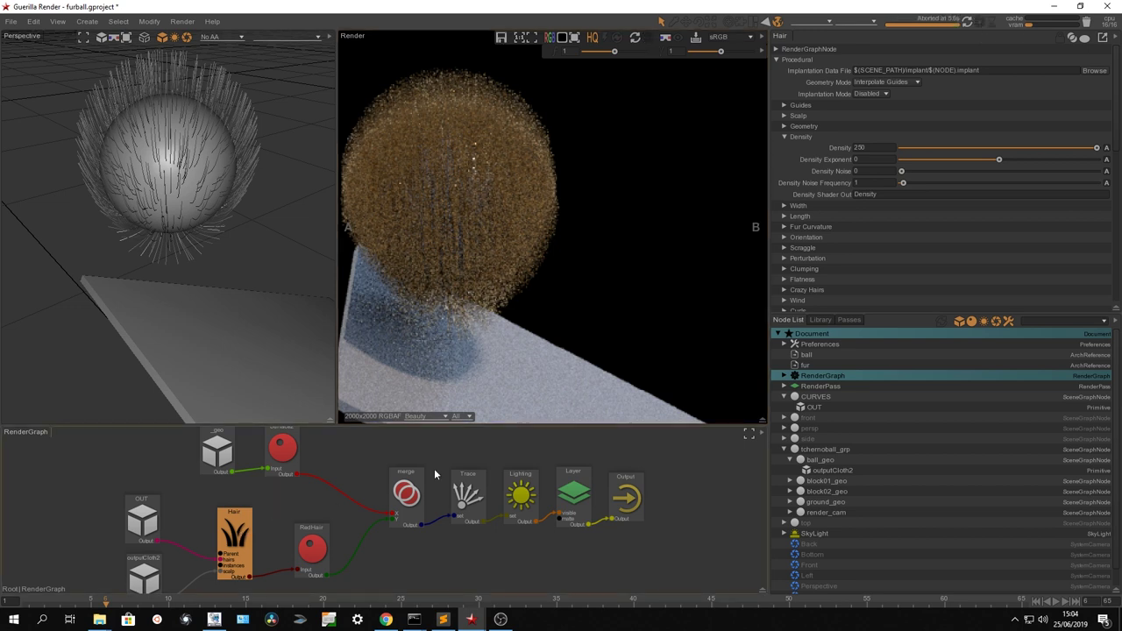
{"action": "left_click", "coordinate": [800, 137]}
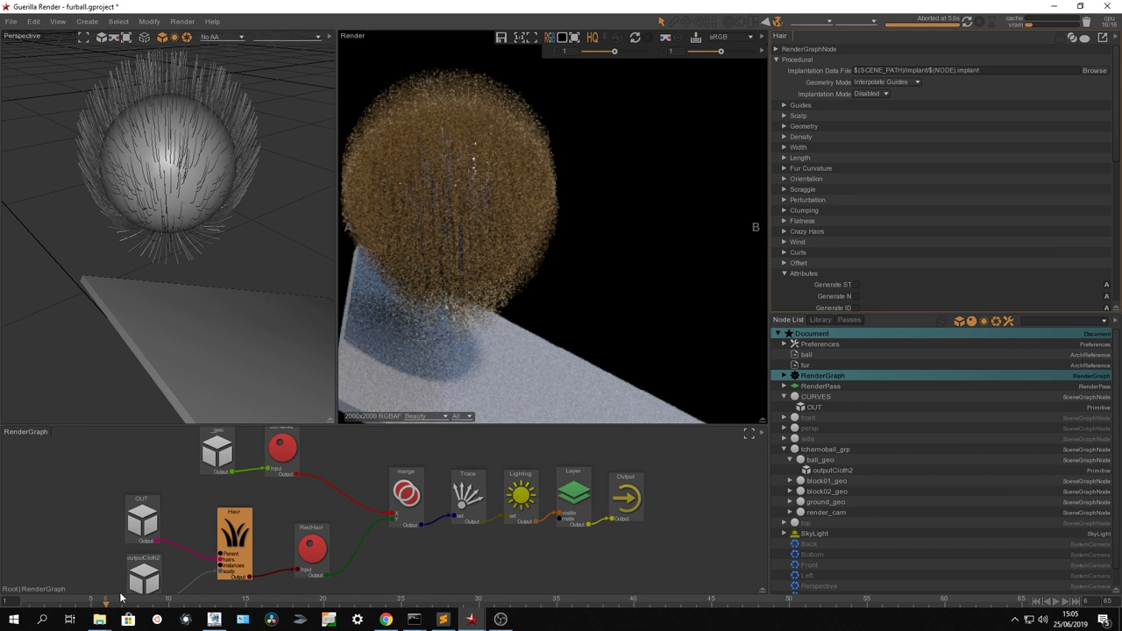
{"action": "left_click_drag", "start_coordinate": [108, 604], "coordinate": [137, 607]}
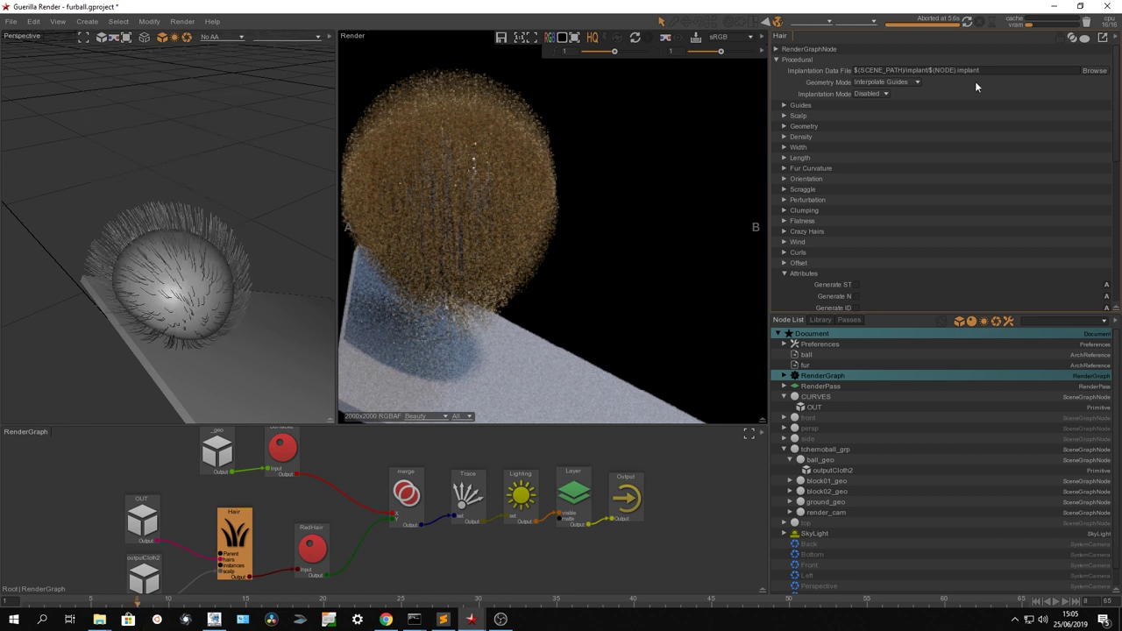
{"action": "left_click", "coordinate": [965, 23]}
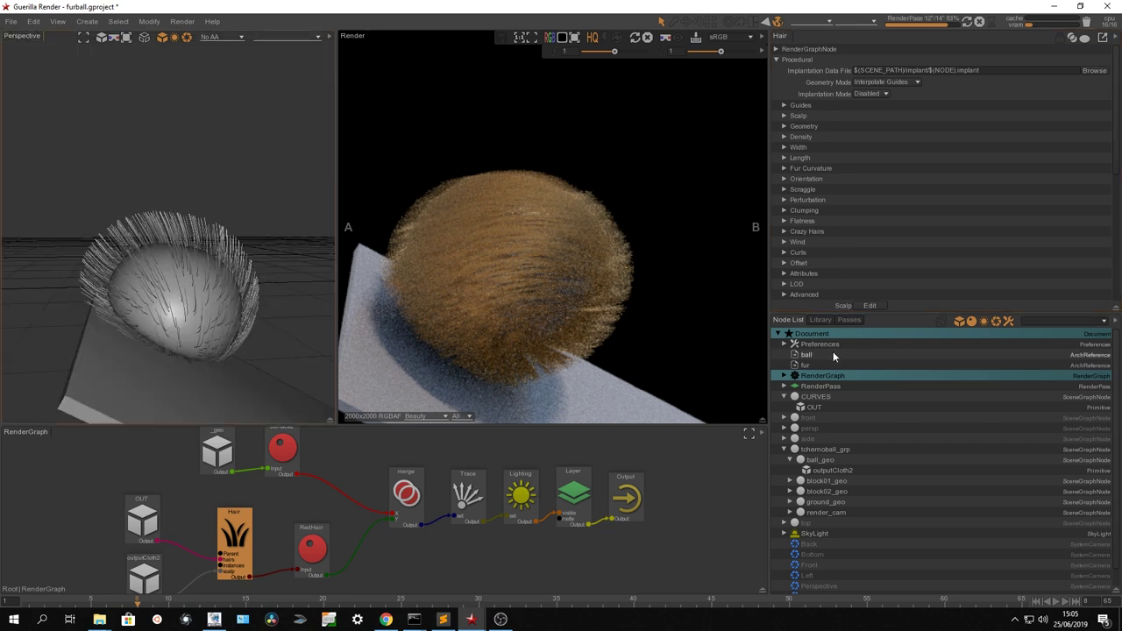
{"action": "left_click", "coordinate": [821, 385]}
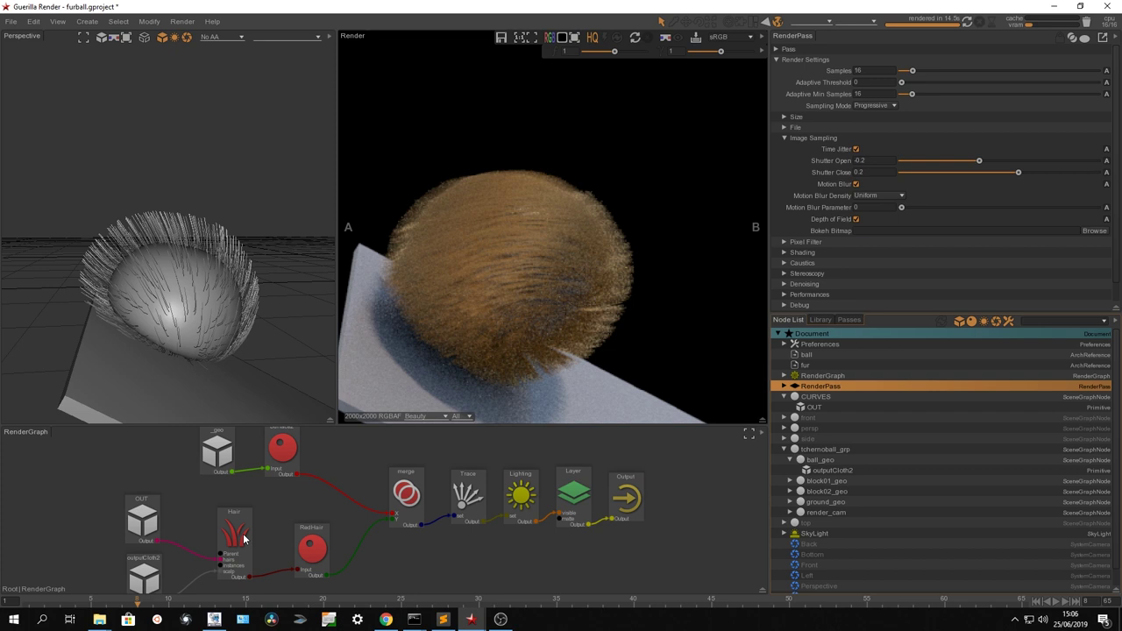
Step: Set the Hair node's Density to 1000 and partially re-render the thicker fur
{"action": "left_click", "coordinate": [822, 138]}
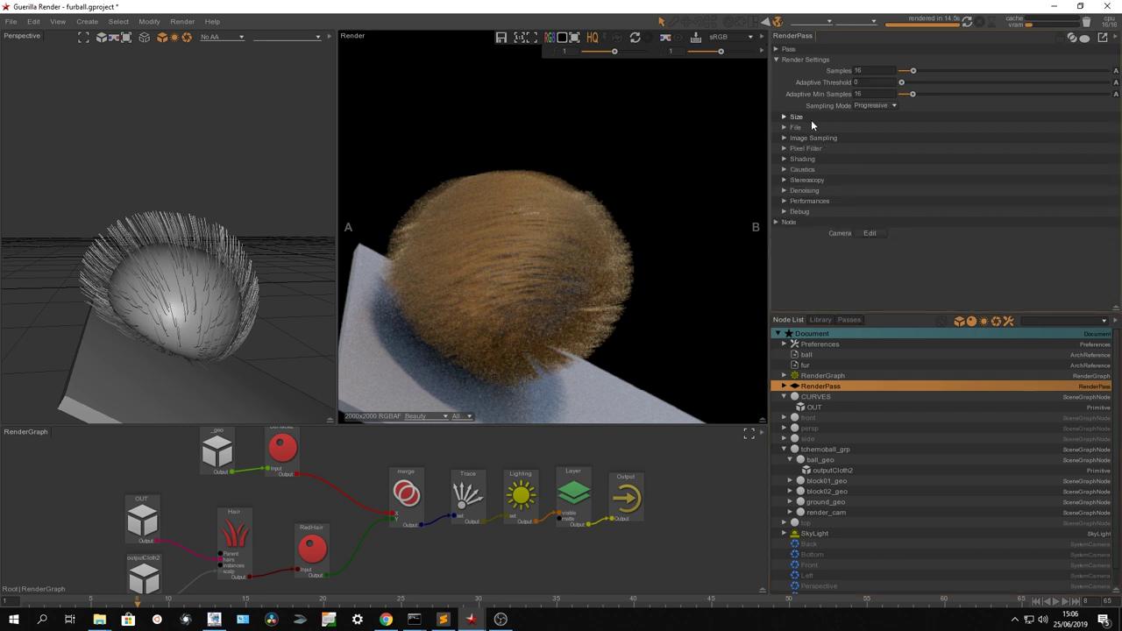
{"action": "left_click", "coordinate": [232, 535]}
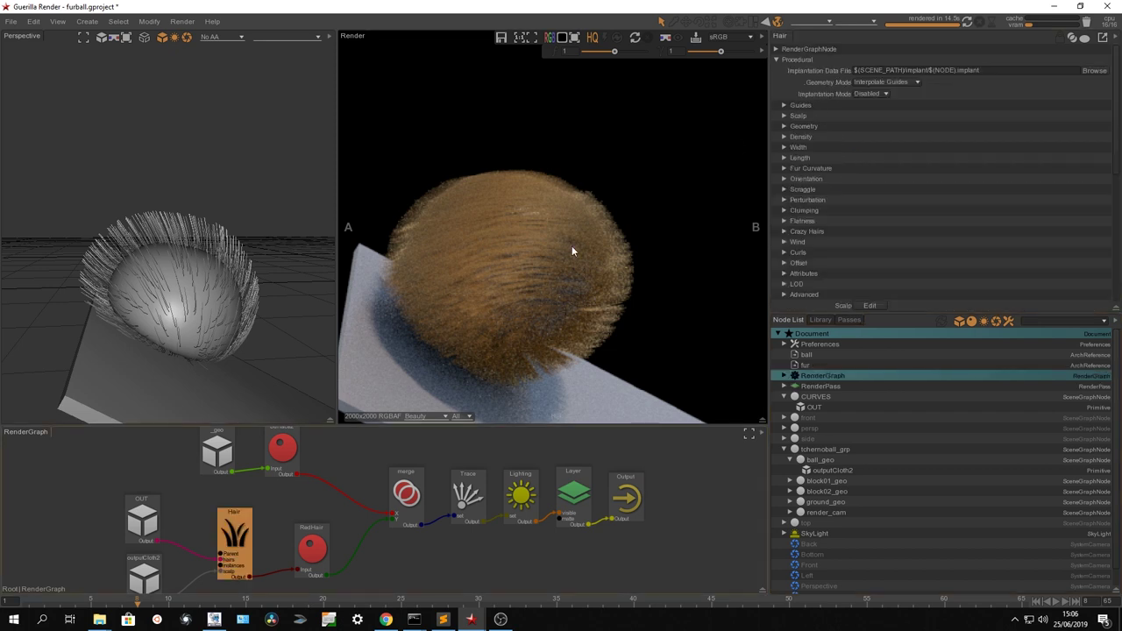
{"action": "left_click", "coordinate": [799, 137]}
{"action": "left_click", "coordinate": [876, 147]}
{"action": "double_click", "coordinate": [877, 147]}
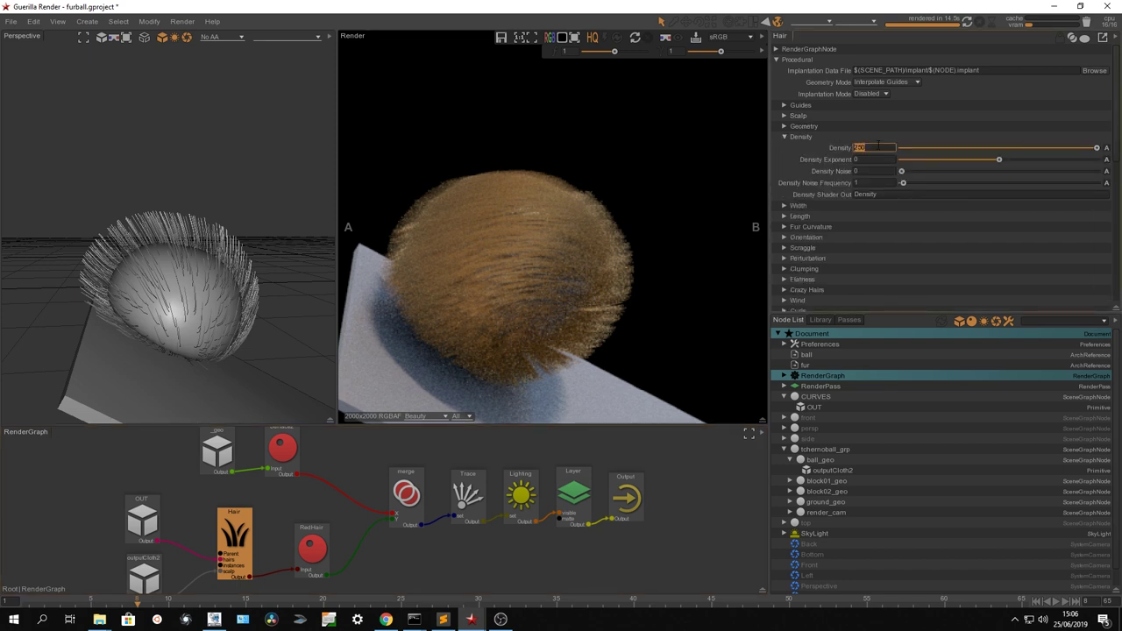
{"action": "type", "text": "1000"}
{"action": "left_click", "coordinate": [970, 23]}
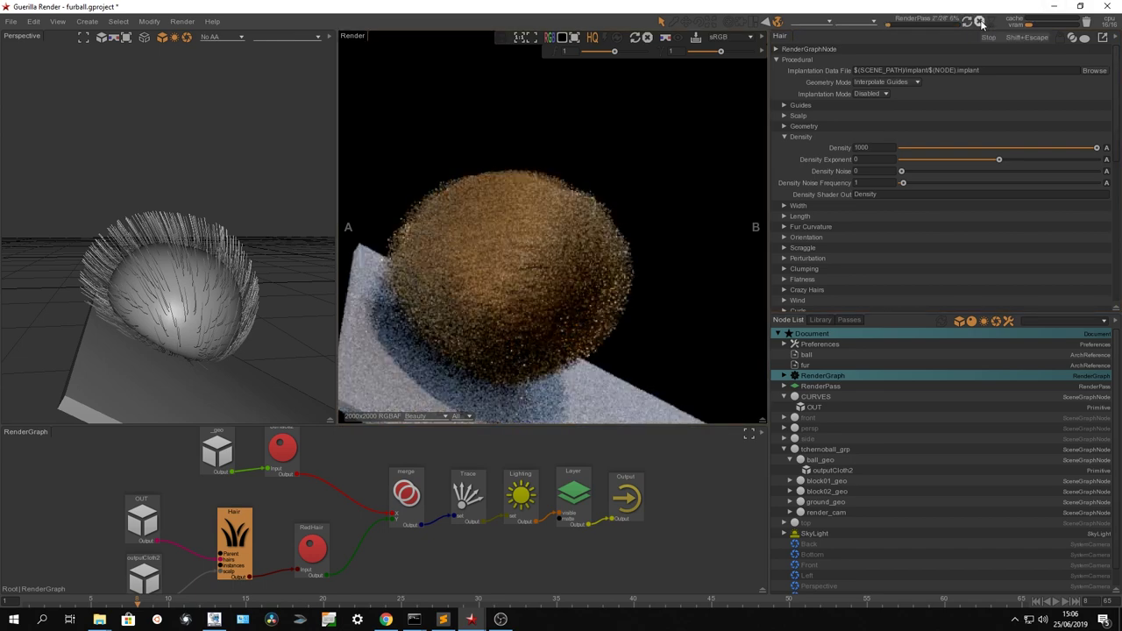
{"action": "left_click", "coordinate": [980, 23]}
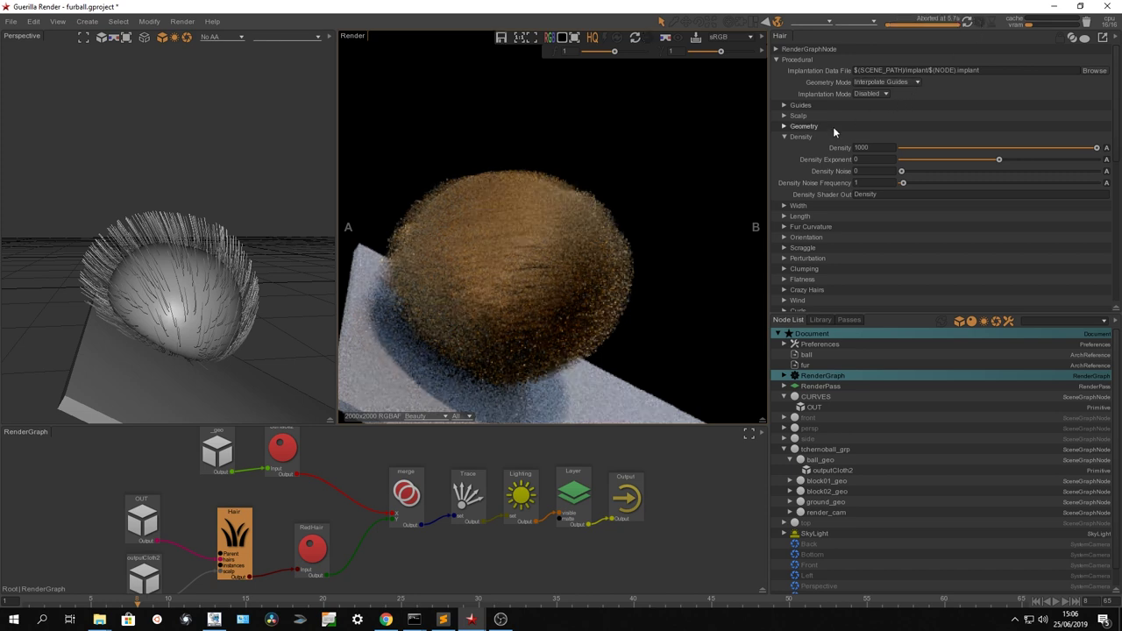
{"action": "left_click", "coordinate": [801, 138]}
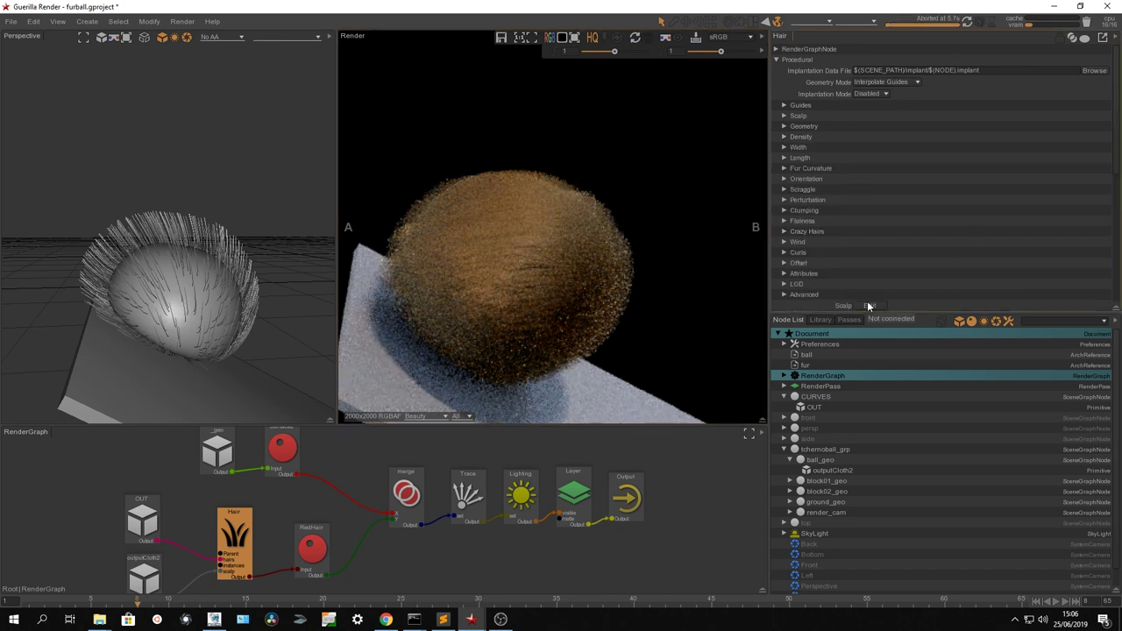